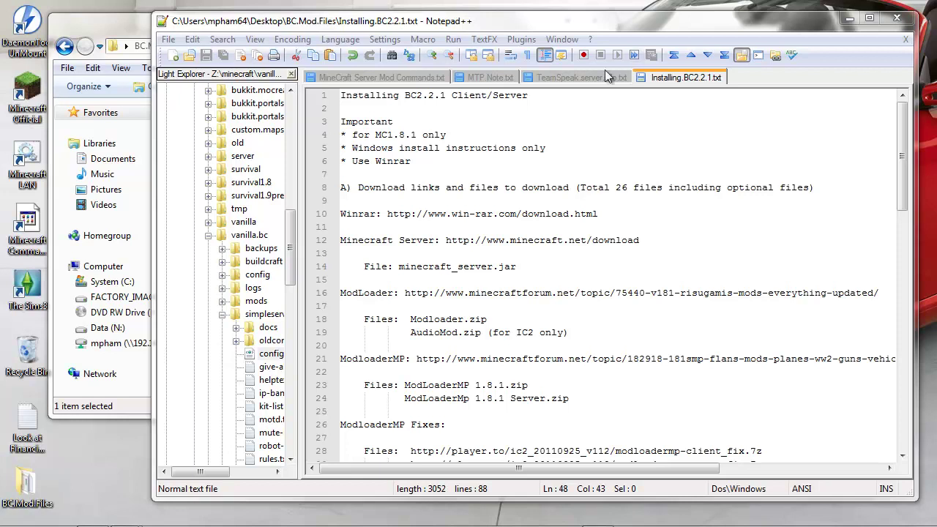
- Review the title and the Important notes of Installing.BC2.2.1.txt covering the Minecraft version, Windows-only instructions and Winrar
{"action": "left_click_drag", "start_coordinate": [404, 95], "coordinate": [445, 98]}
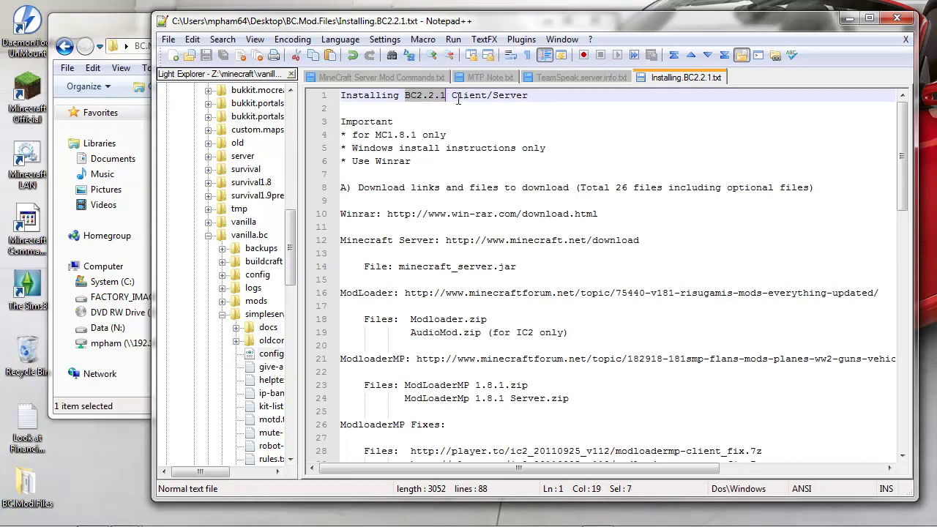
{"action": "left_click_drag", "start_coordinate": [452, 98], "coordinate": [527, 97]}
{"action": "left_click", "coordinate": [543, 98]}
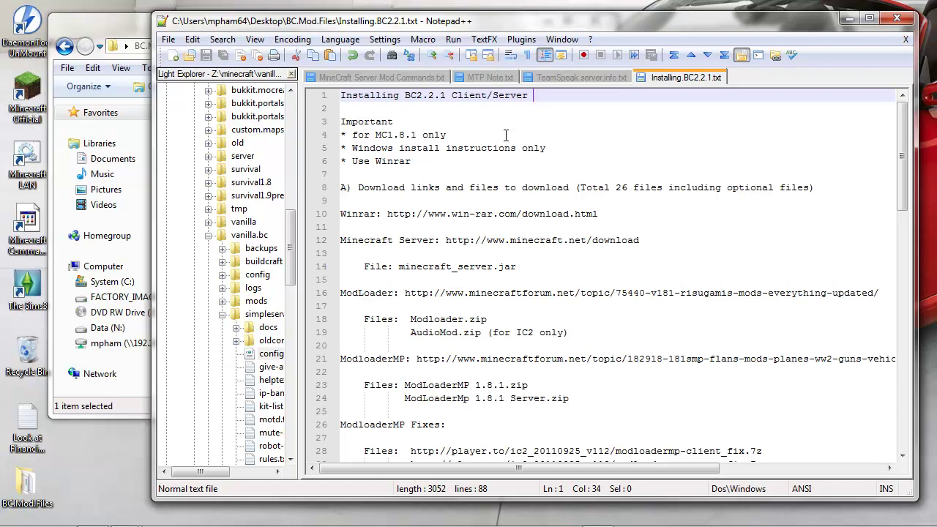
{"action": "left_click_drag", "start_coordinate": [374, 134], "coordinate": [452, 135]}
{"action": "left_click", "coordinate": [452, 134]}
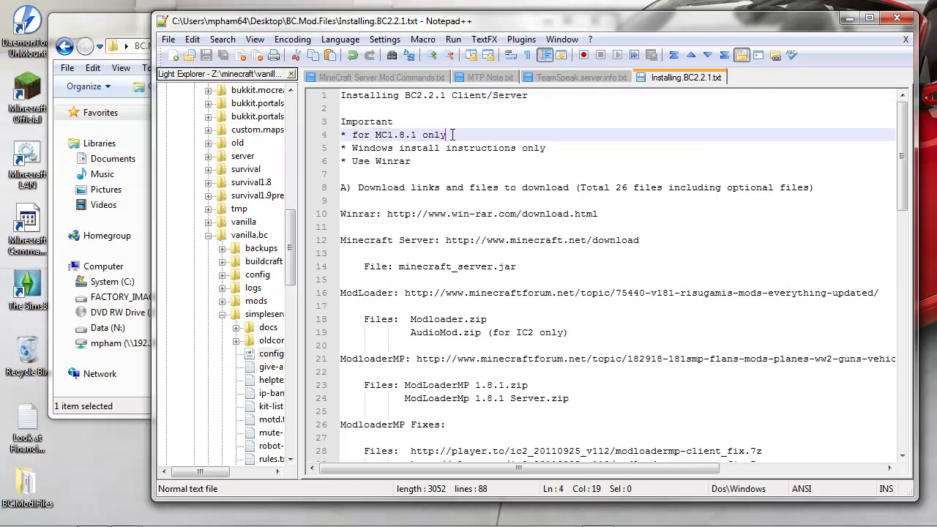
{"action": "left_click", "coordinate": [554, 149]}
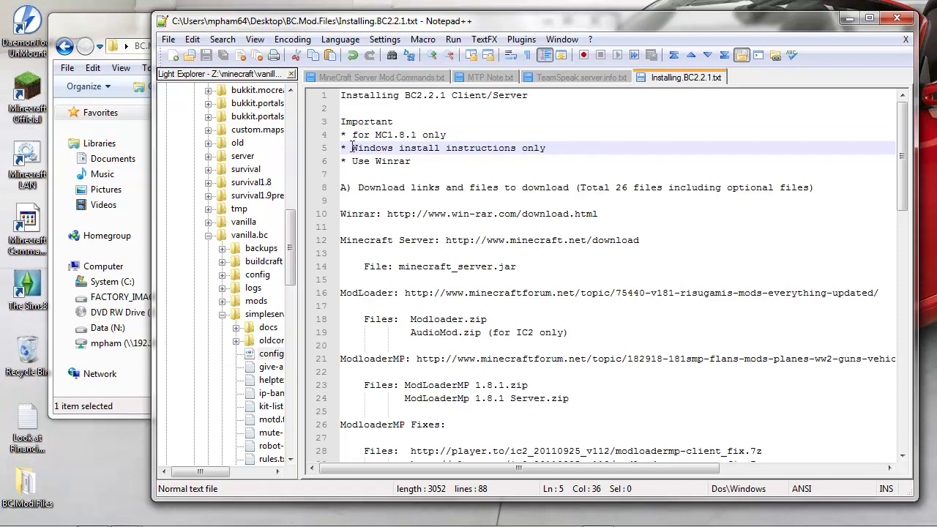
{"action": "left_click_drag", "start_coordinate": [352, 149], "coordinate": [549, 151]}
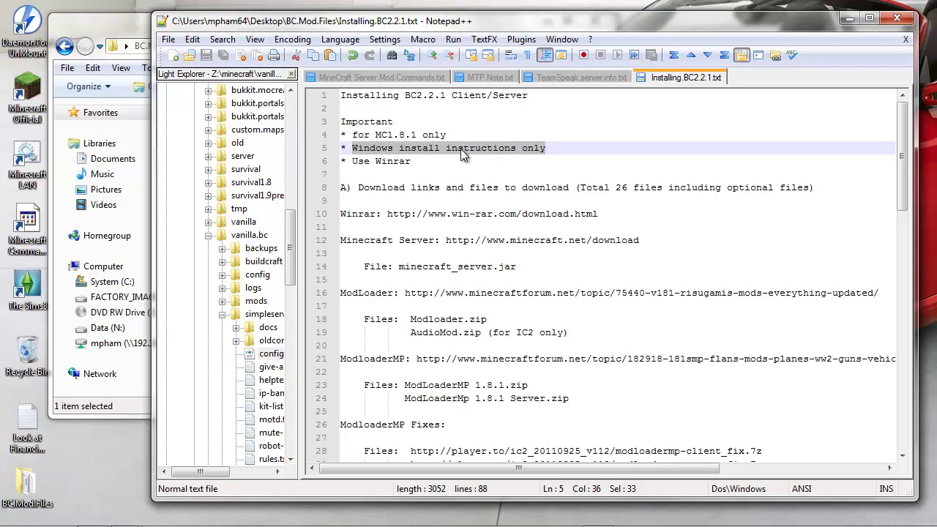
{"action": "left_click", "coordinate": [416, 161]}
{"action": "double_click", "coordinate": [411, 161]}
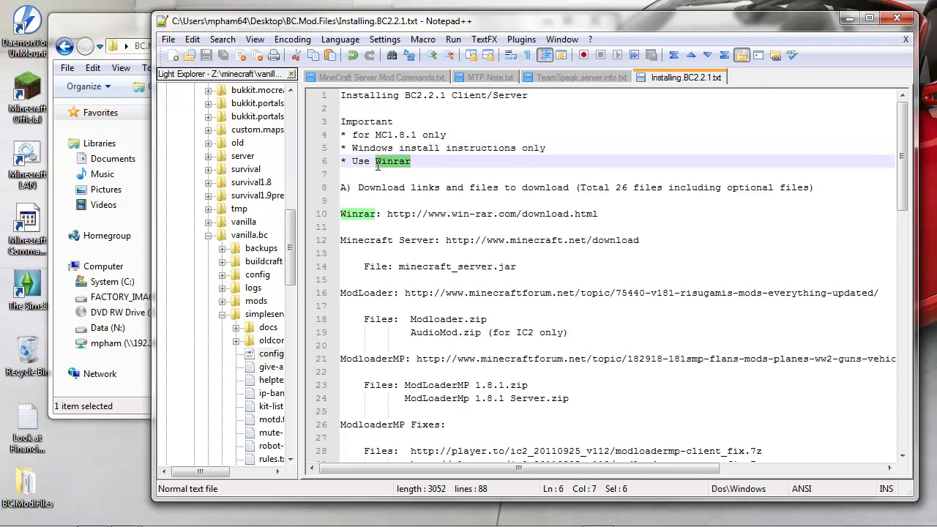
{"action": "left_click", "coordinate": [424, 161]}
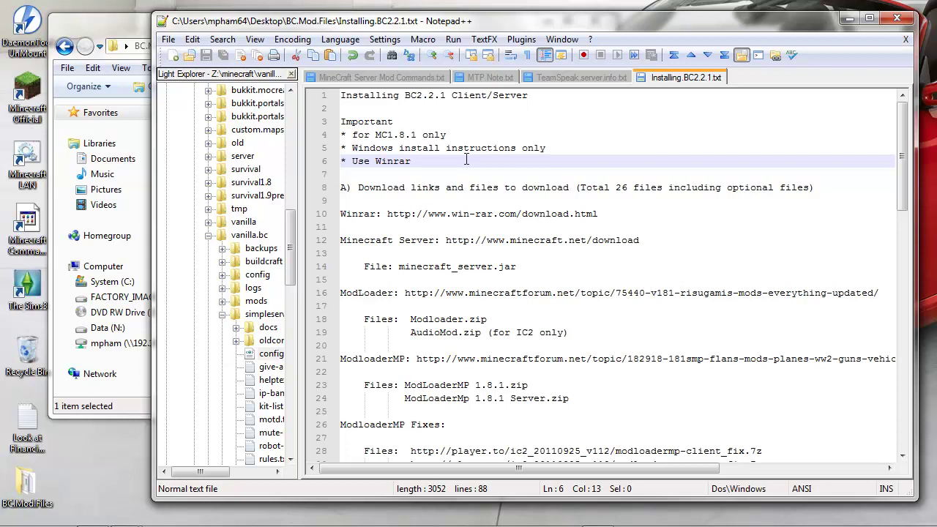
- Examine the Winrar download link, the extent of the download list and the total number of files in section A
{"action": "left_click_drag", "start_coordinate": [542, 25], "coordinate": [551, 10]}
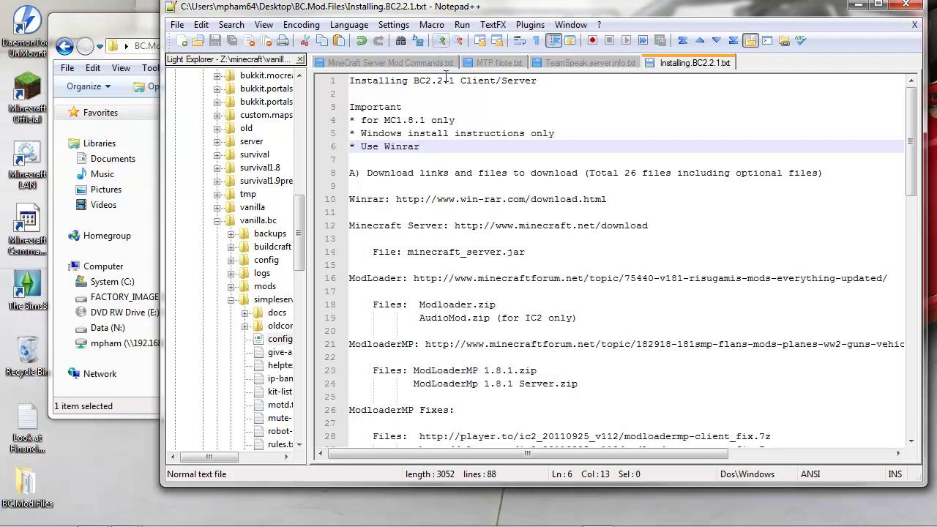
{"action": "left_click_drag", "start_coordinate": [608, 199], "coordinate": [349, 204]}
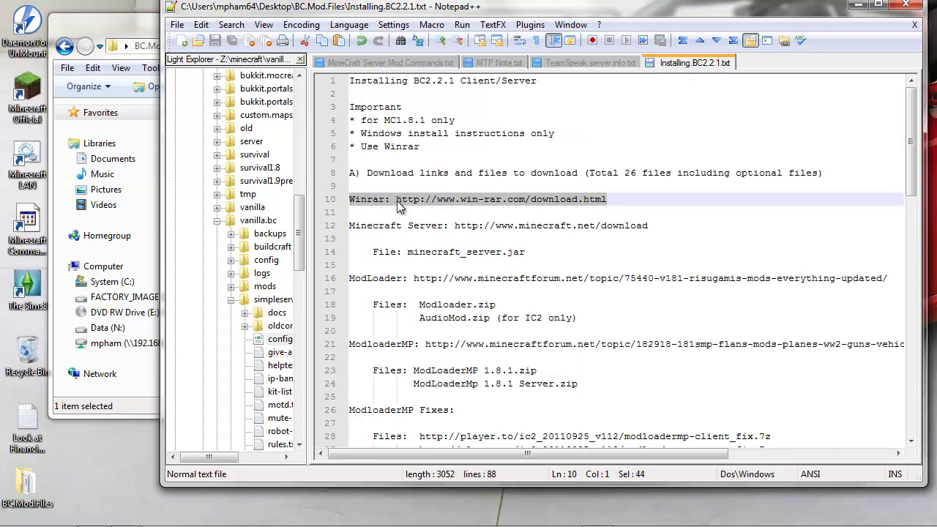
{"action": "left_click", "coordinate": [419, 200]}
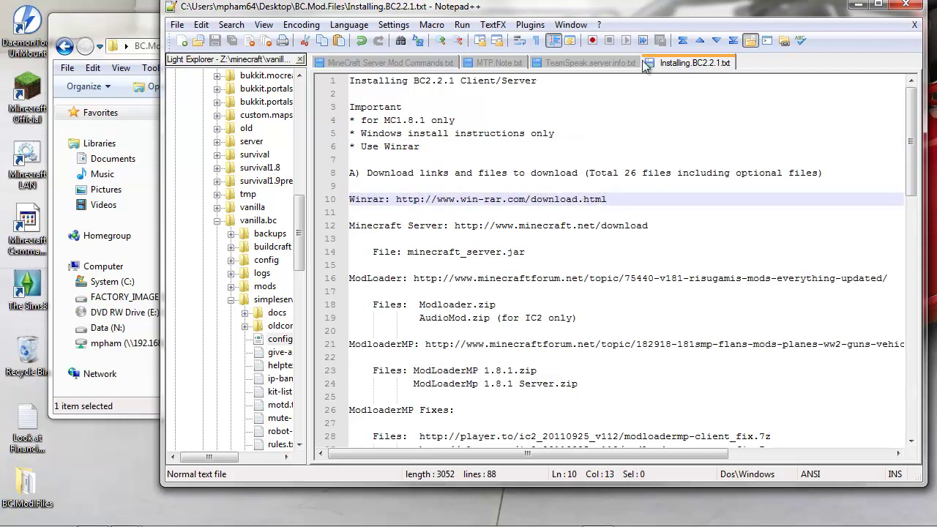
{"action": "left_click", "coordinate": [629, 213]}
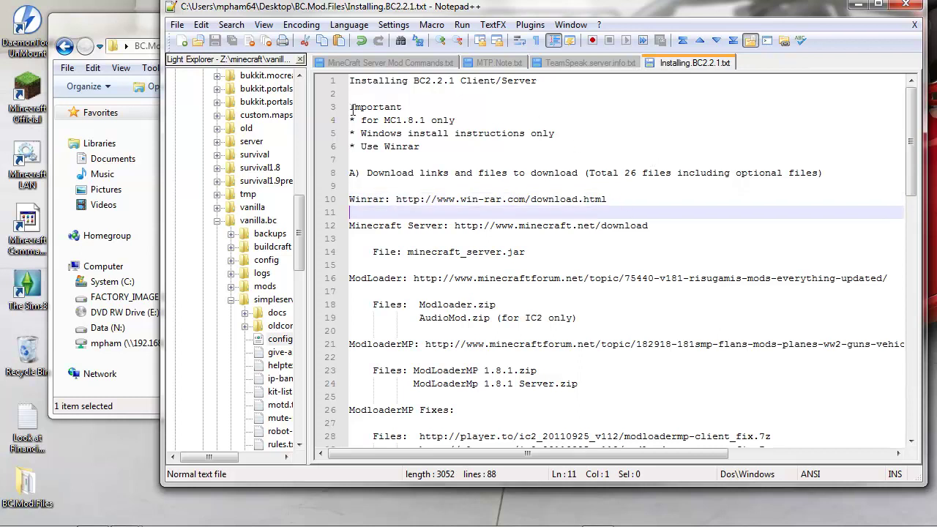
{"action": "left_click_drag", "start_coordinate": [350, 108], "coordinate": [630, 74]}
{"action": "scroll", "coordinate": [912, 285], "scroll_direction": "up", "scroll_amount": 17}
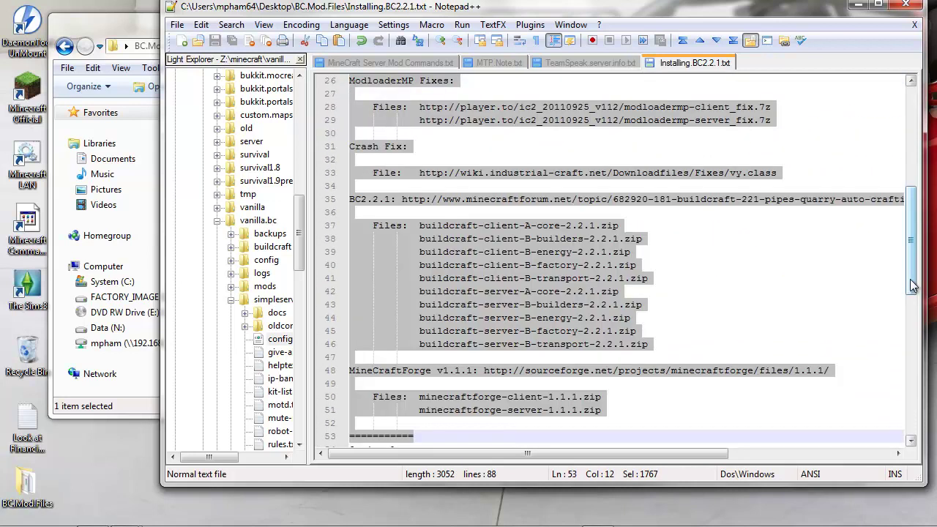
{"action": "left_click", "coordinate": [601, 149]}
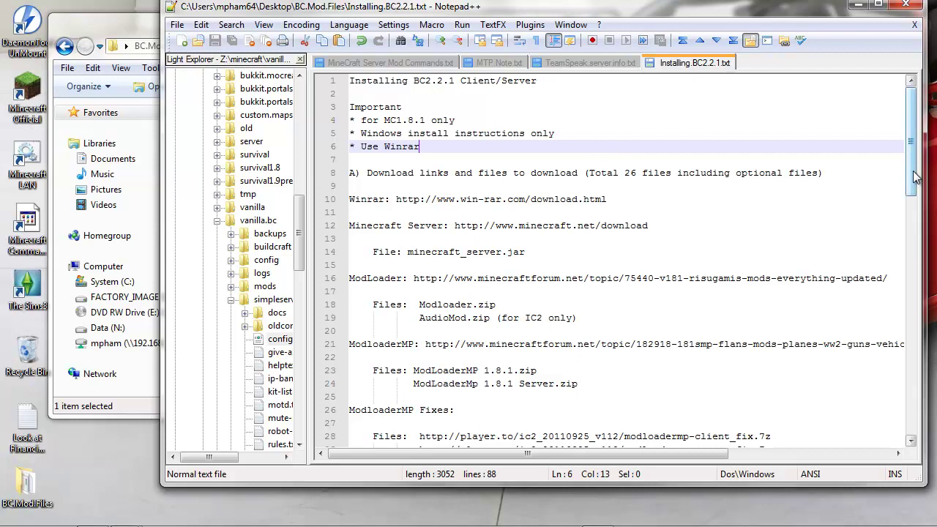
{"action": "mouse_move", "coordinate": [914, 176]}
{"action": "left_mouse_down"}
{"action": "mouse_move", "coordinate": [914, 192]}
{"action": "mouse_move", "coordinate": [914, 175]}
{"action": "left_mouse_up"}
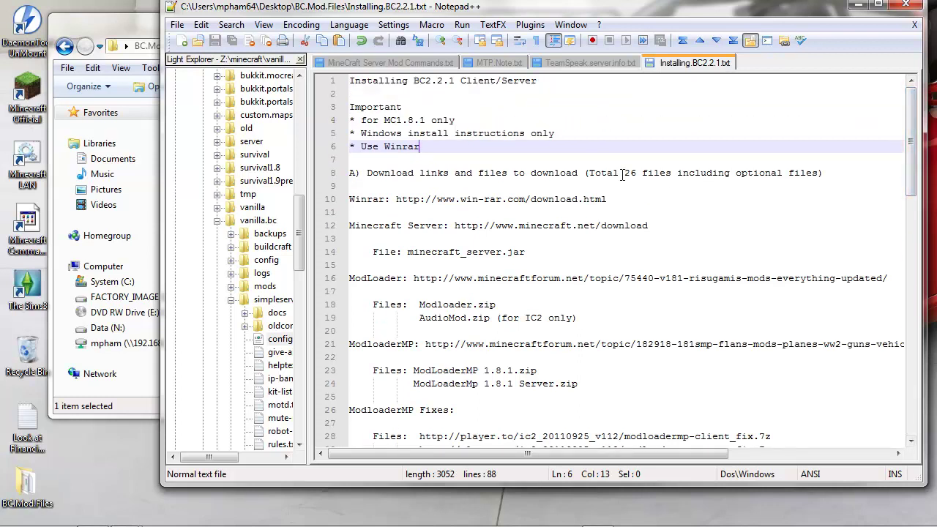
{"action": "left_click_drag", "start_coordinate": [621, 174], "coordinate": [642, 174]}
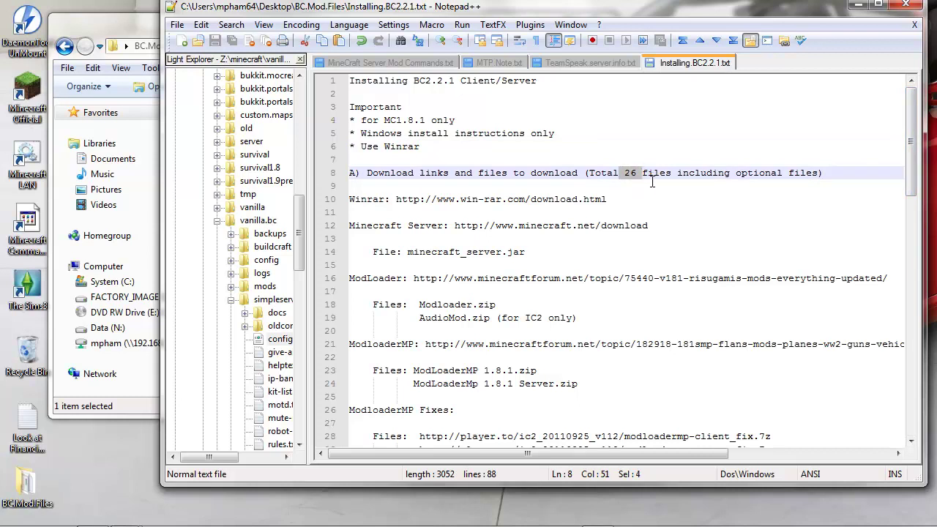
{"action": "key", "text": "Down"}
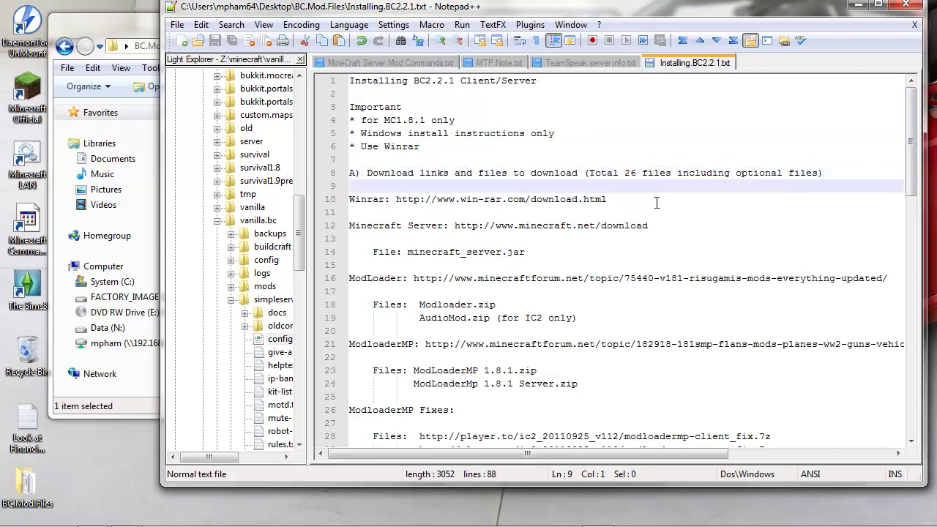
- Look through the Optional section of the install notes, checking the SPC, MCPatcher and TMI entries
{"action": "scroll", "coordinate": [673, 219], "scroll_direction": "down", "scroll_amount": 4}
{"action": "scroll", "coordinate": [673, 219], "scroll_direction": "down", "scroll_amount": 13}
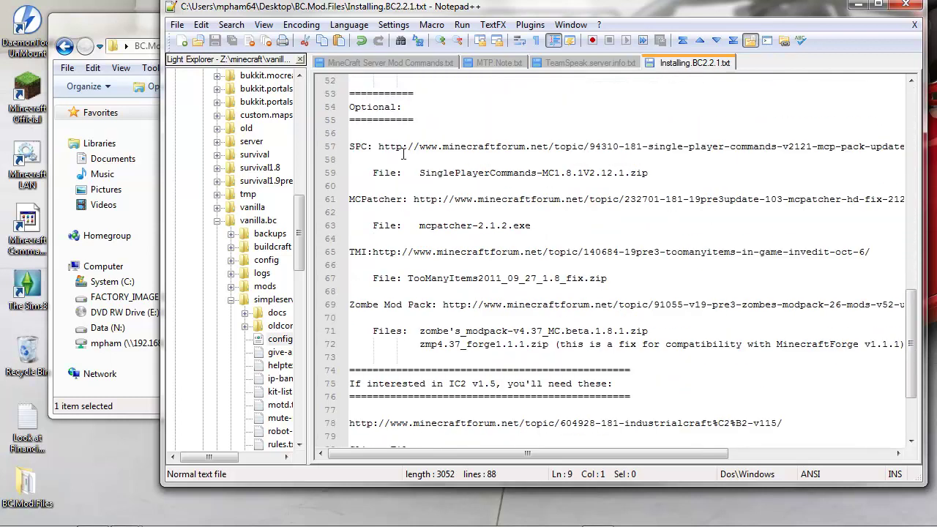
{"action": "left_click_drag", "start_coordinate": [361, 147], "coordinate": [349, 147]}
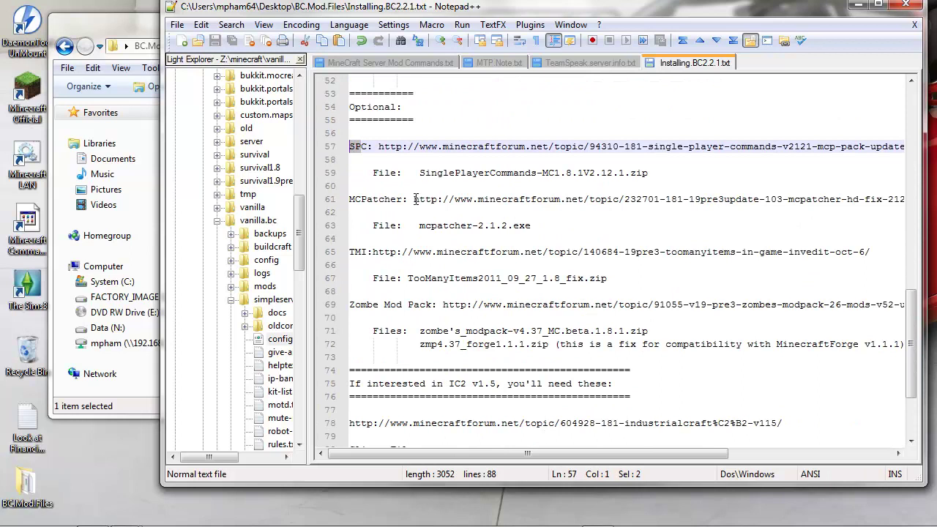
{"action": "left_click_drag", "start_coordinate": [396, 199], "coordinate": [362, 201]}
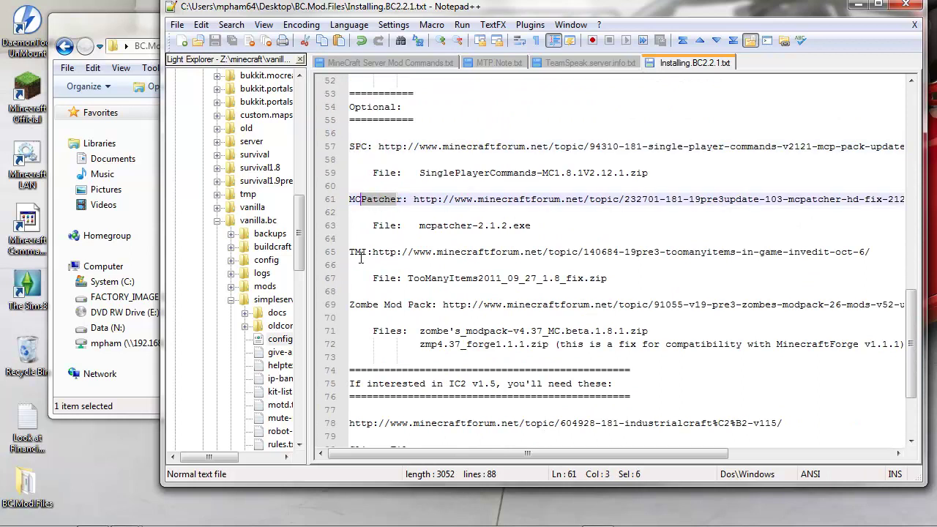
{"action": "left_click_drag", "start_coordinate": [367, 251], "coordinate": [342, 257]}
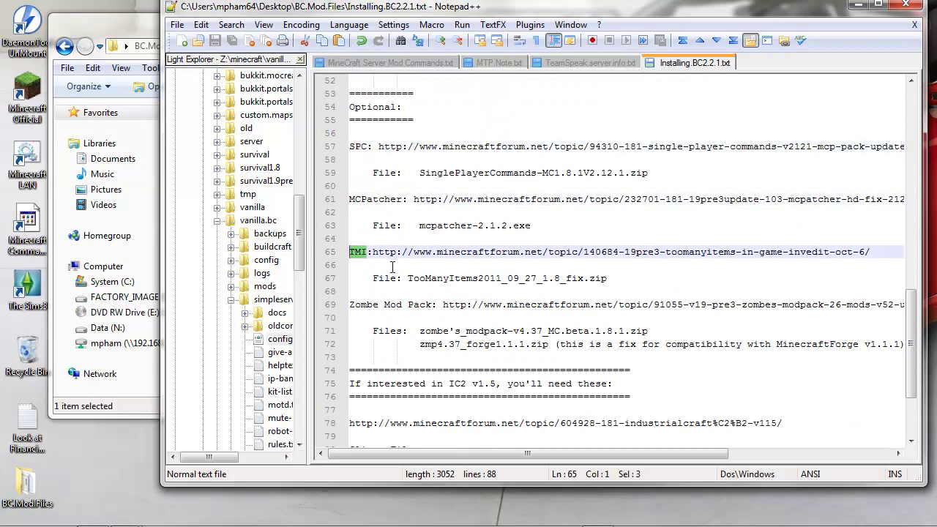
{"action": "scroll", "coordinate": [545, 245], "scroll_direction": "up", "scroll_amount": 8}
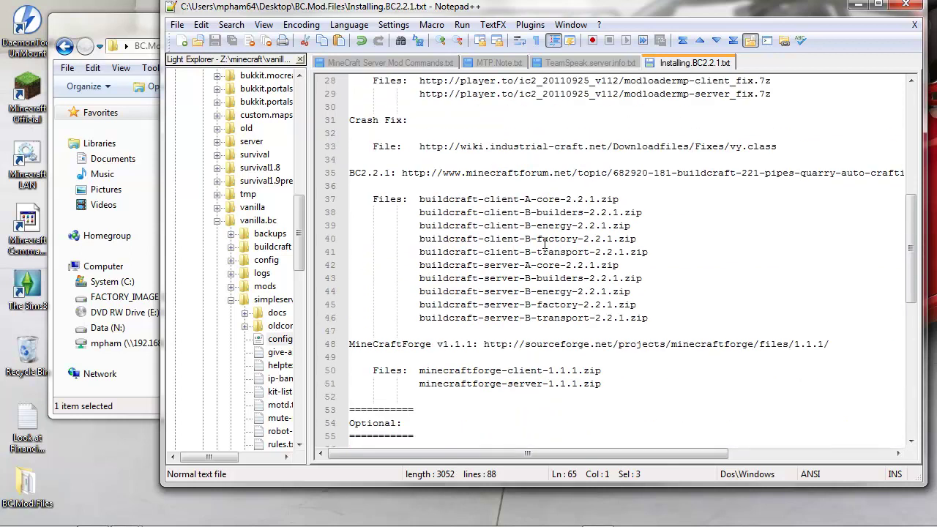
{"action": "scroll", "coordinate": [544, 245], "scroll_direction": "up", "scroll_amount": 9}
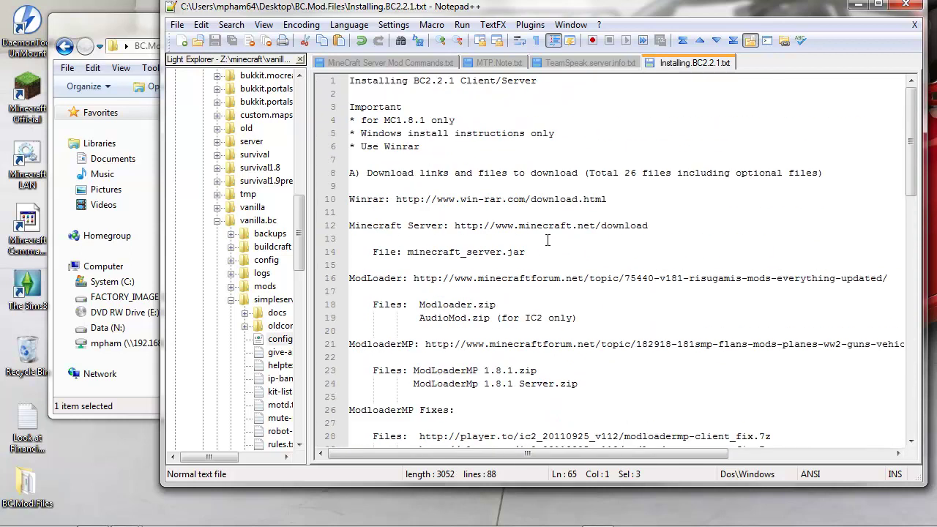
- Go over the required Winrar, minecraft_server.jar and ModLoaderMP downloads and skim the remaining entries down to the IC2 section
{"action": "left_click_drag", "start_coordinate": [613, 199], "coordinate": [351, 200]}
{"action": "left_click_drag", "start_coordinate": [531, 252], "coordinate": [408, 256]}
{"action": "scroll", "coordinate": [605, 253], "scroll_direction": "down", "scroll_amount": 2}
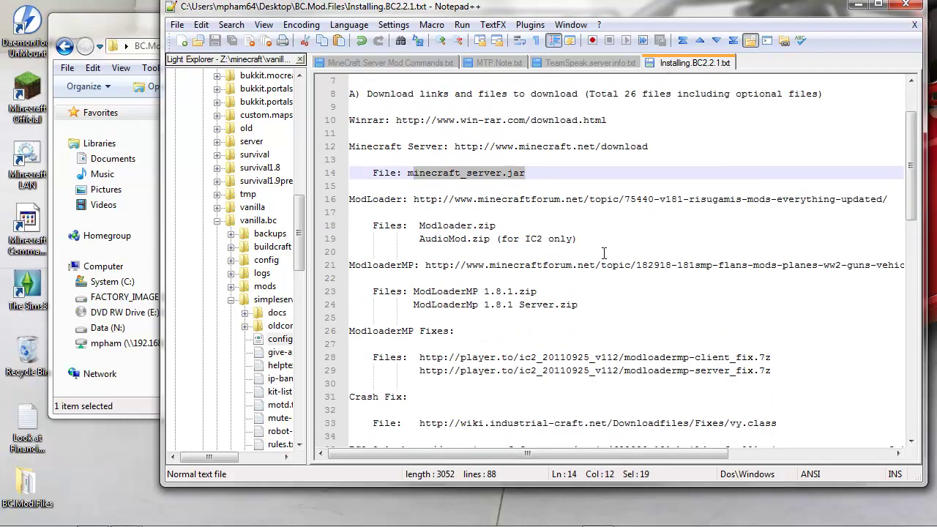
{"action": "left_click_drag", "start_coordinate": [548, 304], "coordinate": [480, 291]}
{"action": "left_click", "coordinate": [519, 291]}
{"action": "scroll", "coordinate": [630, 274], "scroll_direction": "down", "scroll_amount": 16}
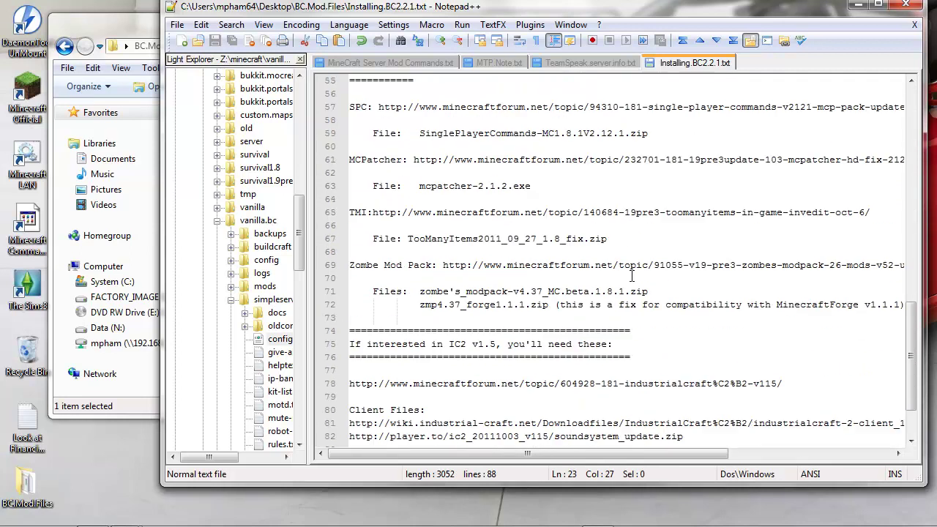
{"action": "scroll", "coordinate": [630, 274], "scroll_direction": "down", "scroll_amount": 2}
{"action": "scroll", "coordinate": [628, 274], "scroll_direction": "up", "scroll_amount": 16}
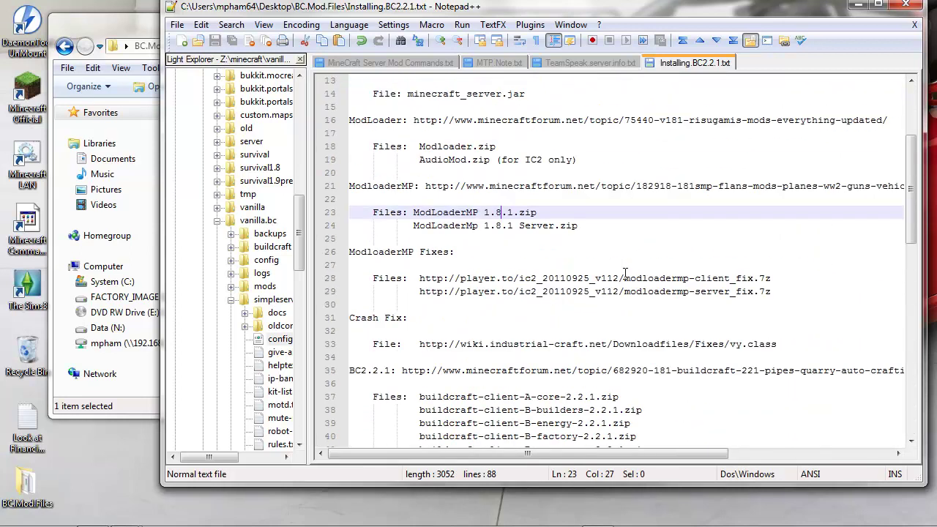
{"action": "scroll", "coordinate": [625, 273], "scroll_direction": "up", "scroll_amount": 3}
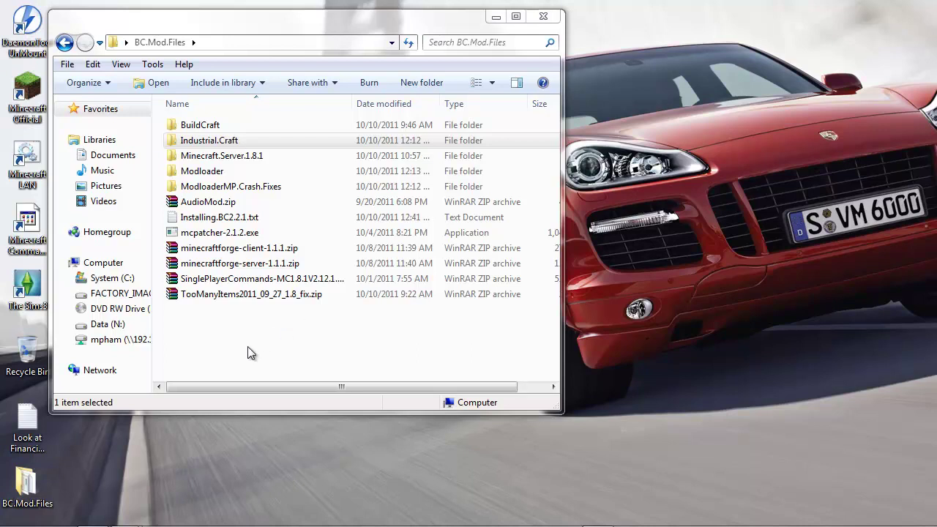
- In the BC.Mod.Files folder in Windows Explorer, check which extraction commands are offered for AudioMod.zip and TooManyItems2011_09_27_1.8_fix.zip
{"action": "right_click", "coordinate": [207, 202]}
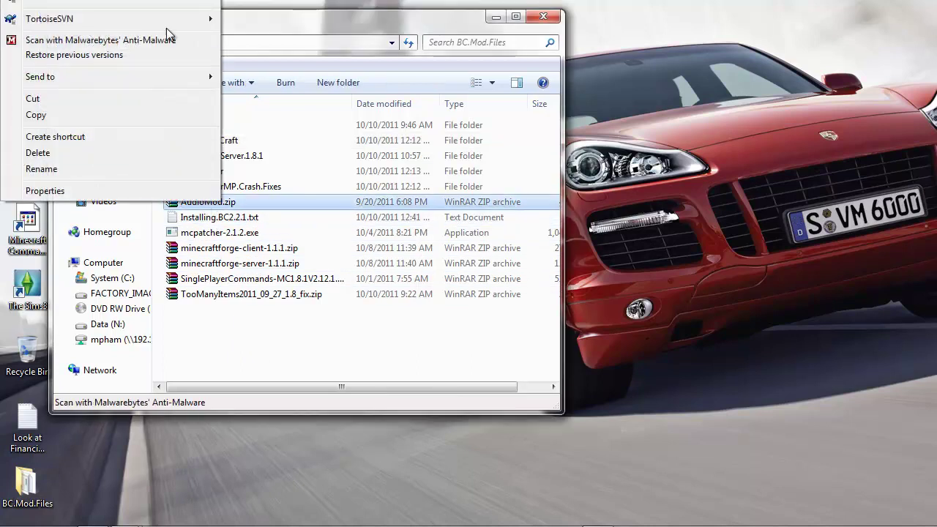
{"action": "left_click", "coordinate": [295, 434]}
{"action": "left_click_drag", "start_coordinate": [311, 29], "coordinate": [317, 117]}
{"action": "right_click", "coordinate": [242, 381]}
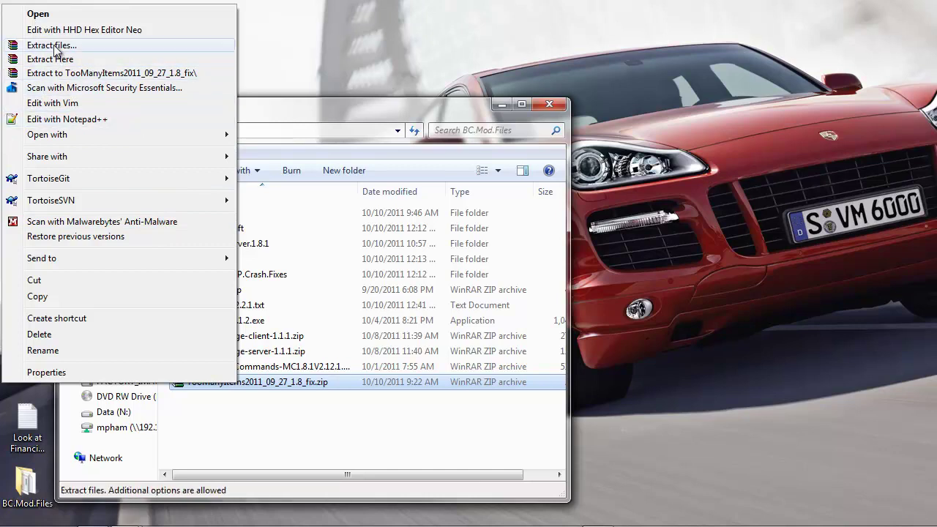
{"action": "left_click", "coordinate": [397, 124]}
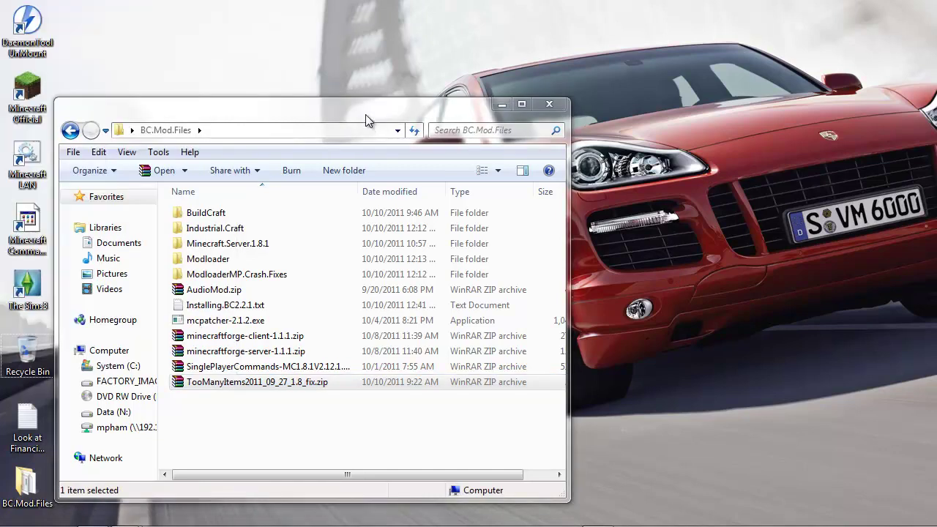
{"action": "left_click_drag", "start_coordinate": [365, 114], "coordinate": [371, 25]}
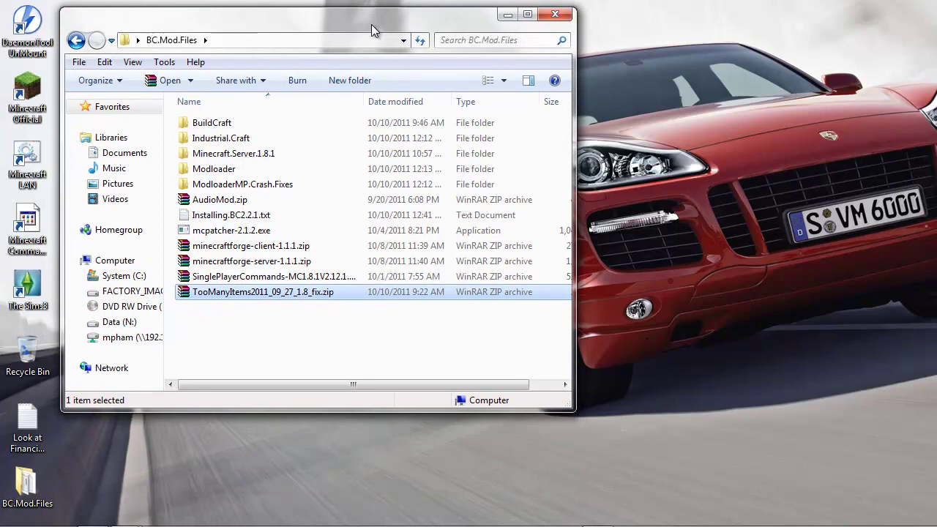
{"action": "left_click", "coordinate": [267, 468]}
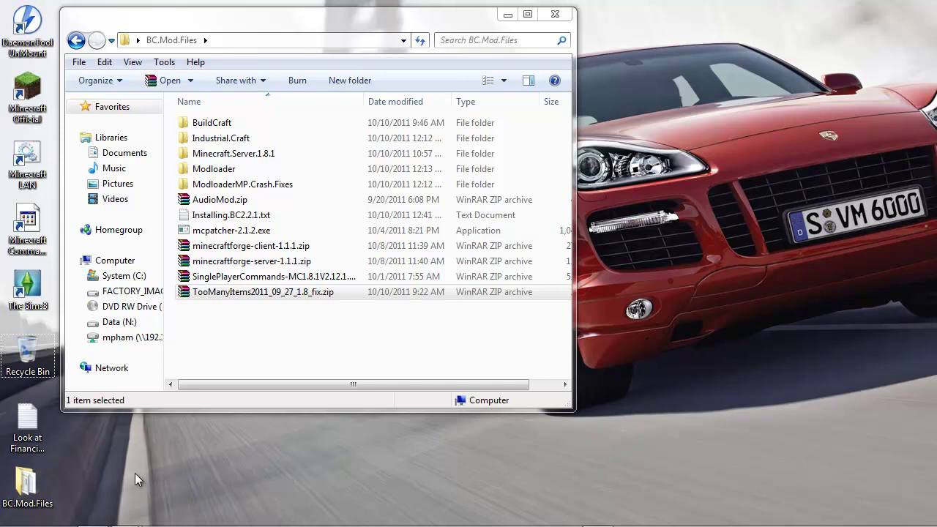
- Run %appdata% to open the Roaming folder, place its window beside the BC.Mod.Files window and choose the .minecraft folder
{"action": "left_click", "coordinate": [19, 505]}
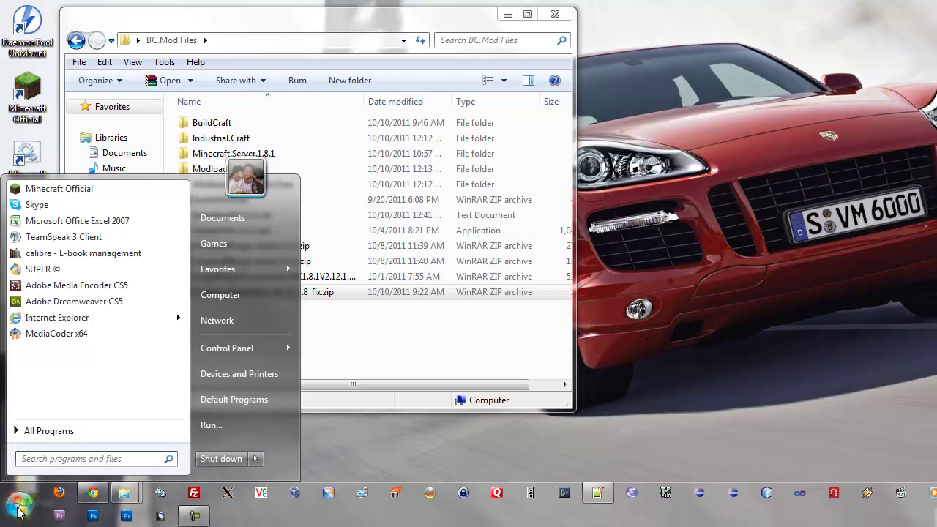
{"action": "left_click", "coordinate": [218, 424]}
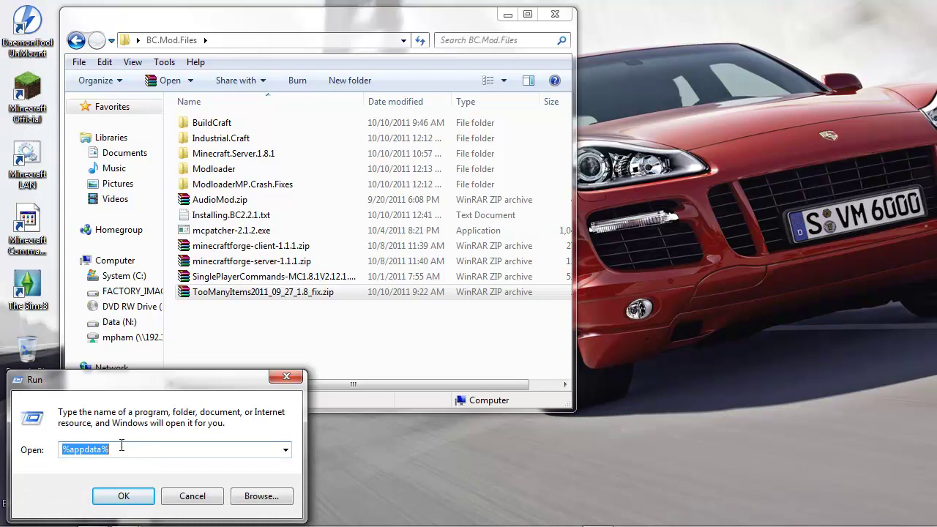
{"action": "left_click", "coordinate": [123, 496]}
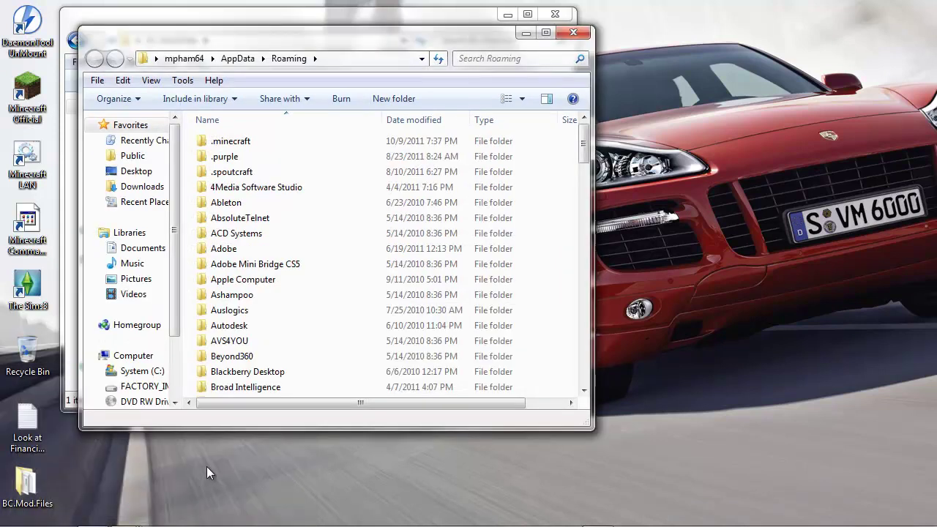
{"action": "left_click_drag", "start_coordinate": [366, 42], "coordinate": [561, 58]}
{"action": "left_click", "coordinate": [420, 160]}
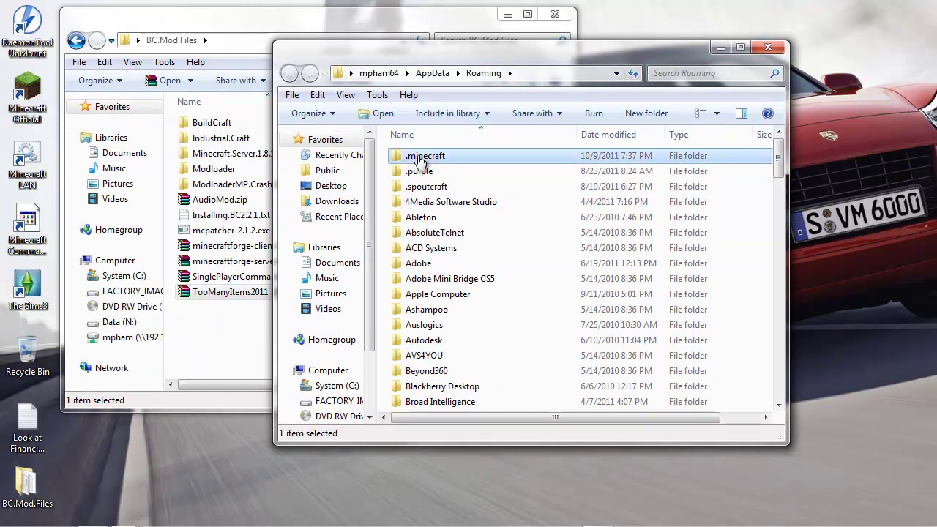
- Move the .minecraft folder to the Recycle Bin, log in to the official Minecraft with the account username and password to regenerate it, and close the game
{"action": "left_click_drag", "start_coordinate": [426, 160], "coordinate": [31, 357]}
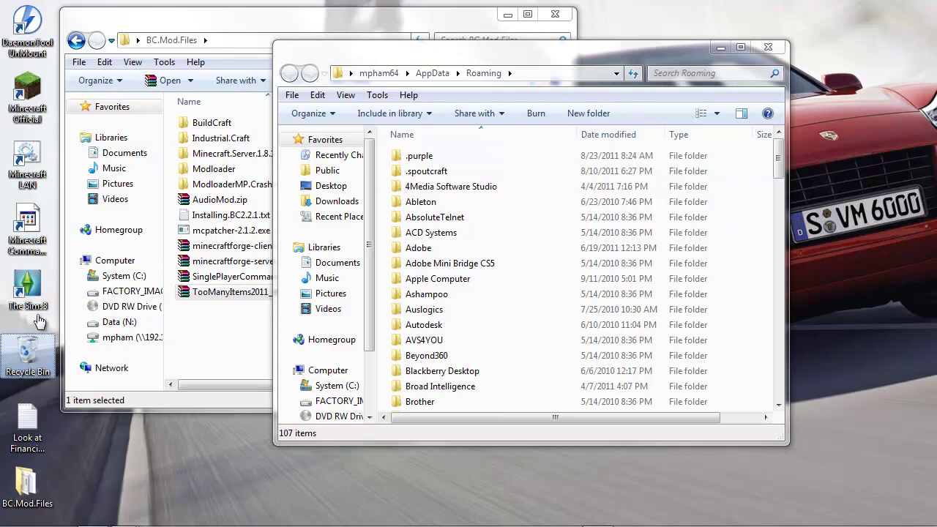
{"action": "left_click", "coordinate": [31, 102]}
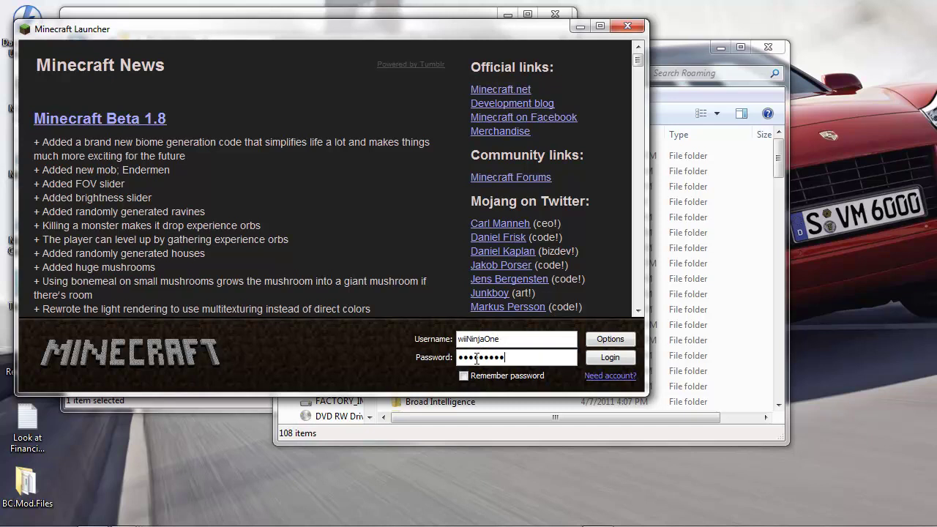
{"action": "left_click", "coordinate": [608, 357]}
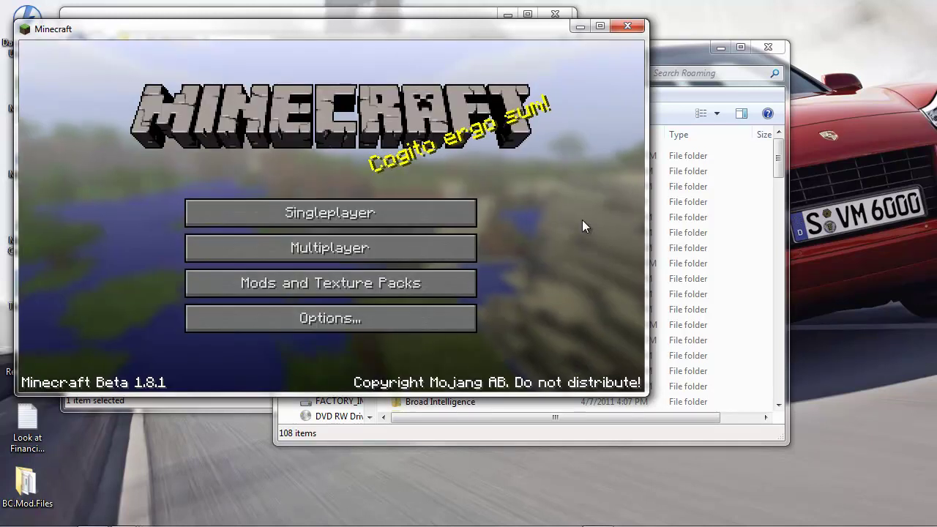
{"action": "left_click_drag", "start_coordinate": [545, 34], "coordinate": [663, 27]}
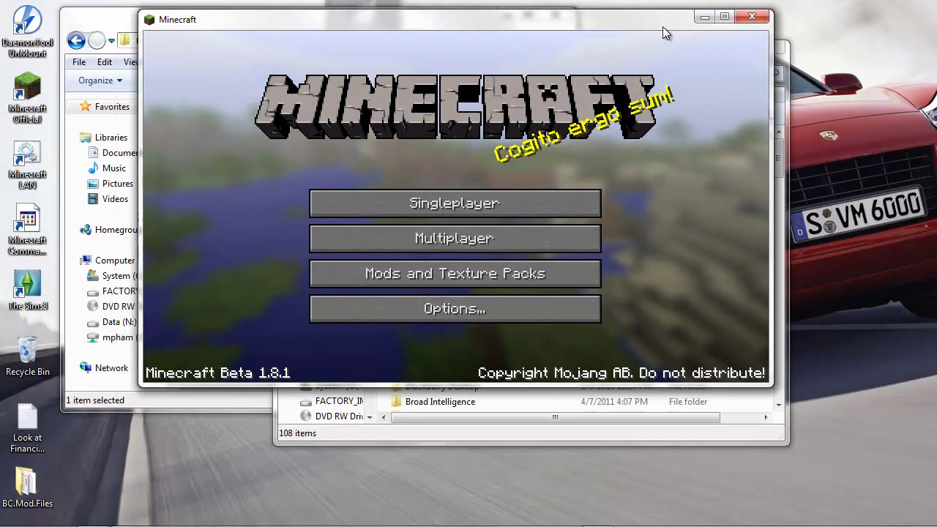
{"action": "left_click", "coordinate": [755, 22]}
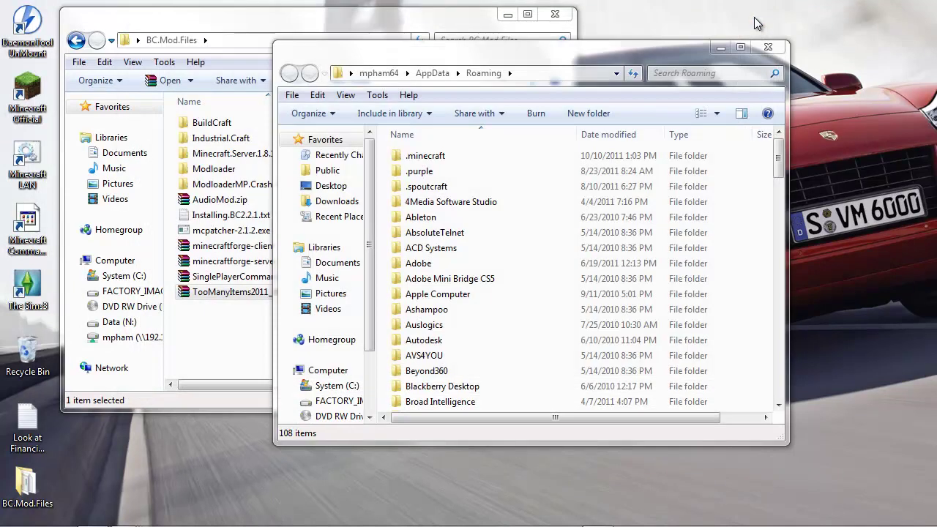
- Open the bin folder inside the new .minecraft folder and resize and place its window beside BC.Mod.Files
{"action": "left_click", "coordinate": [636, 53]}
{"action": "double_click", "coordinate": [423, 156]}
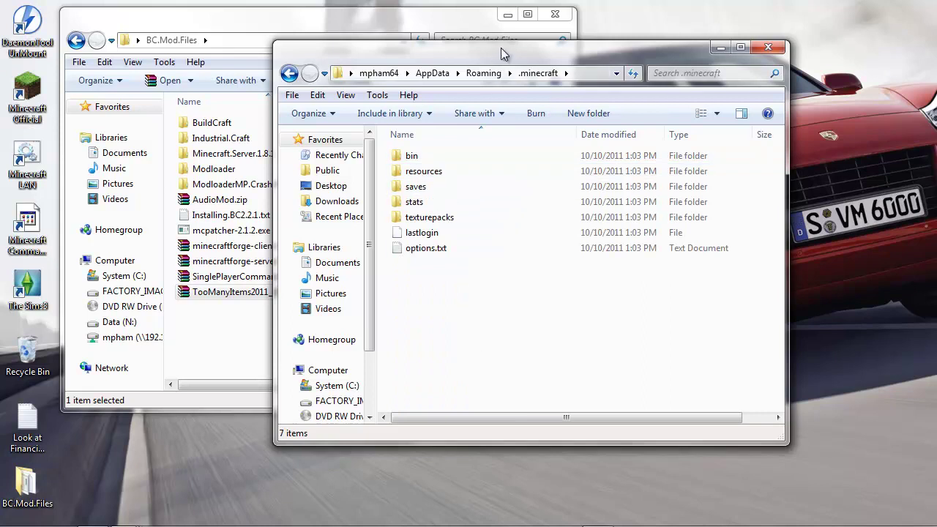
{"action": "left_click_drag", "start_coordinate": [501, 49], "coordinate": [656, 39]}
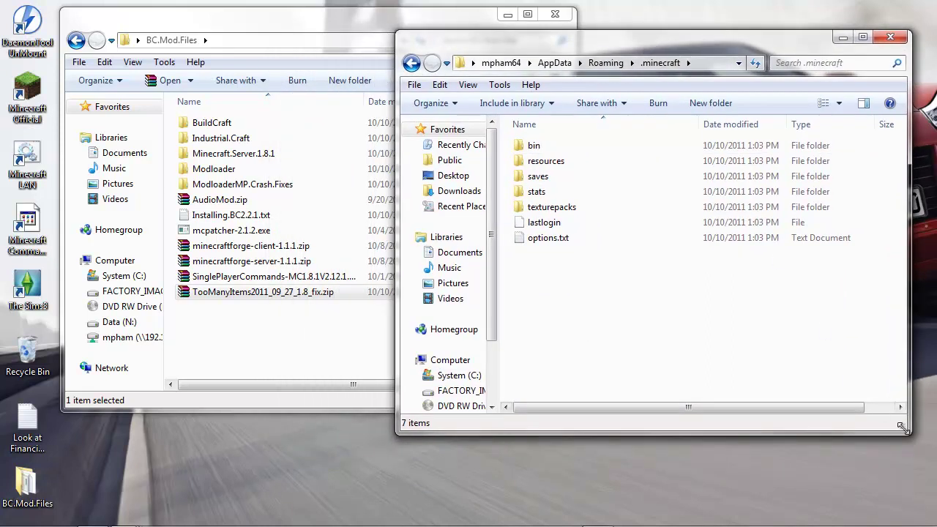
{"action": "left_click_drag", "start_coordinate": [901, 426], "coordinate": [812, 427]}
{"action": "left_click_drag", "start_coordinate": [790, 35], "coordinate": [790, 27]}
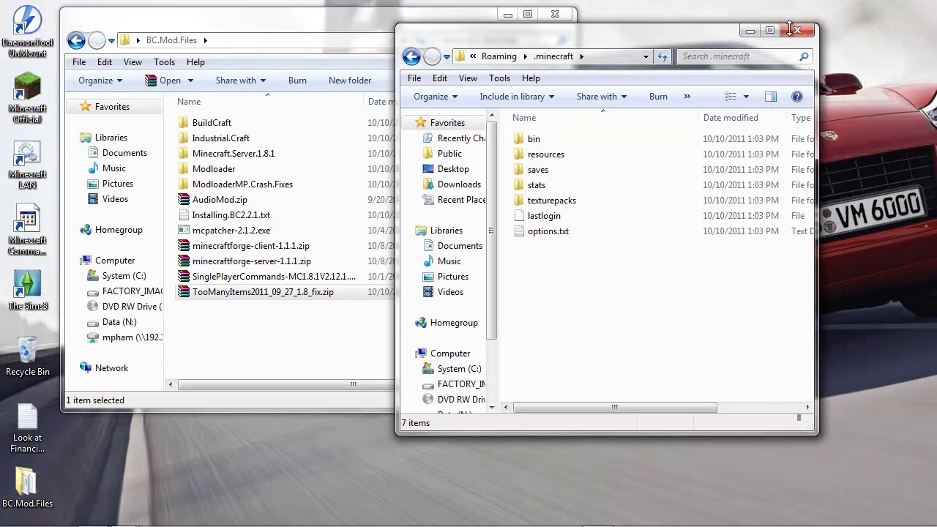
{"action": "left_click_drag", "start_coordinate": [699, 37], "coordinate": [798, 37]}
{"action": "double_click", "coordinate": [634, 138]}
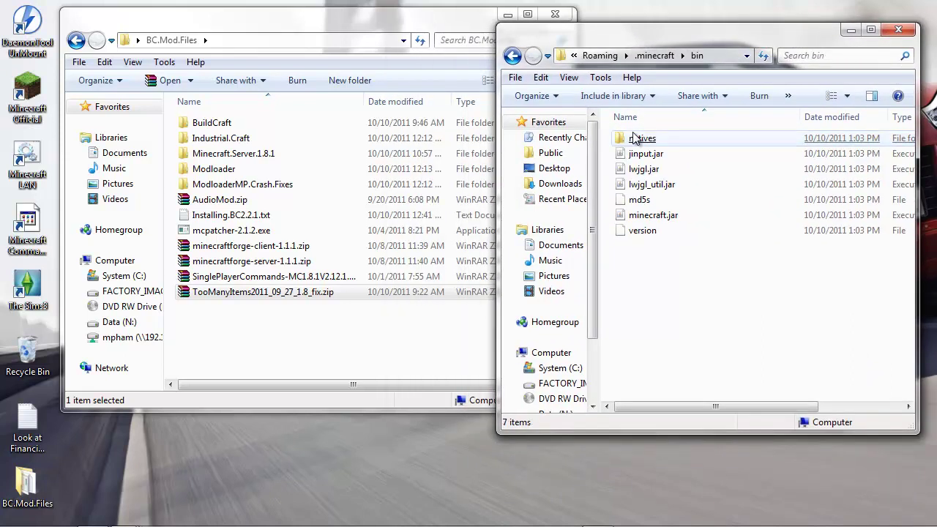
{"action": "left_click", "coordinate": [633, 138]}
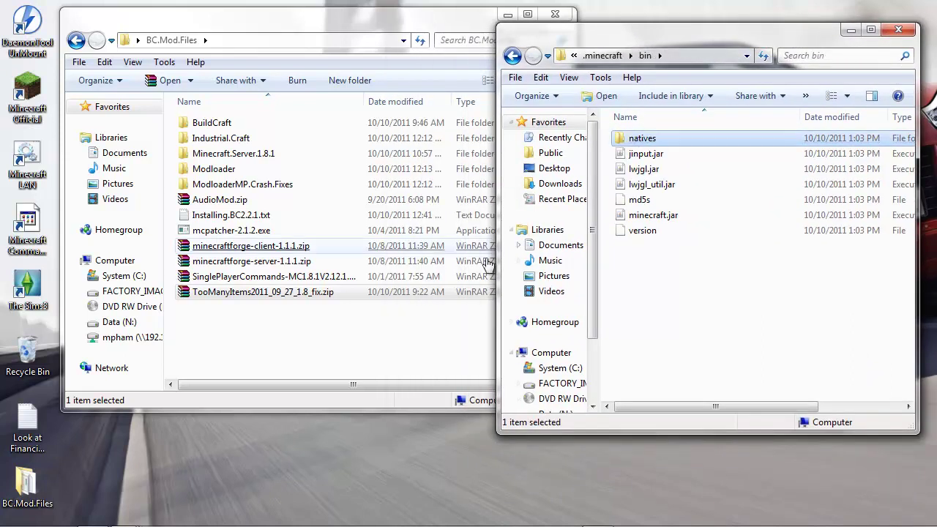
- Open the Modloader folder in BC.Mod.Files and move the bin window clear of it
{"action": "double_click", "coordinate": [227, 169]}
{"action": "left_click_drag", "start_coordinate": [625, 39], "coordinate": [664, 15]}
{"action": "left_click", "coordinate": [700, 346]}
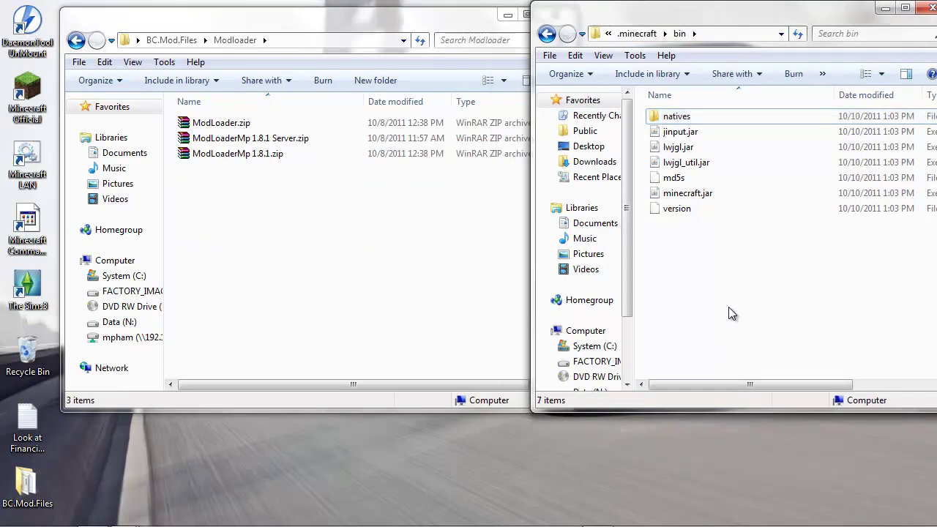
- Open minecraft.jar from the bin folder with WinRAR archiver, place its window beside the Modloader folder and narrow the Name column
{"action": "right_click", "coordinate": [684, 194]}
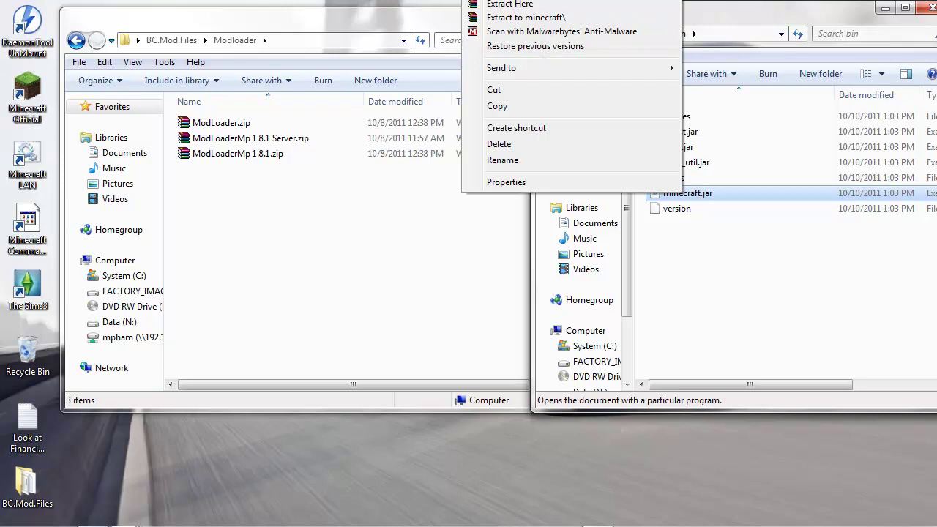
{"action": "left_click", "coordinate": [644, 255]}
{"action": "left_click_drag", "start_coordinate": [722, 18], "coordinate": [717, 196]}
{"action": "right_click", "coordinate": [676, 385]}
{"action": "mouse_move", "coordinate": [506, 89]}
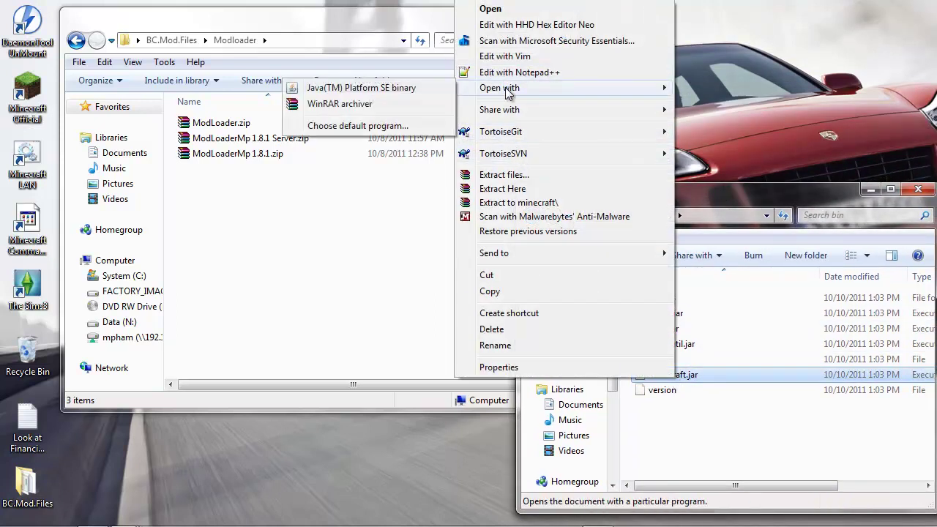
{"action": "left_click", "coordinate": [373, 105]}
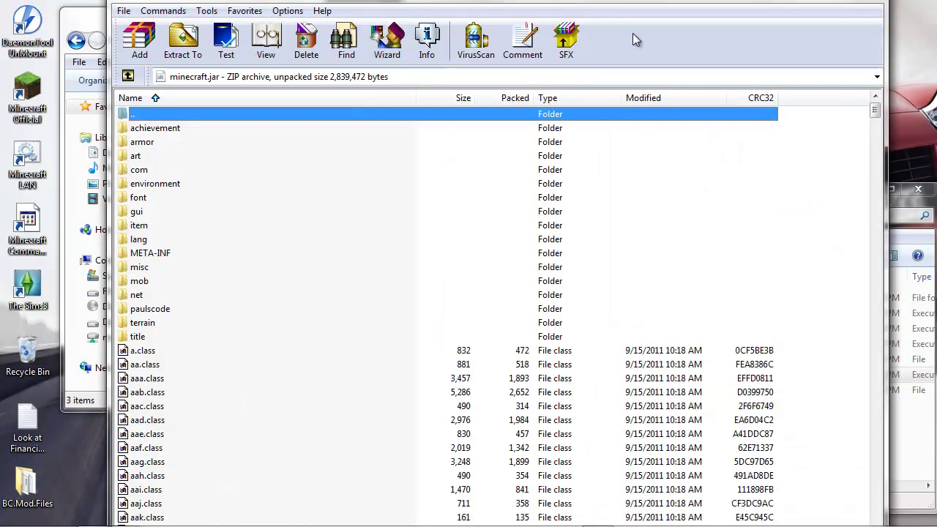
{"action": "left_click_drag", "start_coordinate": [554, 3], "coordinate": [816, 22]}
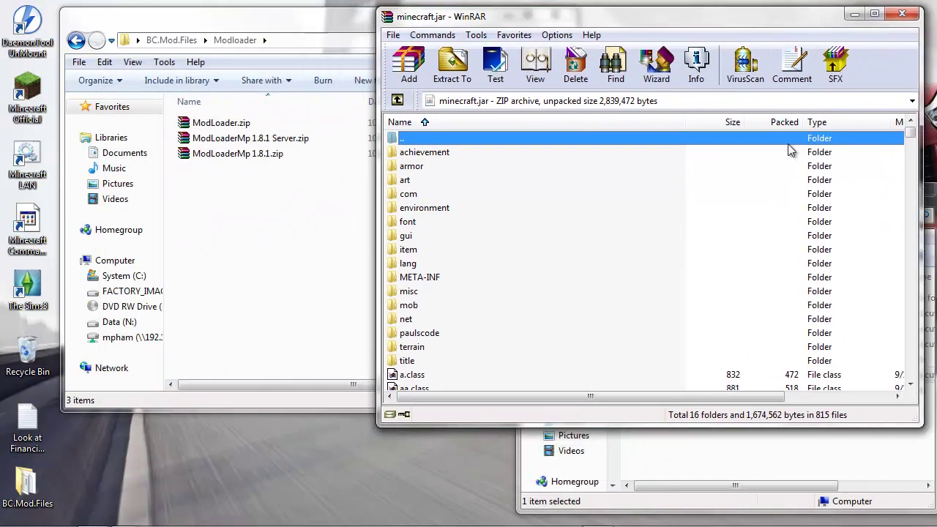
{"action": "left_click_drag", "start_coordinate": [686, 126], "coordinate": [626, 127]}
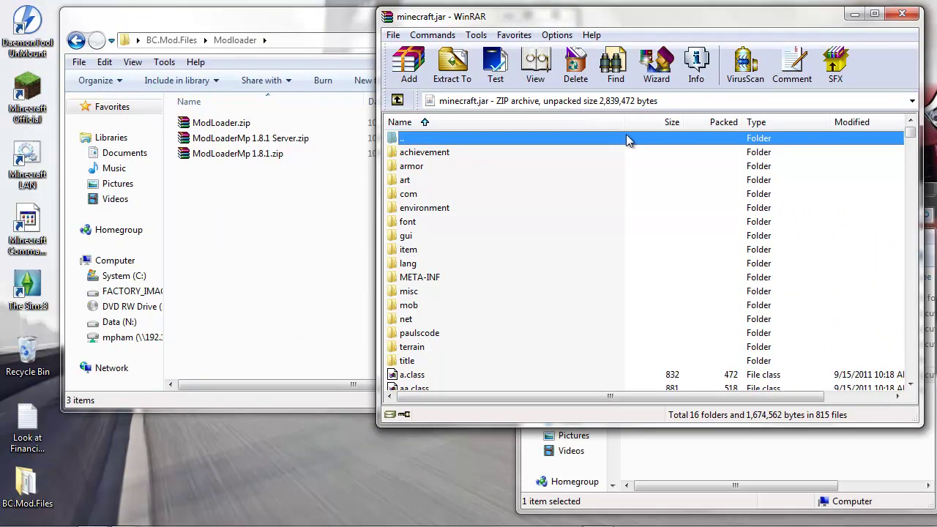
- Delete the META-INF folder from the minecraft.jar archive
{"action": "right_click", "coordinate": [429, 284]}
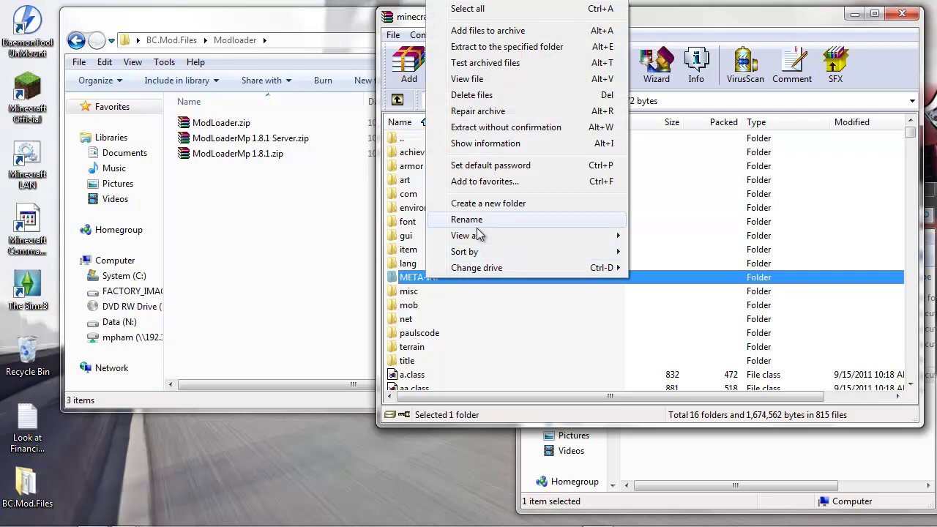
{"action": "left_click", "coordinate": [472, 96]}
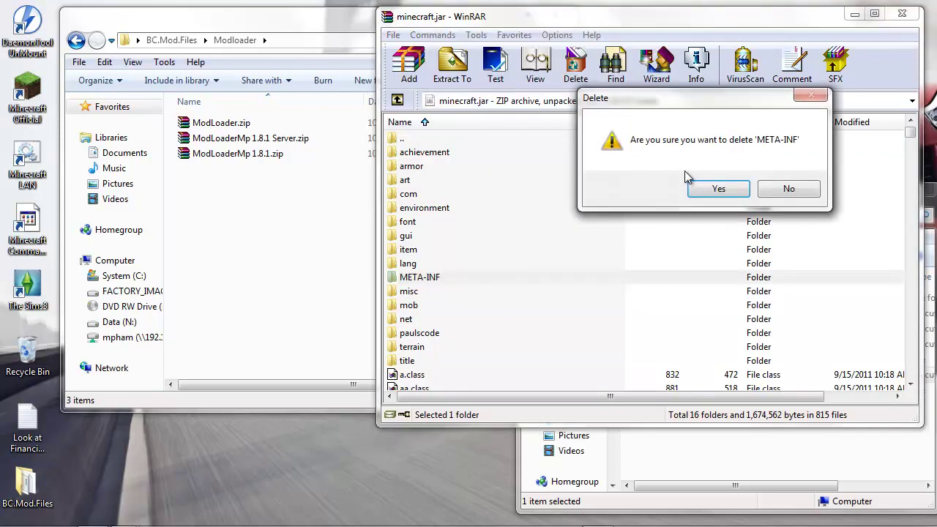
{"action": "left_click", "coordinate": [701, 186]}
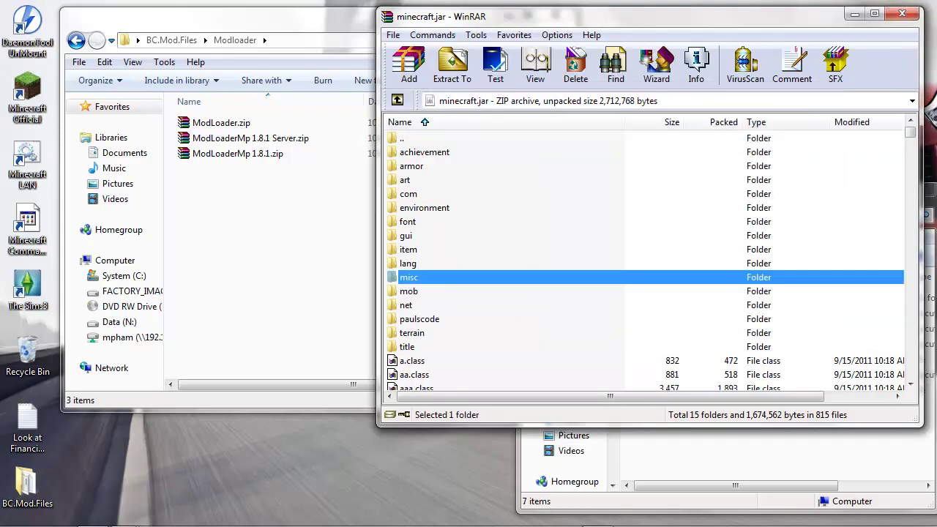
- Open ModLoader.zip from the Modloader folder in WinRAR and place its window beside the minecraft.jar archive
{"action": "left_click", "coordinate": [913, 220]}
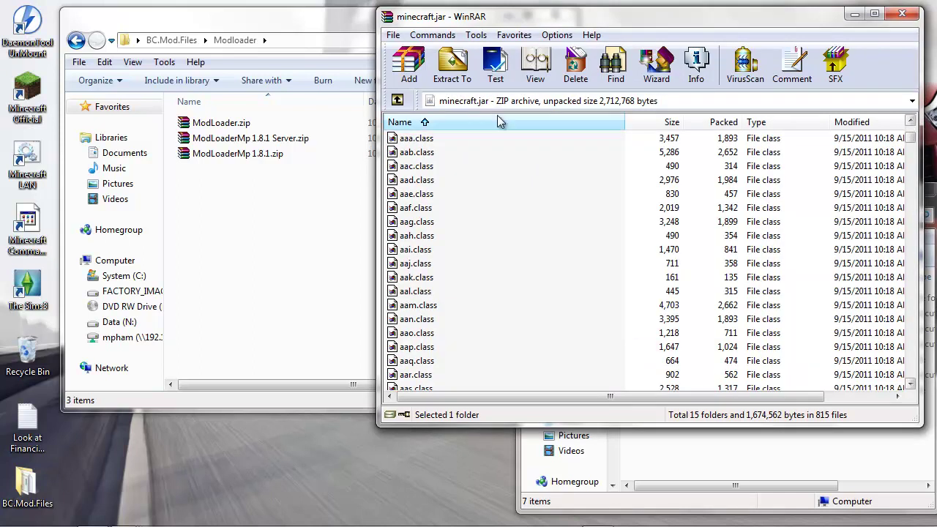
{"action": "left_click", "coordinate": [277, 30]}
{"action": "left_click", "coordinate": [221, 123]}
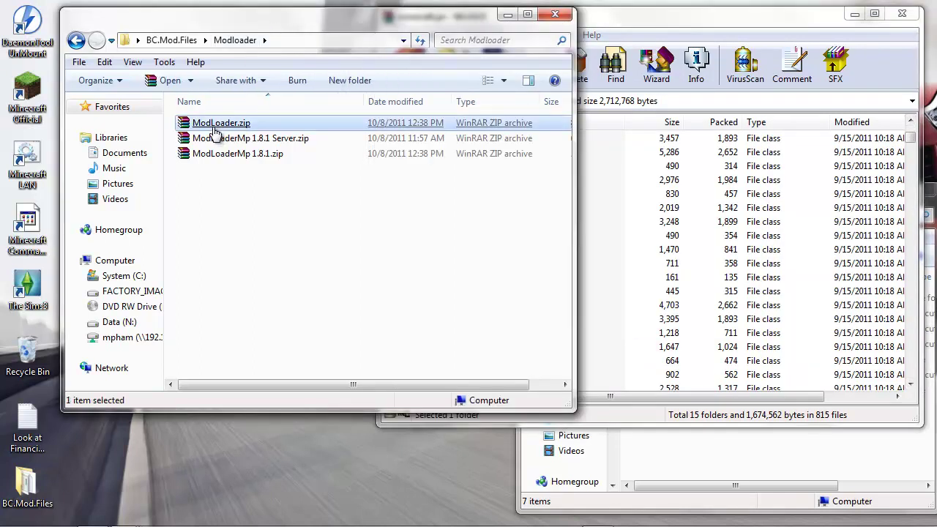
{"action": "double_click", "coordinate": [217, 126]}
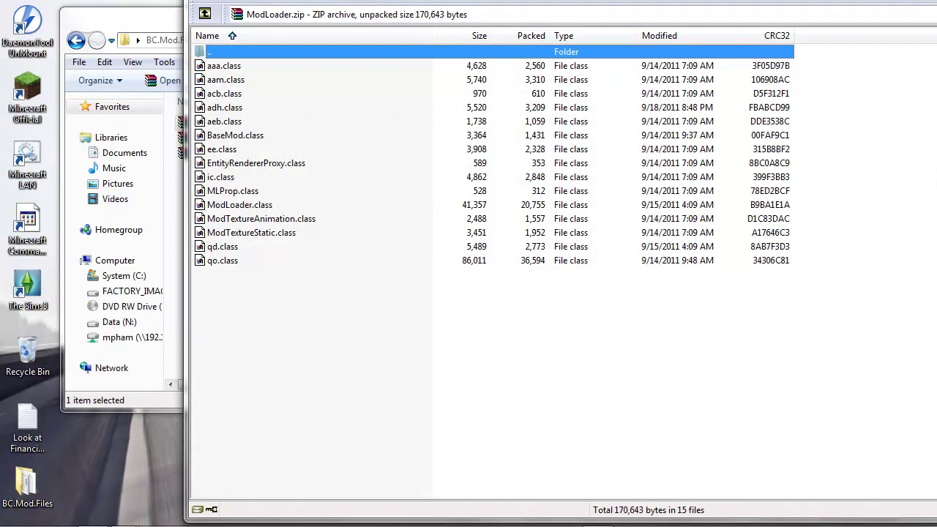
{"action": "left_click_drag", "start_coordinate": [578, 4], "coordinate": [420, 49]}
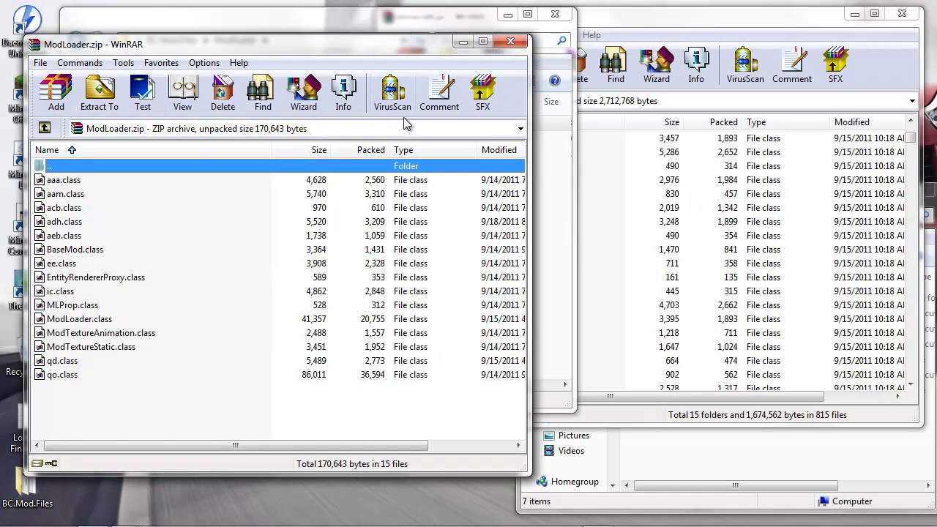
{"action": "left_click", "coordinate": [623, 30]}
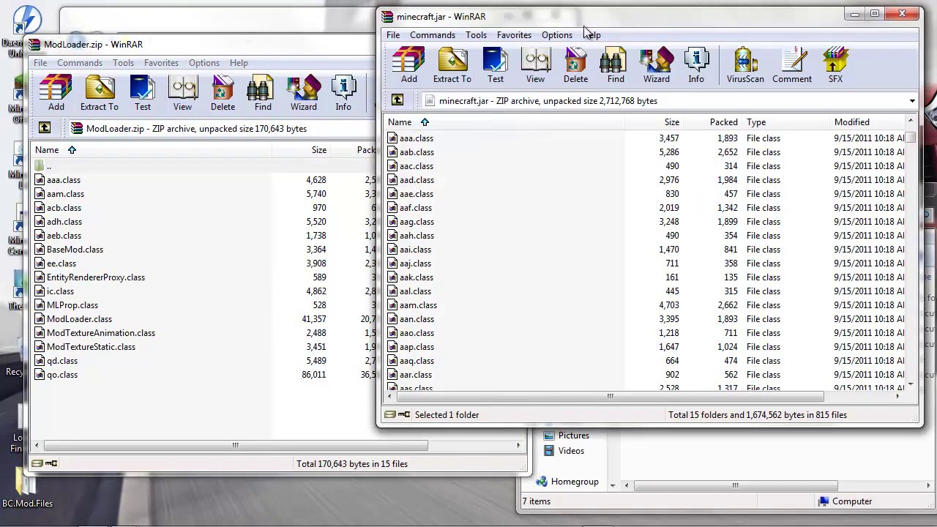
{"action": "left_click", "coordinate": [243, 47]}
- Add all class files from ModLoader.zip, aaa.class through qo.class, to minecraft.jar and close the ModLoader.zip archive
{"action": "left_click", "coordinate": [57, 183]}
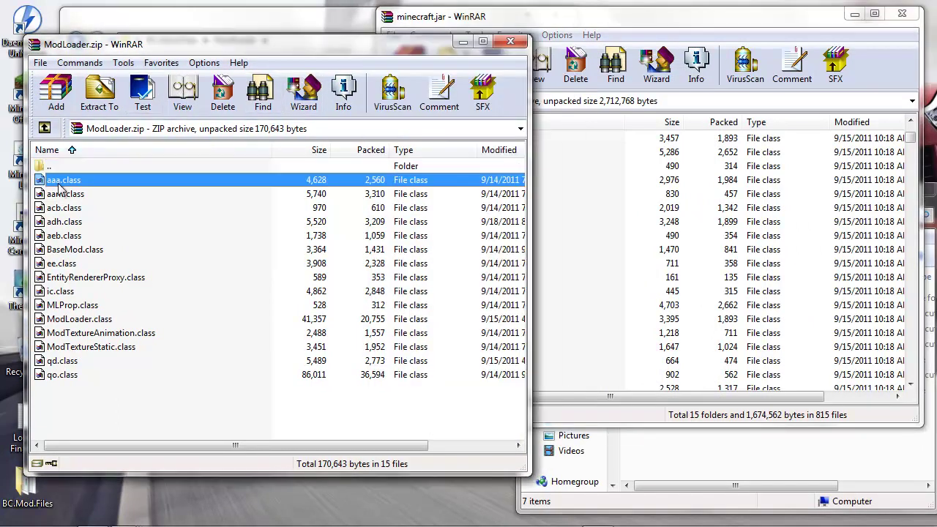
{"action": "left_click", "coordinate": [62, 376], "text": "shift"}
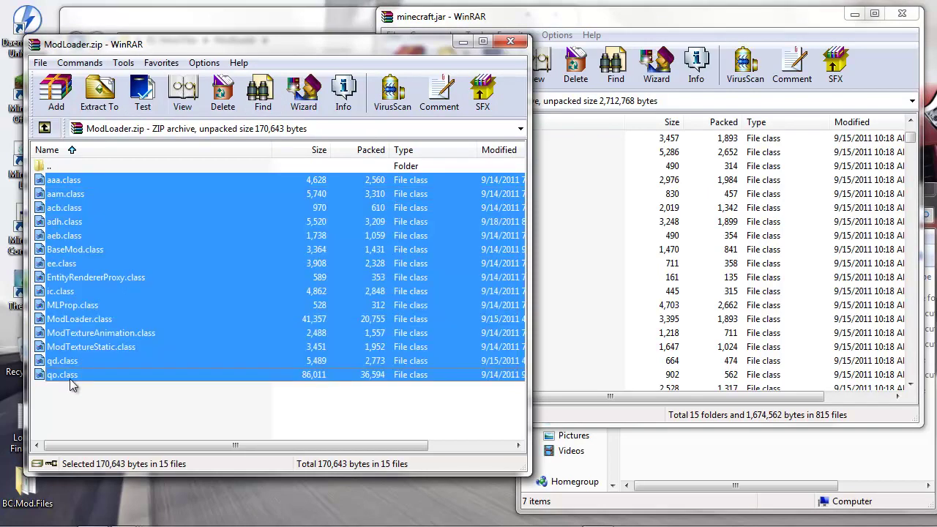
{"action": "left_click_drag", "start_coordinate": [62, 377], "coordinate": [798, 378]}
{"action": "left_click_drag", "start_coordinate": [800, 379], "coordinate": [799, 379]}
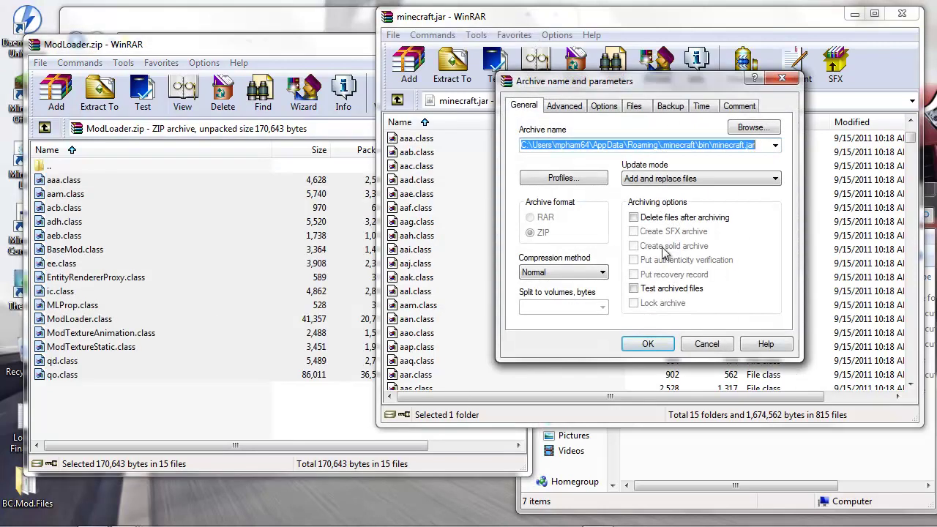
{"action": "left_click", "coordinate": [649, 346]}
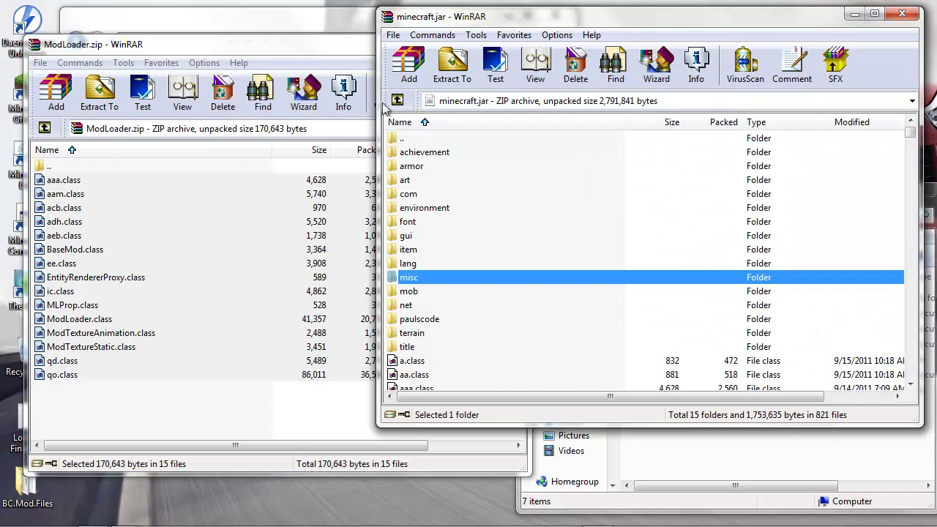
{"action": "left_click", "coordinate": [219, 54]}
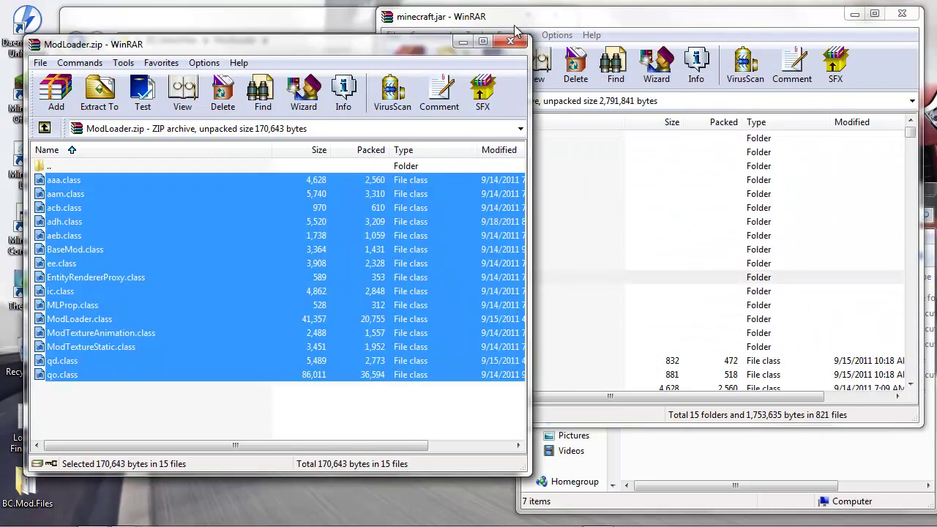
{"action": "left_click", "coordinate": [510, 41]}
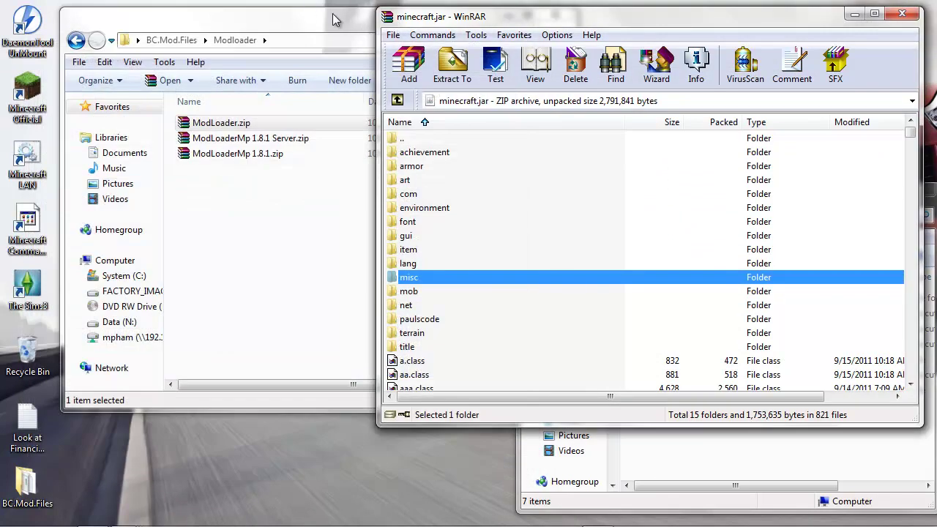
- Open ModLoaderMp 1.8.1.zip from the Modloader folder in WinRAR and place its window beside the minecraft.jar archive
{"action": "left_click", "coordinate": [275, 235]}
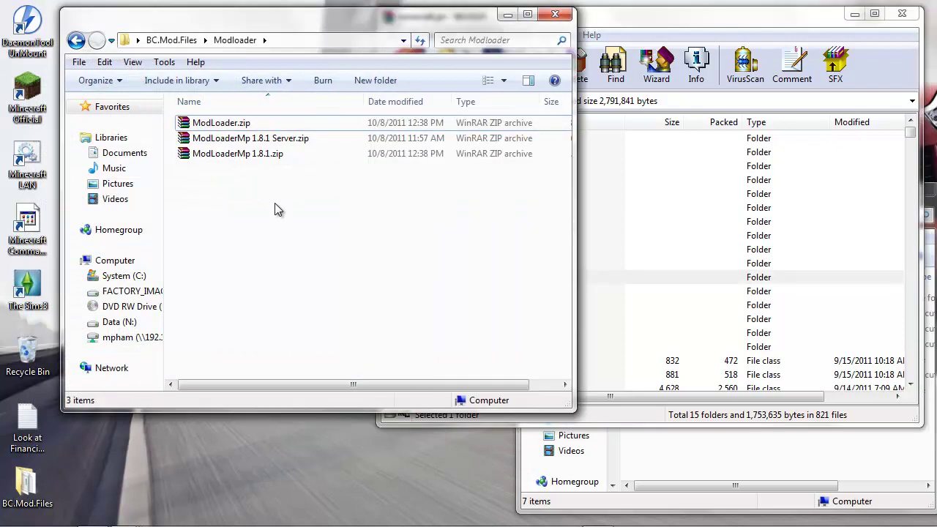
{"action": "left_click", "coordinate": [255, 158]}
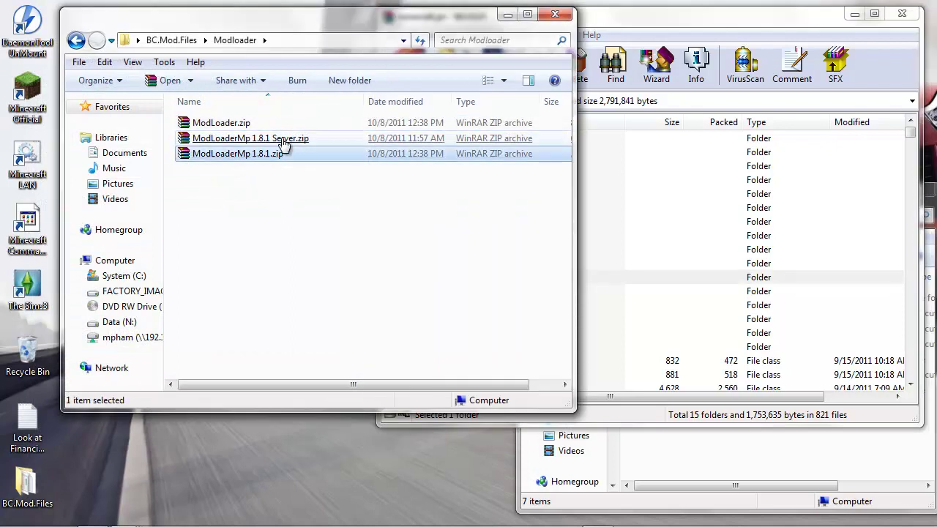
{"action": "left_click", "coordinate": [272, 141]}
{"action": "left_click", "coordinate": [247, 156]}
{"action": "double_click", "coordinate": [247, 155]}
{"action": "left_click_drag", "start_coordinate": [322, 2], "coordinate": [355, 54]}
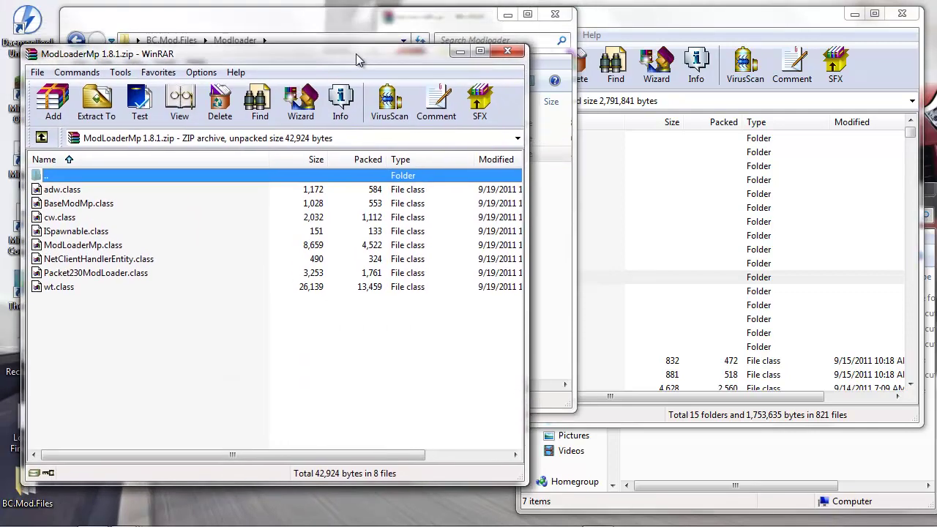
- Add all class files from ModLoaderMp 1.8.1.zip, adw.class through wt.class, to minecraft.jar and close the ModLoaderMp archive
{"action": "left_click", "coordinate": [62, 191]}
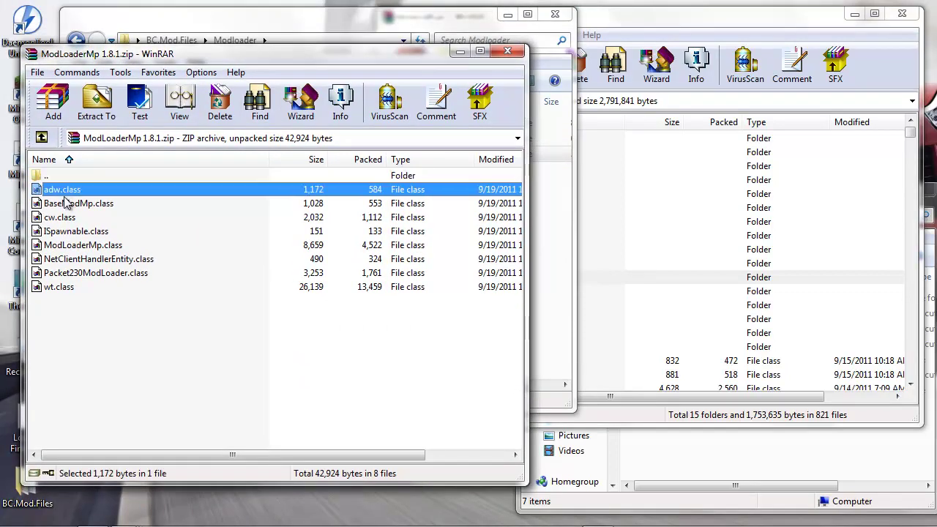
{"action": "left_click", "coordinate": [62, 288], "text": "shift"}
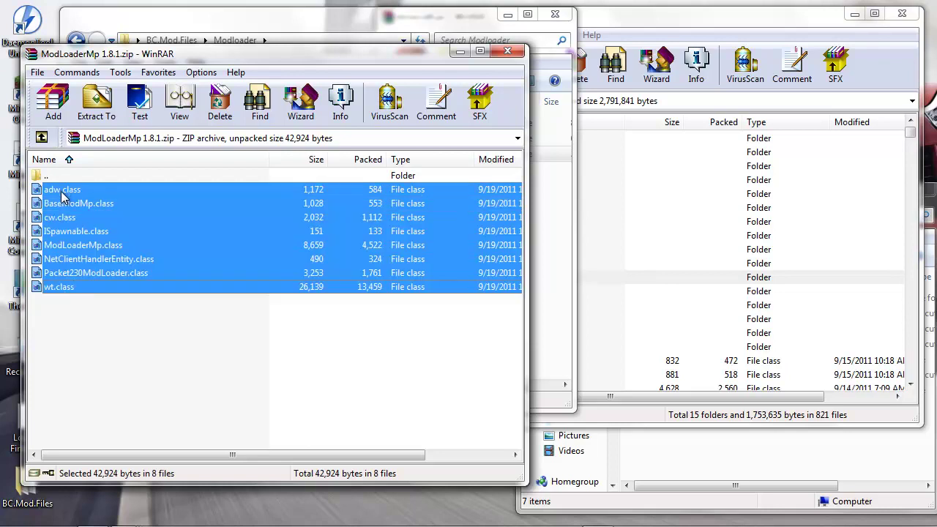
{"action": "left_click_drag", "start_coordinate": [66, 190], "coordinate": [849, 389]}
{"action": "left_click", "coordinate": [649, 344]}
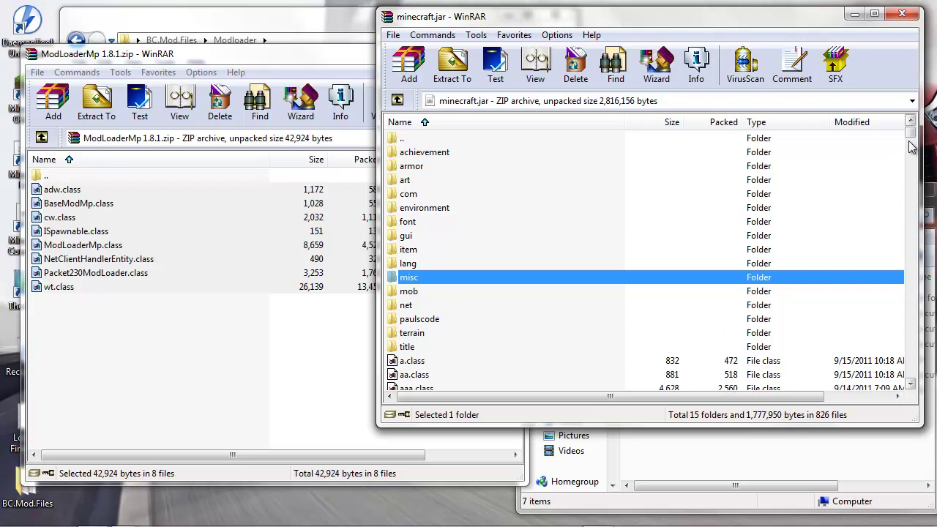
{"action": "left_click", "coordinate": [263, 56]}
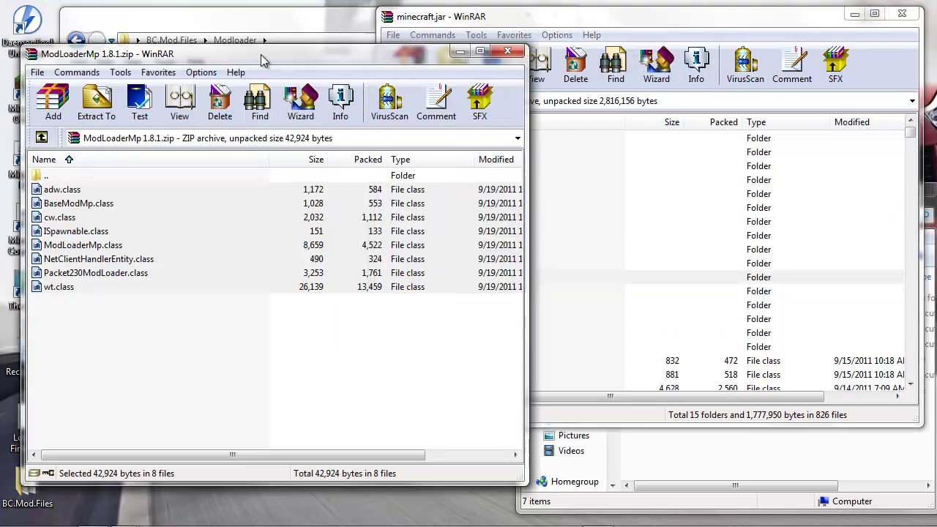
{"action": "left_click", "coordinate": [510, 53]}
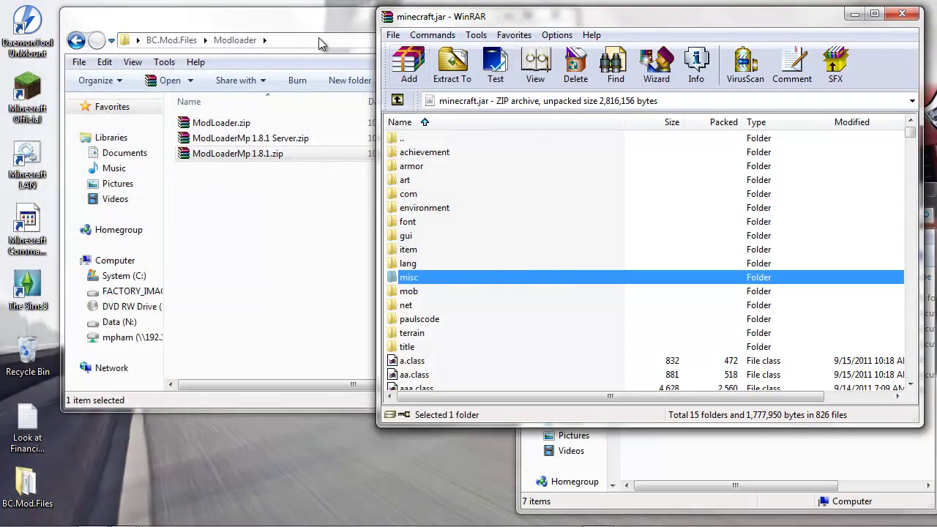
- Open minecraftforge-client-1.1.1.zip from the BC.Mod.Files folder in WinRAR and place its window beside the minecraft.jar archive
{"action": "left_click", "coordinate": [285, 29]}
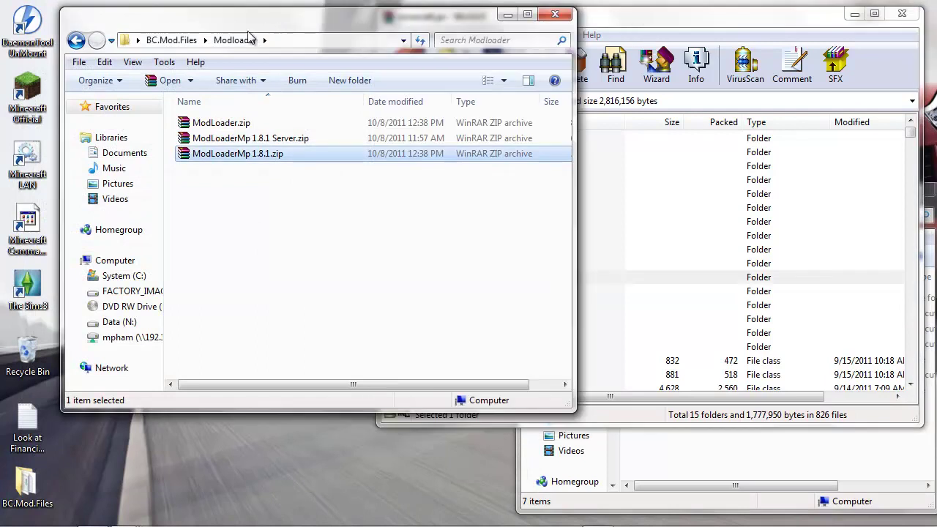
{"action": "left_click", "coordinate": [171, 39]}
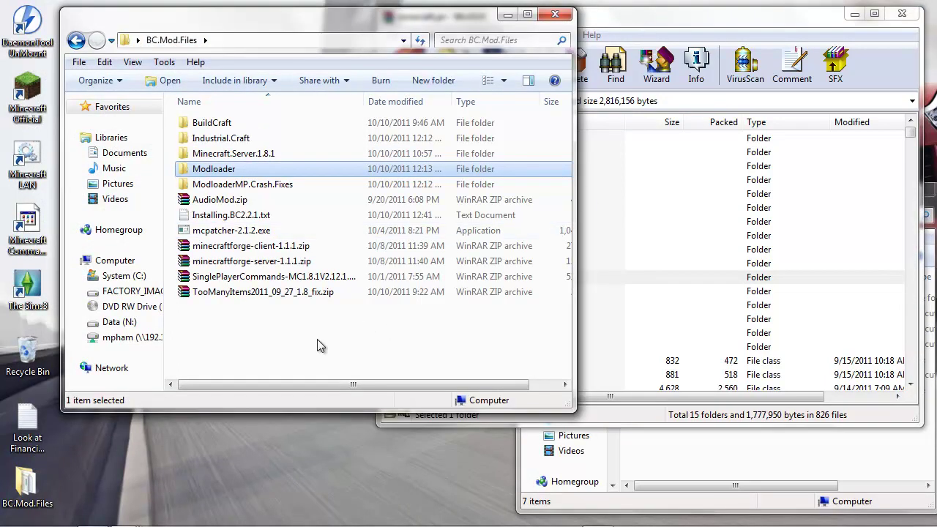
{"action": "left_click_drag", "start_coordinate": [268, 246], "coordinate": [272, 248]}
{"action": "double_click", "coordinate": [272, 247]}
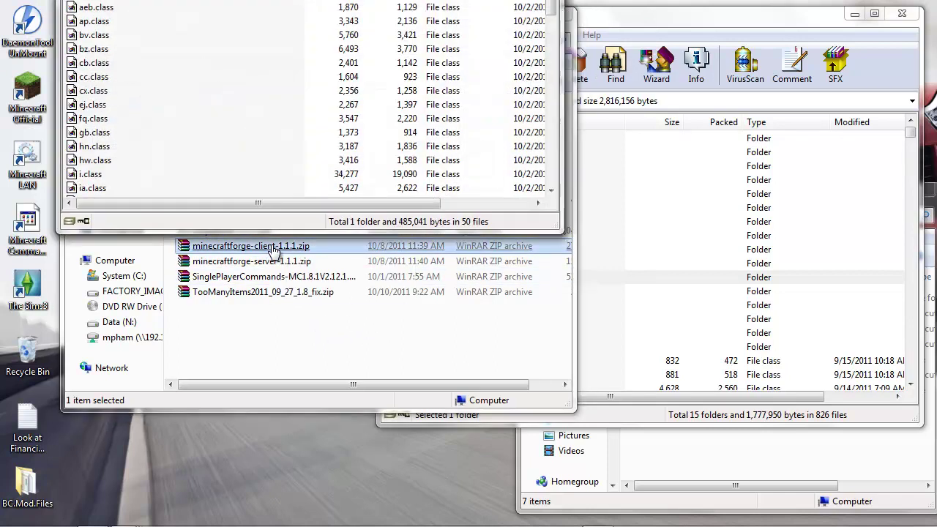
{"action": "left_click_drag", "start_coordinate": [446, 1], "coordinate": [422, 32]}
{"action": "left_click", "coordinate": [696, 23]}
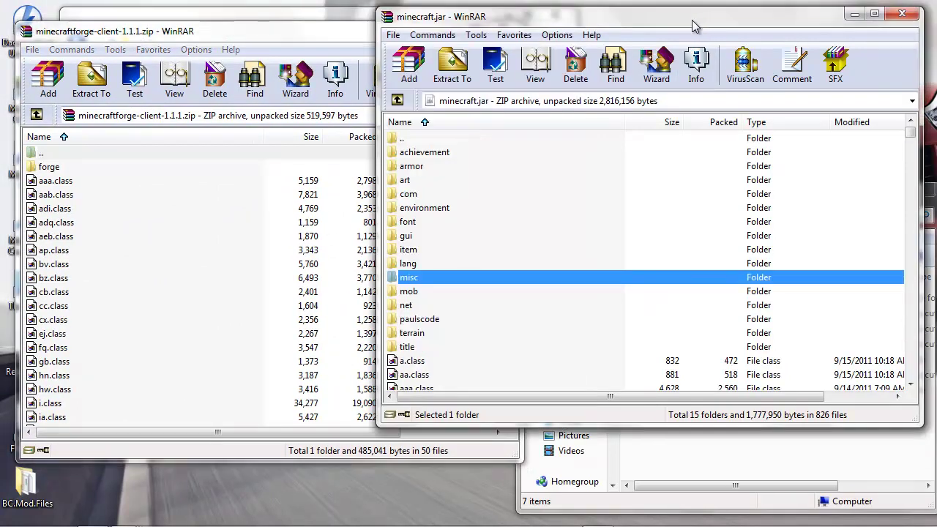
{"action": "left_click", "coordinate": [339, 34]}
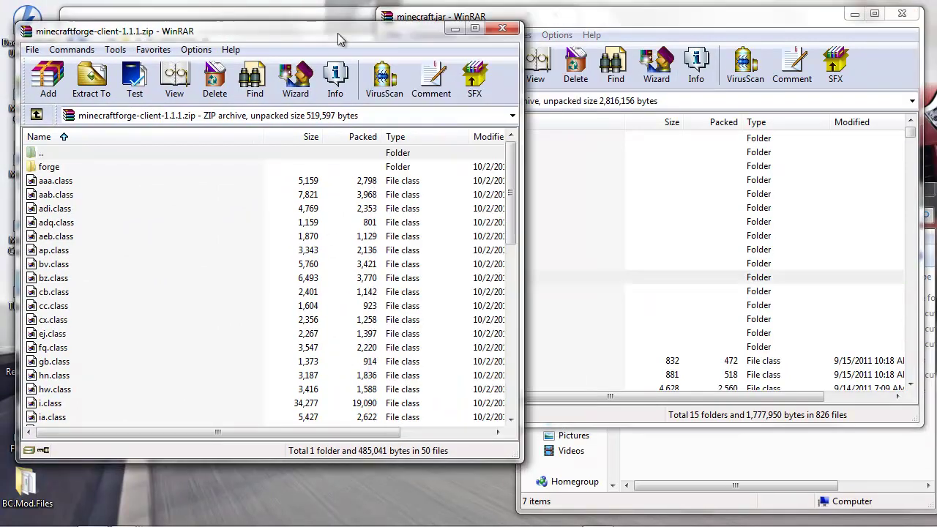
- Add the forge folder and all class files through zt.class from minecraftforge-client-1.1.1.zip to minecraft.jar, using Add and replace files
{"action": "left_click", "coordinate": [48, 167]}
{"action": "left_click_drag", "start_coordinate": [511, 189], "coordinate": [522, 356]}
{"action": "left_click", "coordinate": [54, 417], "text": "shift"}
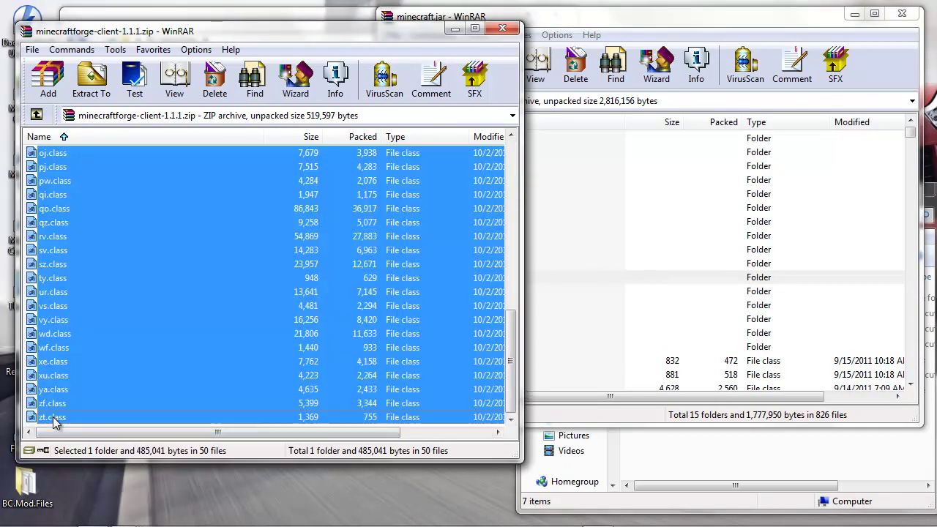
{"action": "left_click_drag", "start_coordinate": [45, 423], "coordinate": [863, 387]}
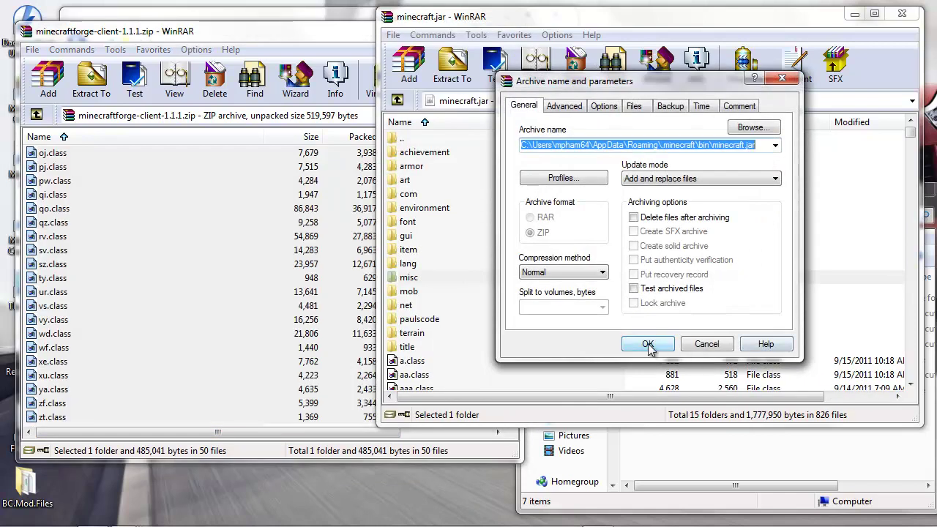
{"action": "left_click", "coordinate": [648, 343]}
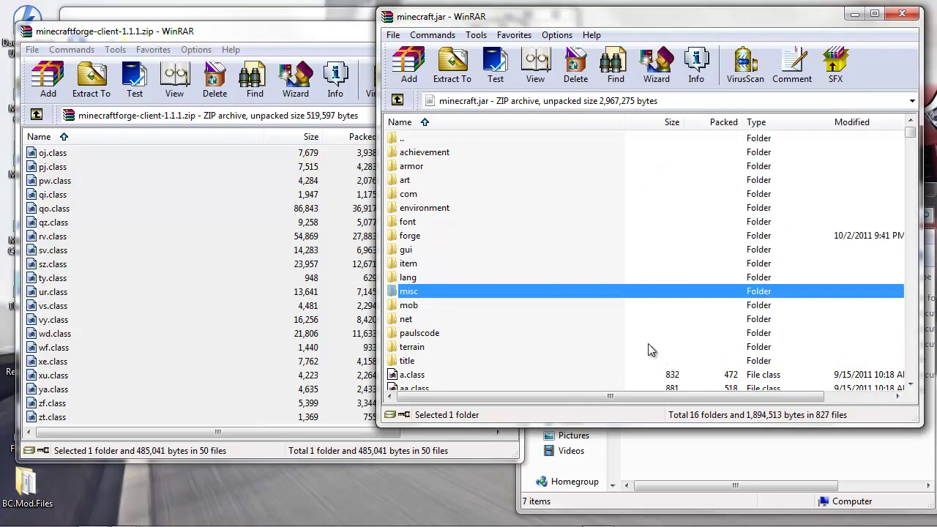
- Close the minecraftforge-client-1.1.1.zip and minecraft.jar archives and return to the .minecraft bin folder
{"action": "left_click", "coordinate": [333, 33]}
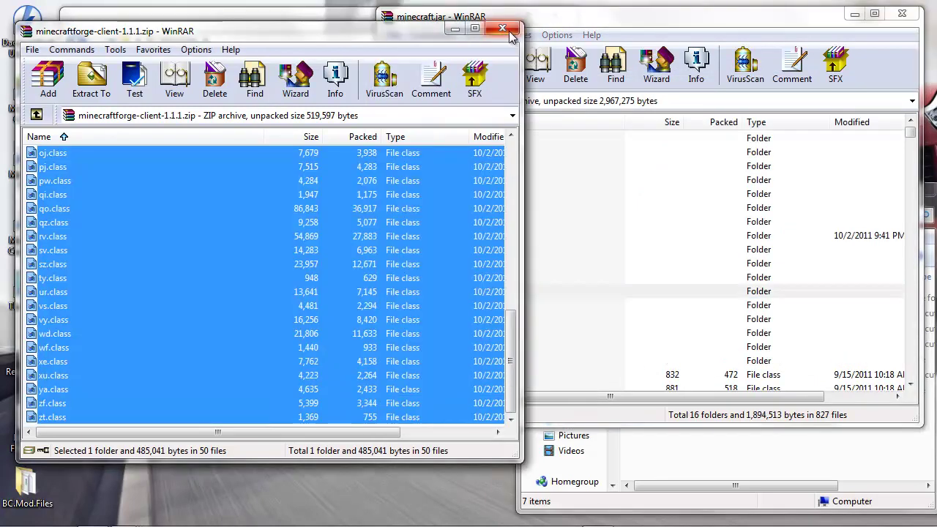
{"action": "left_click", "coordinate": [509, 31]}
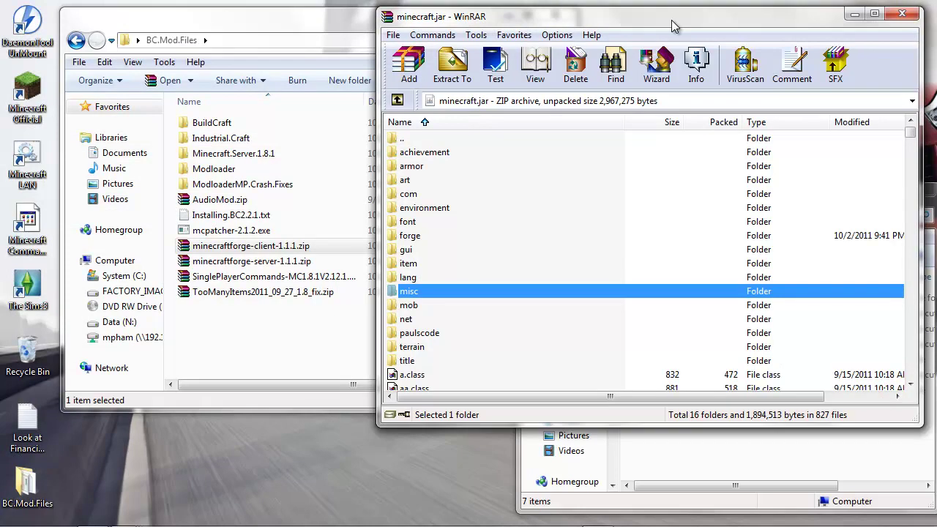
{"action": "left_click_drag", "start_coordinate": [728, 26], "coordinate": [708, 37]}
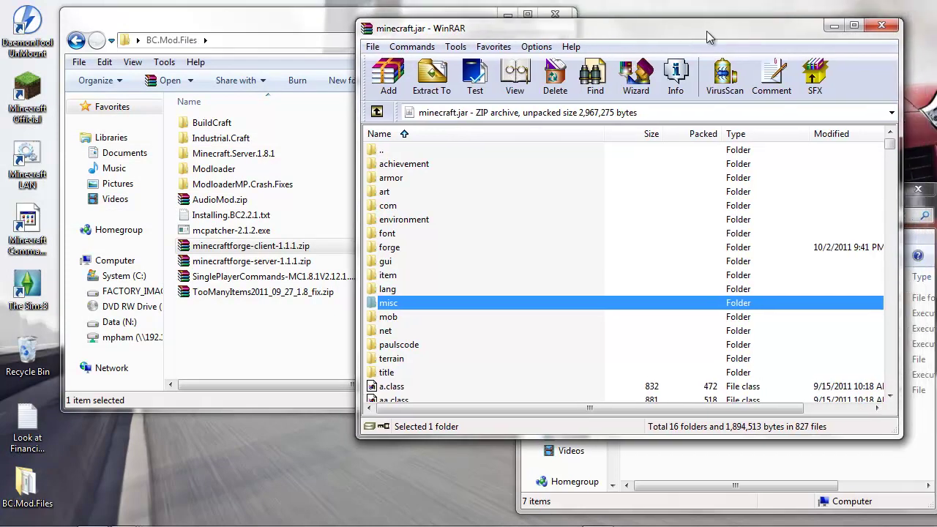
{"action": "left_click", "coordinate": [882, 28]}
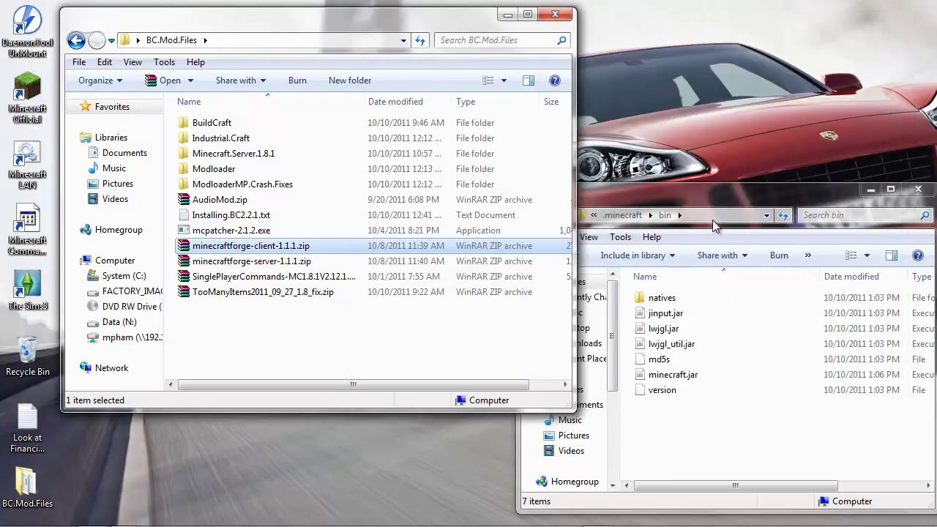
{"action": "left_click", "coordinate": [706, 195]}
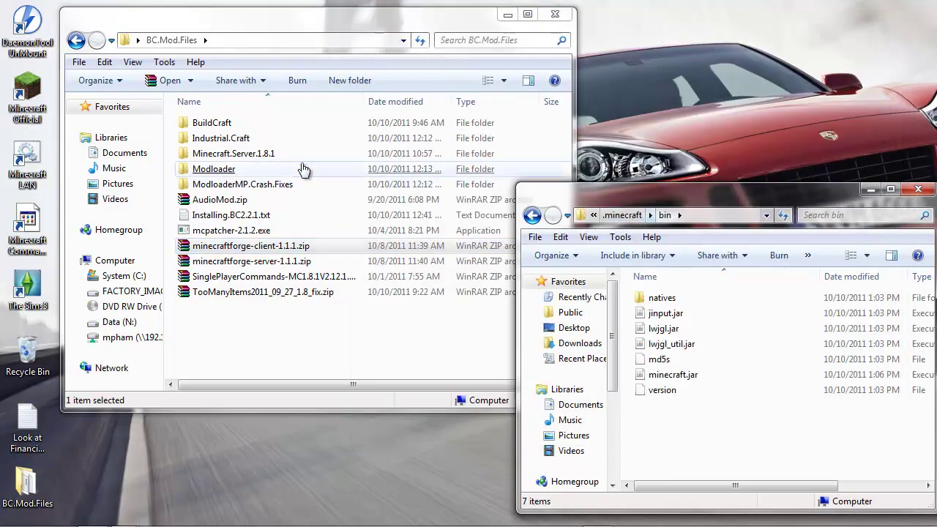
- Review the client and server zip files in the BuildCraft folder and return to BC.Mod.Files
{"action": "double_click", "coordinate": [216, 124]}
{"action": "left_click_drag", "start_coordinate": [313, 312], "coordinate": [226, 98]}
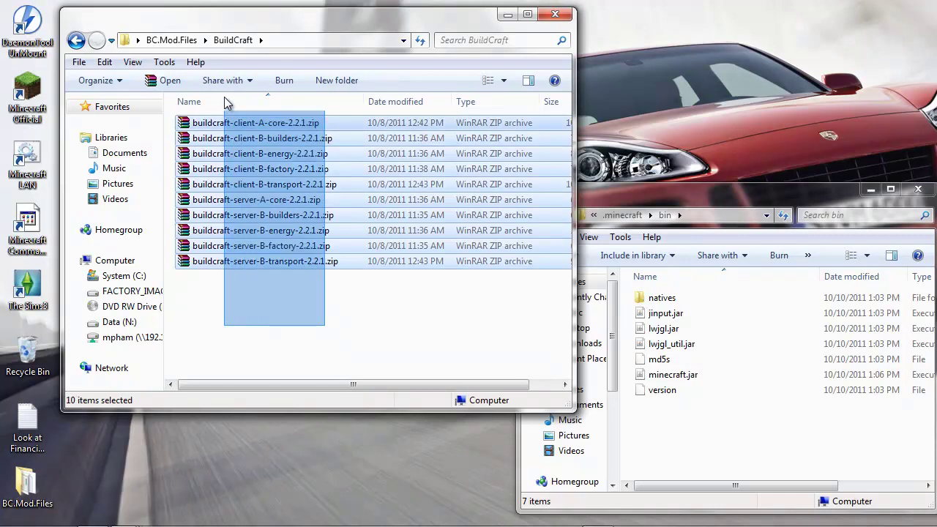
{"action": "left_click", "coordinate": [262, 285]}
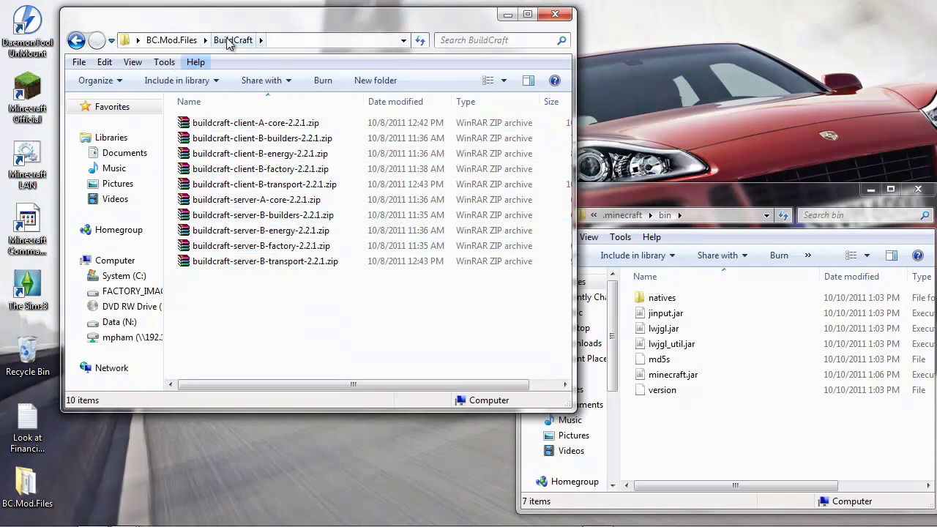
{"action": "left_click", "coordinate": [176, 41]}
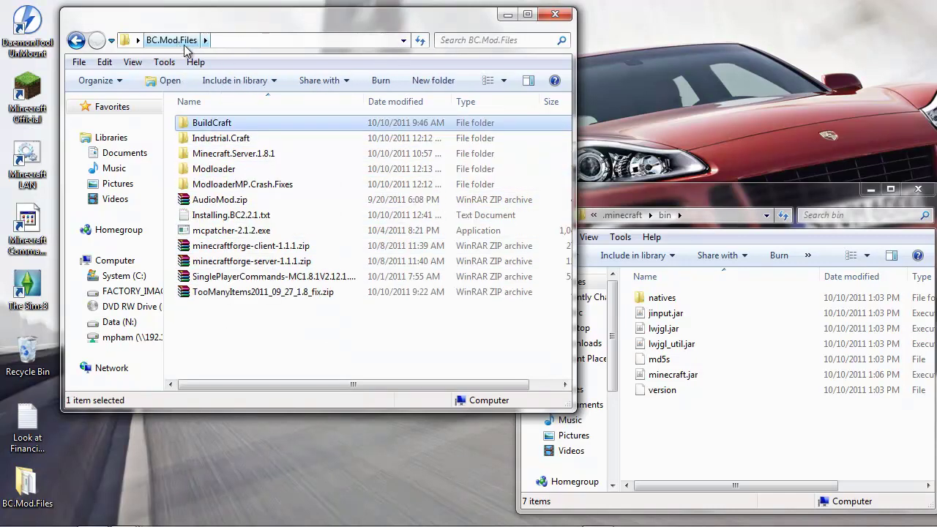
{"action": "left_click", "coordinate": [733, 197]}
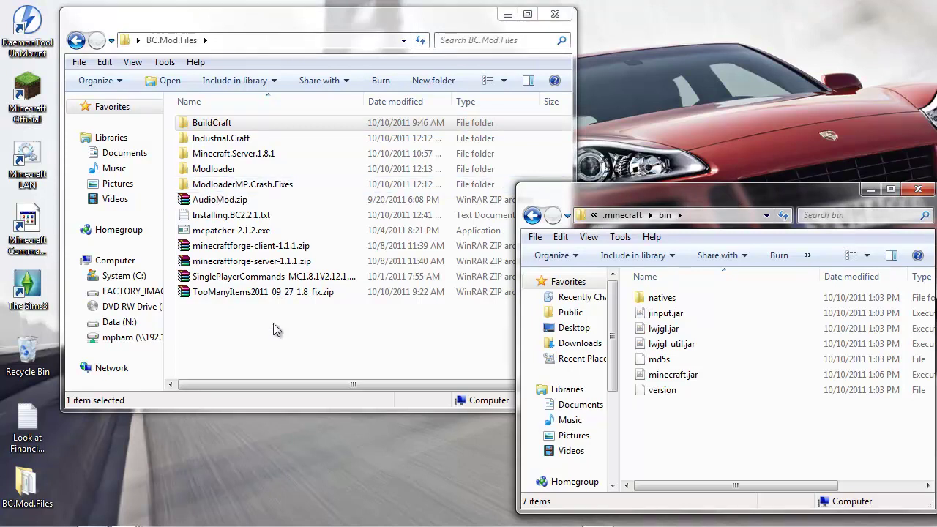
- Open the ModloaderMP.Crash.Fixes folder and check the contents of modloadermp-server_fix.7z, closing the archive again
{"action": "double_click", "coordinate": [263, 187]}
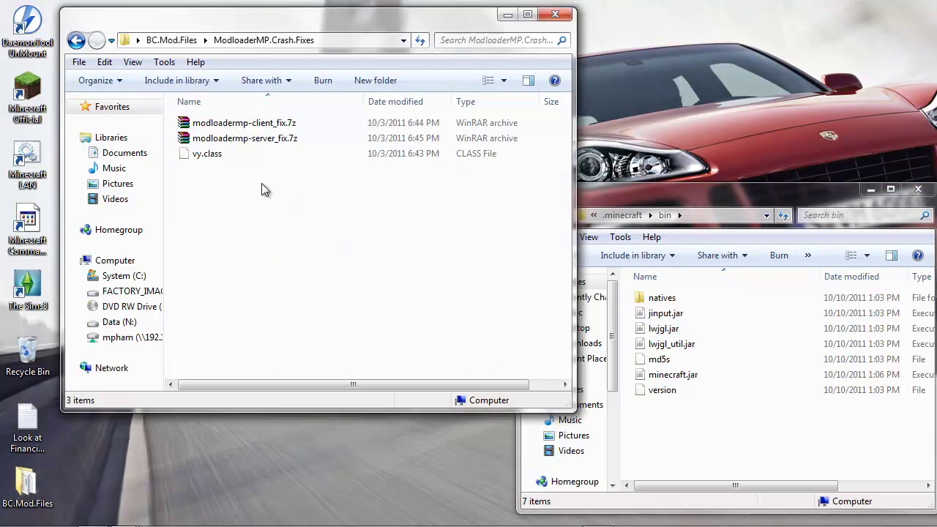
{"action": "left_click", "coordinate": [658, 192]}
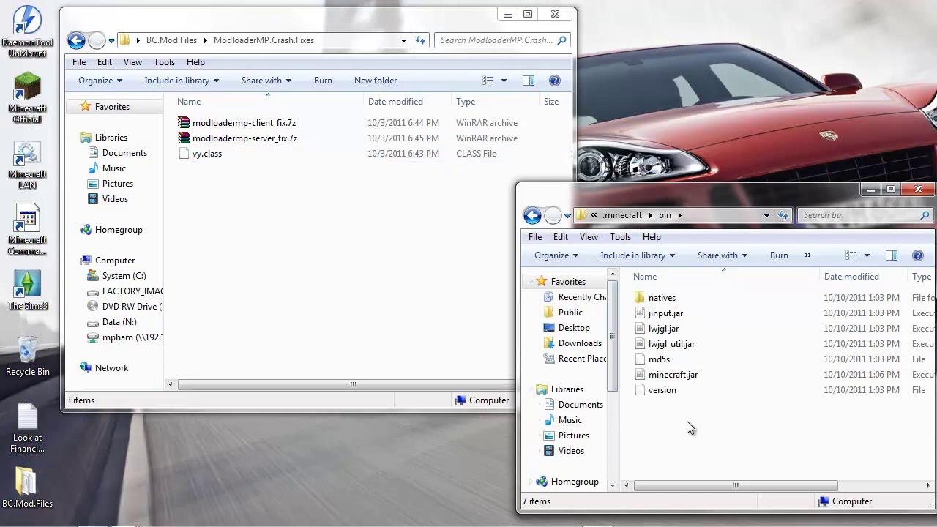
{"action": "left_click", "coordinate": [248, 142]}
{"action": "double_click", "coordinate": [249, 141]}
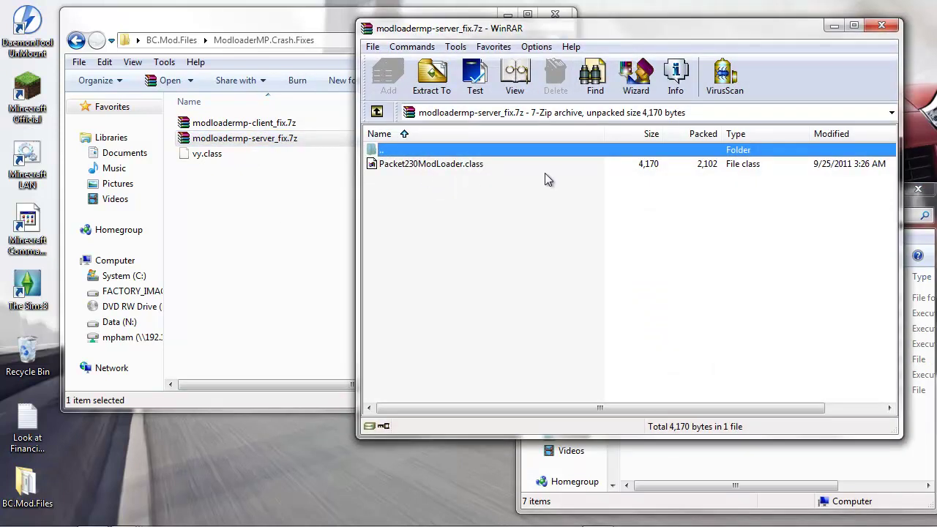
{"action": "left_click", "coordinate": [882, 27]}
{"action": "left_click", "coordinate": [693, 434]}
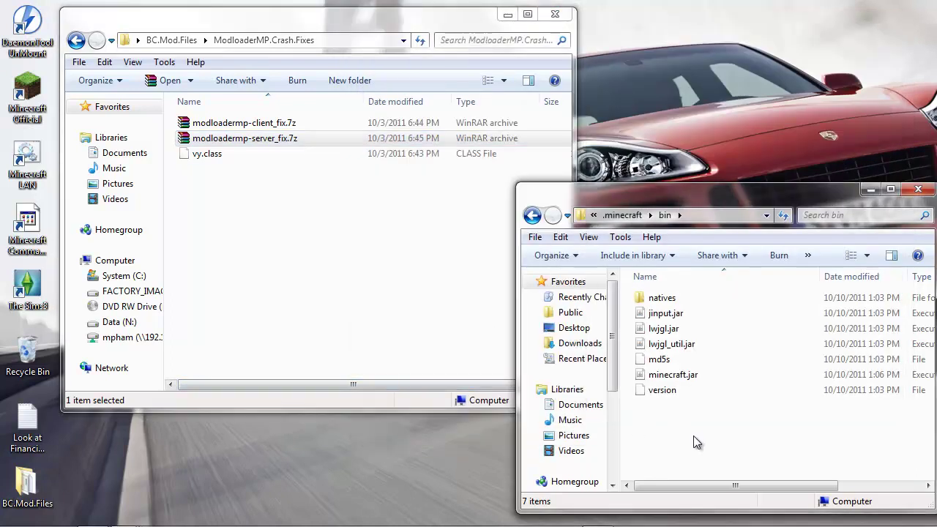
- Reopen minecraft.jar from the bin folder with WinRAR and bring the ModloaderMP.Crash.Fixes folder to the front beside it
{"action": "left_click", "coordinate": [672, 376]}
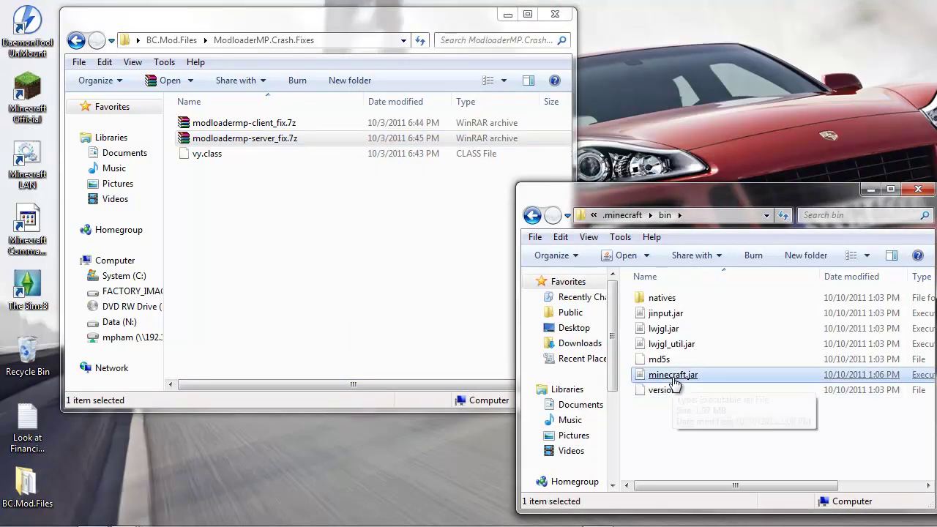
{"action": "right_click", "coordinate": [673, 383]}
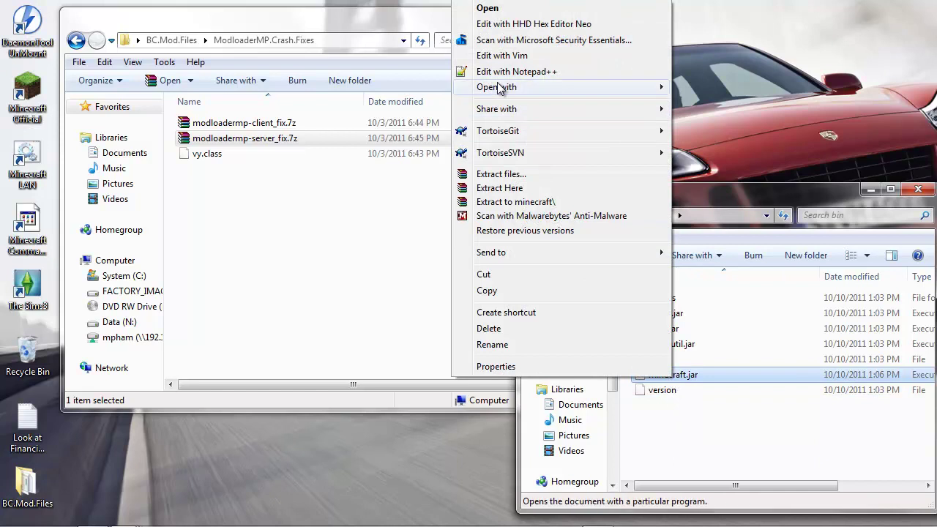
{"action": "mouse_move", "coordinate": [467, 89]}
{"action": "left_click", "coordinate": [325, 102]}
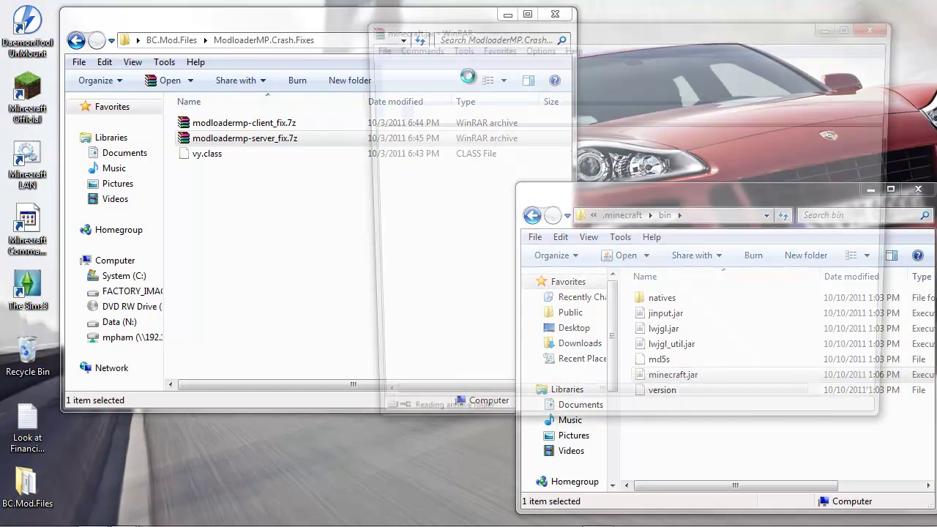
{"action": "left_click_drag", "start_coordinate": [634, 42], "coordinate": [645, 51]}
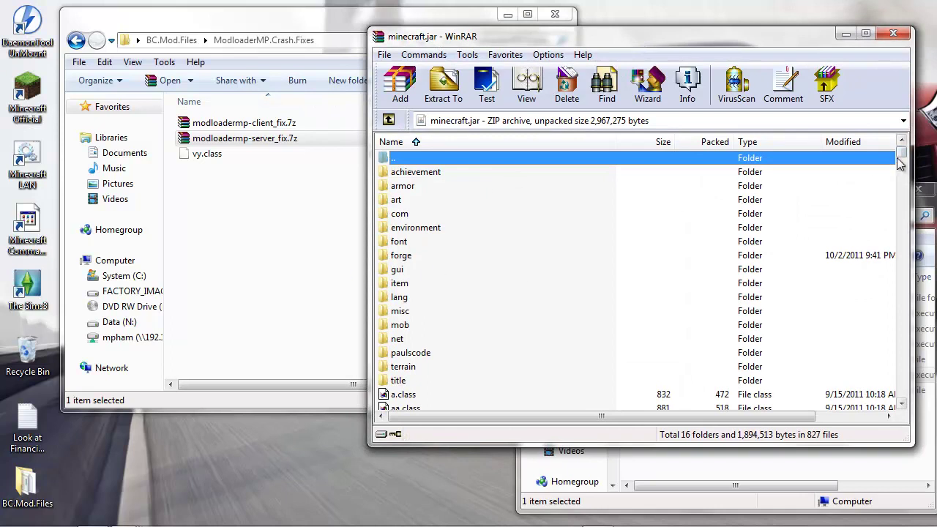
{"action": "left_click_drag", "start_coordinate": [903, 159], "coordinate": [902, 294]}
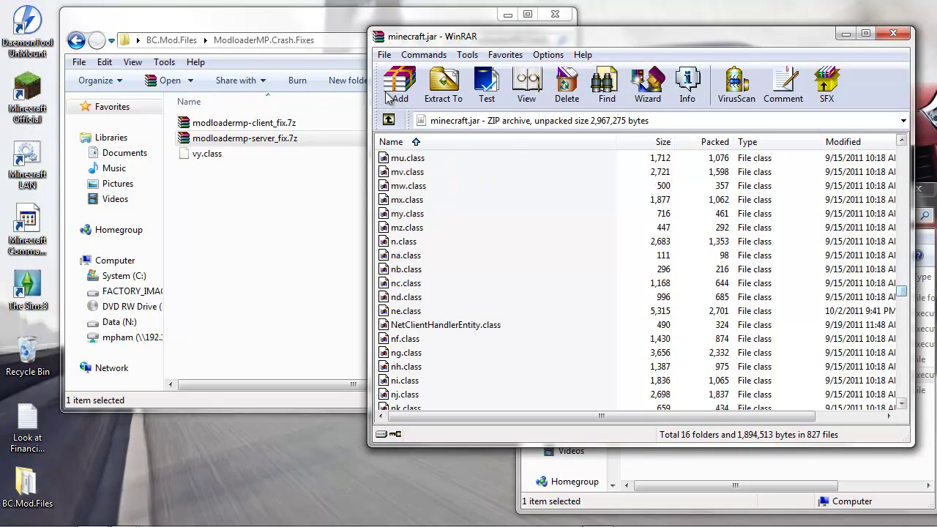
{"action": "left_click", "coordinate": [326, 22]}
{"action": "left_click", "coordinate": [245, 212]}
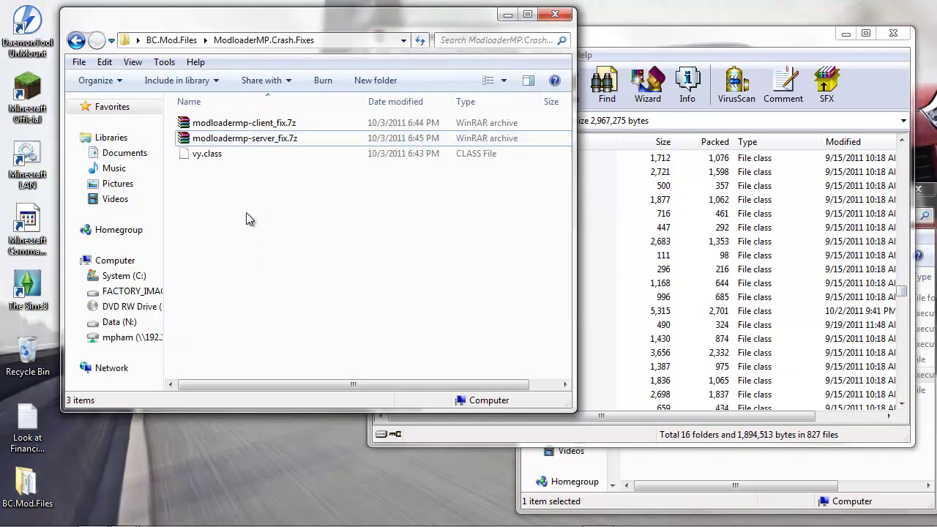
- Add Packet230ModLoader.class from modloadermp-client_fix.7z to minecraft.jar and close the fix archive
{"action": "left_click", "coordinate": [270, 130]}
{"action": "double_click", "coordinate": [273, 132]}
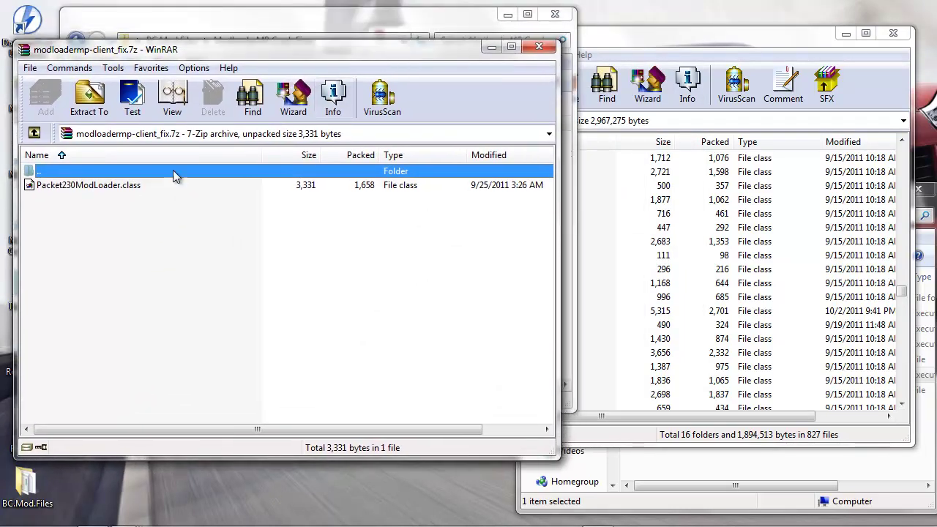
{"action": "left_click_drag", "start_coordinate": [113, 191], "coordinate": [792, 391]}
{"action": "left_click", "coordinate": [638, 363]}
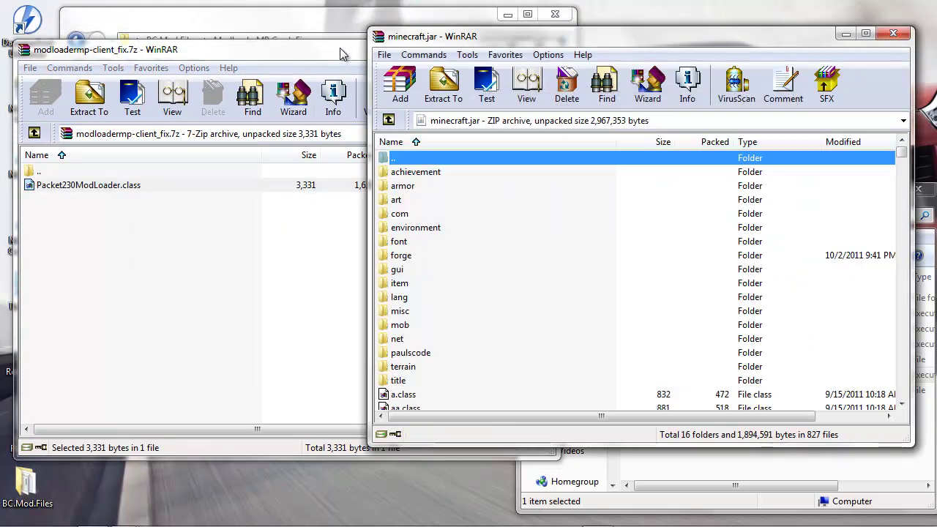
{"action": "left_click", "coordinate": [432, 44]}
{"action": "left_click", "coordinate": [539, 47]}
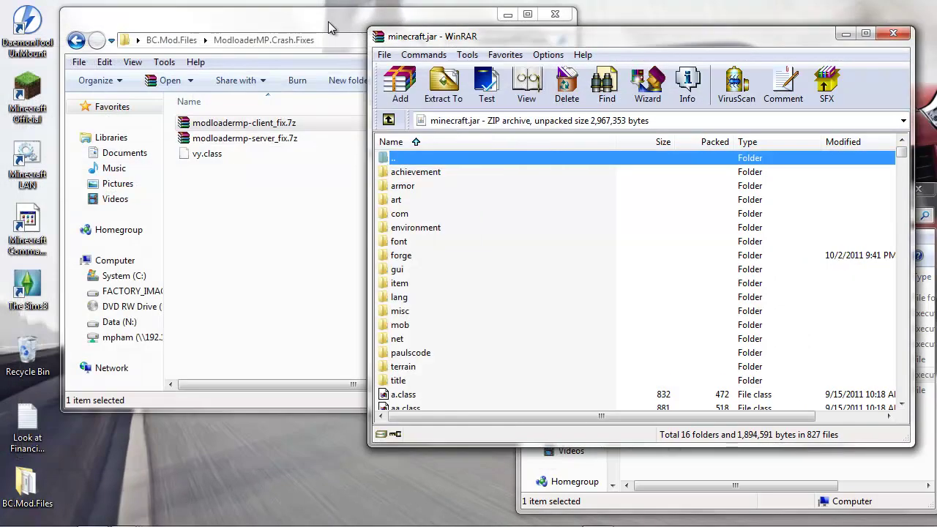
- Add vy.class from the ModloaderMP.Crash.Fixes folder to minecraft.jar and close the minecraft.jar archive
{"action": "left_click", "coordinate": [263, 192]}
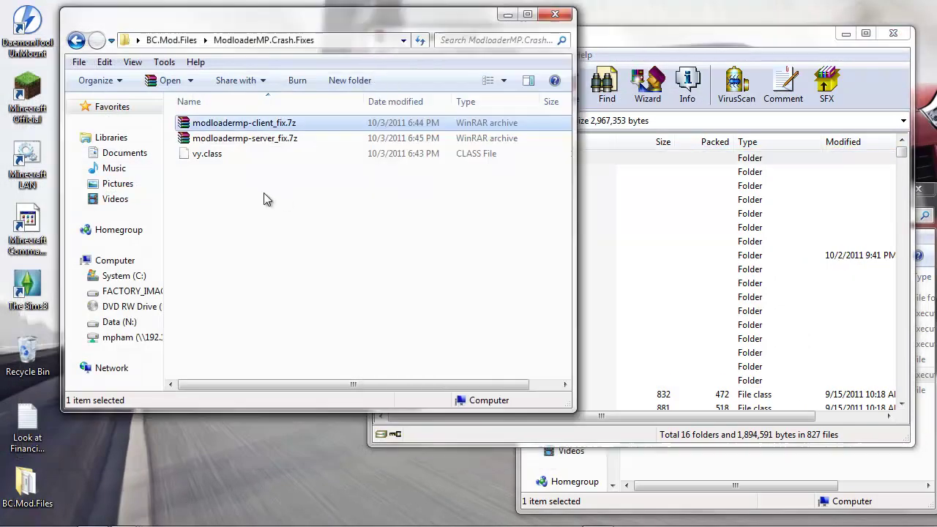
{"action": "left_click", "coordinate": [209, 156]}
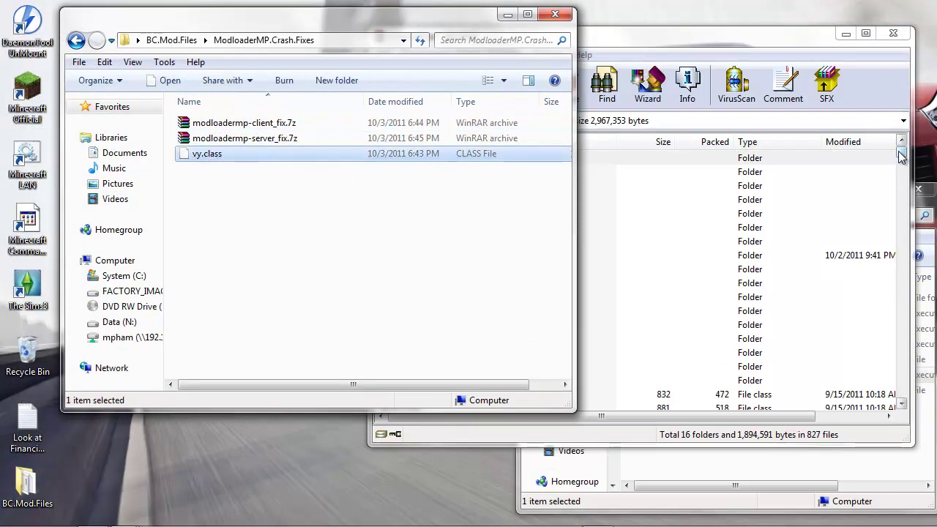
{"action": "left_click_drag", "start_coordinate": [901, 156], "coordinate": [905, 206]}
{"action": "left_click", "coordinate": [349, 16]}
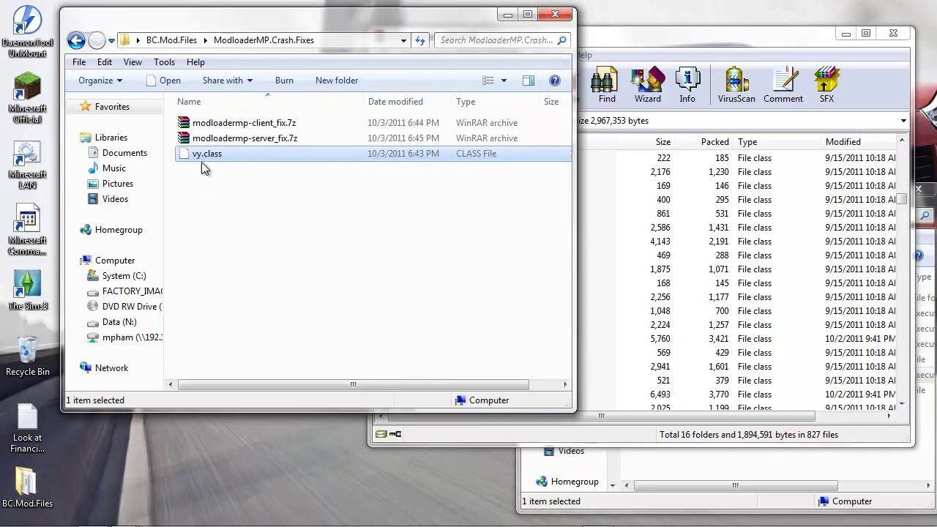
{"action": "left_click", "coordinate": [233, 210]}
{"action": "left_click_drag", "start_coordinate": [203, 161], "coordinate": [808, 389]}
{"action": "left_click", "coordinate": [640, 363]}
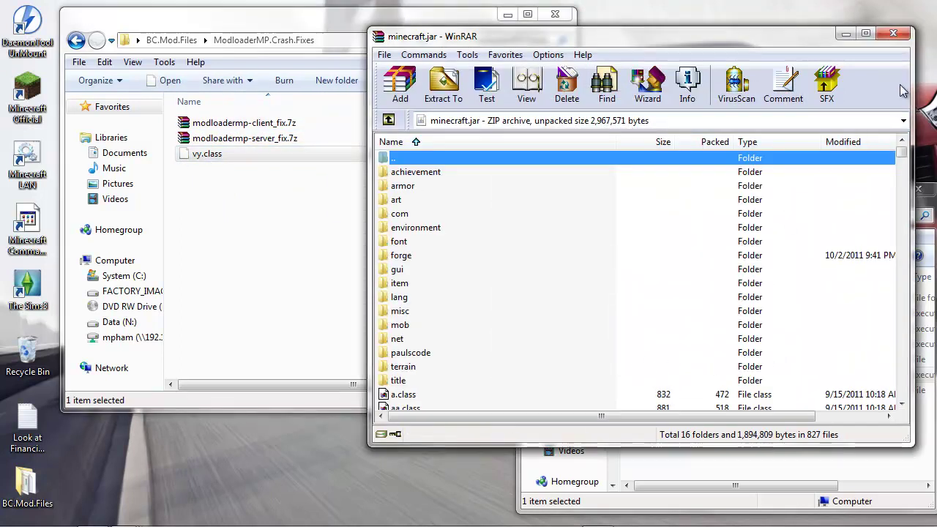
{"action": "left_click", "coordinate": [902, 37]}
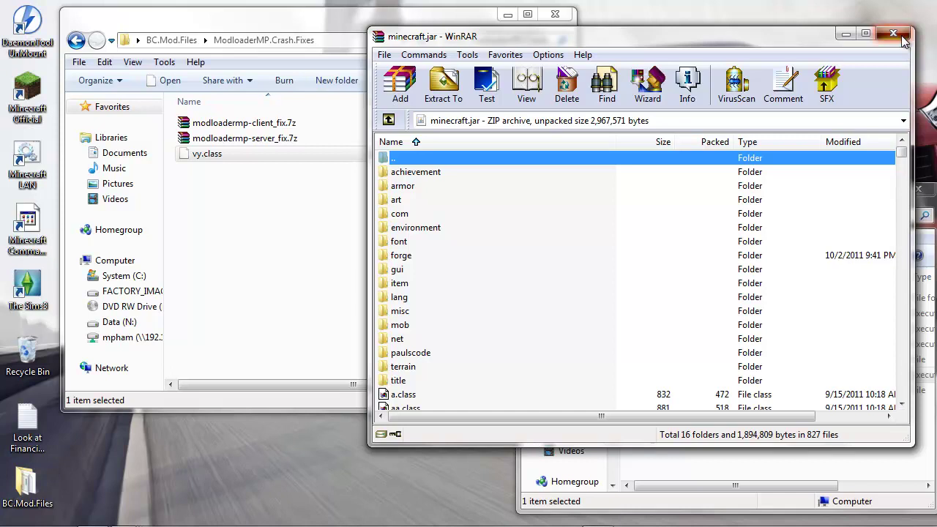
{"action": "left_click", "coordinate": [901, 37]}
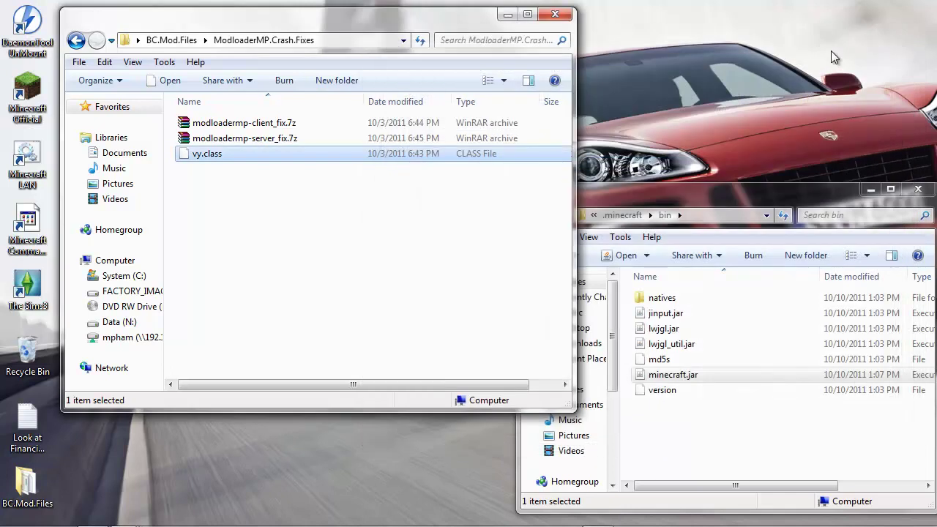
- Open the BuildCraft folder in BC.Mod.Files and go up from bin to the .minecraft folder in the other window
{"action": "left_click", "coordinate": [742, 196]}
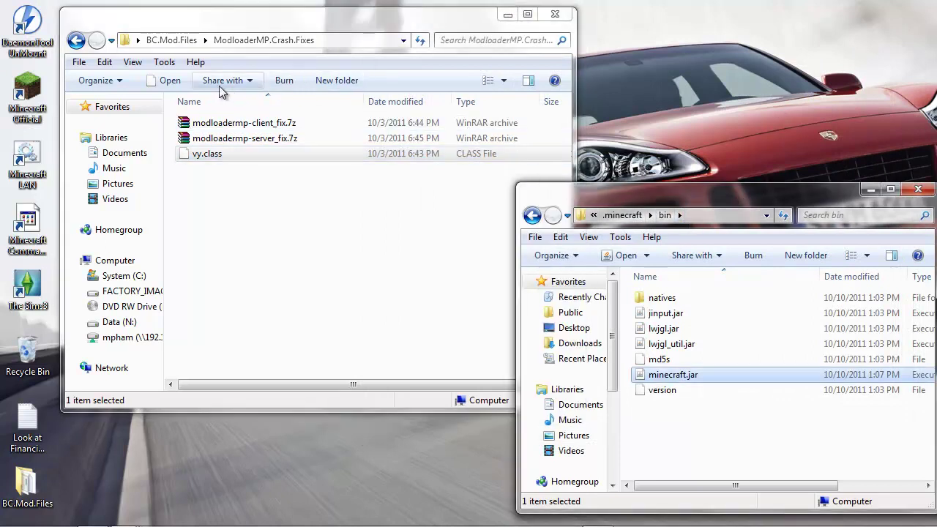
{"action": "left_click", "coordinate": [192, 41]}
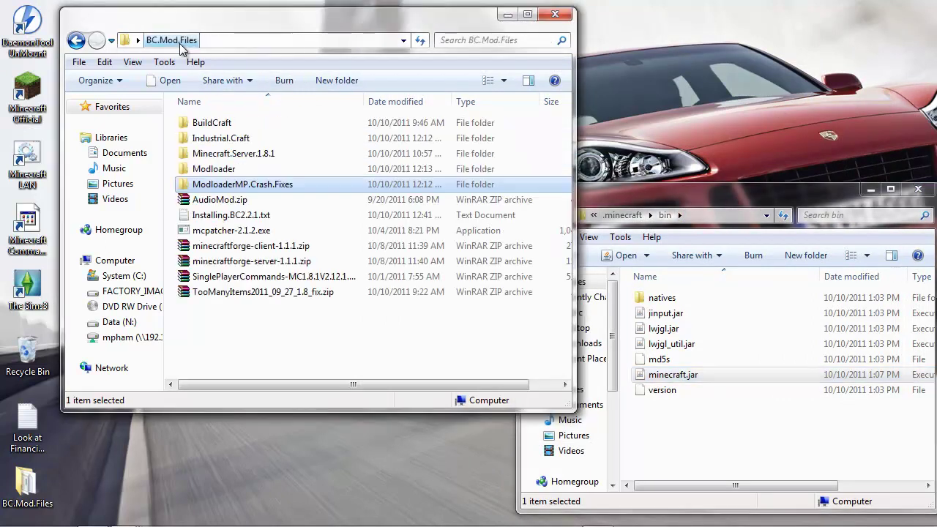
{"action": "double_click", "coordinate": [211, 123]}
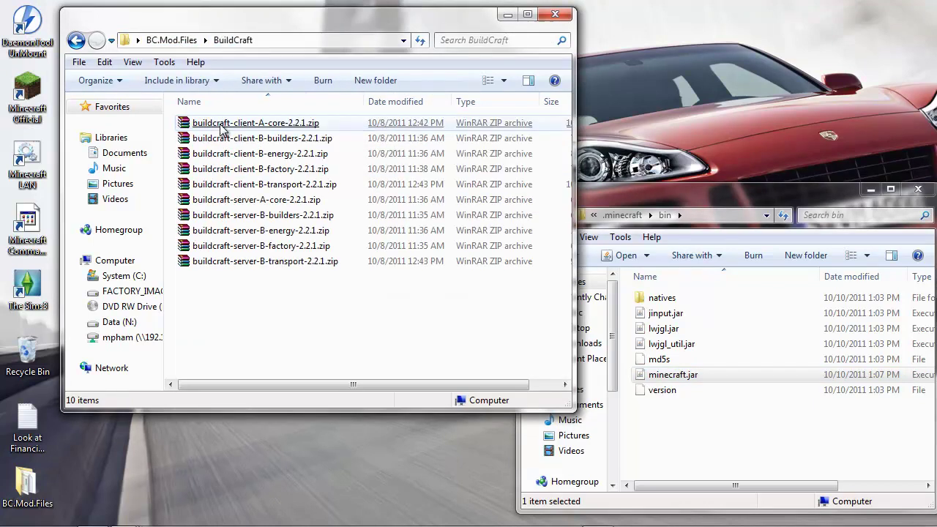
{"action": "left_click", "coordinate": [680, 194]}
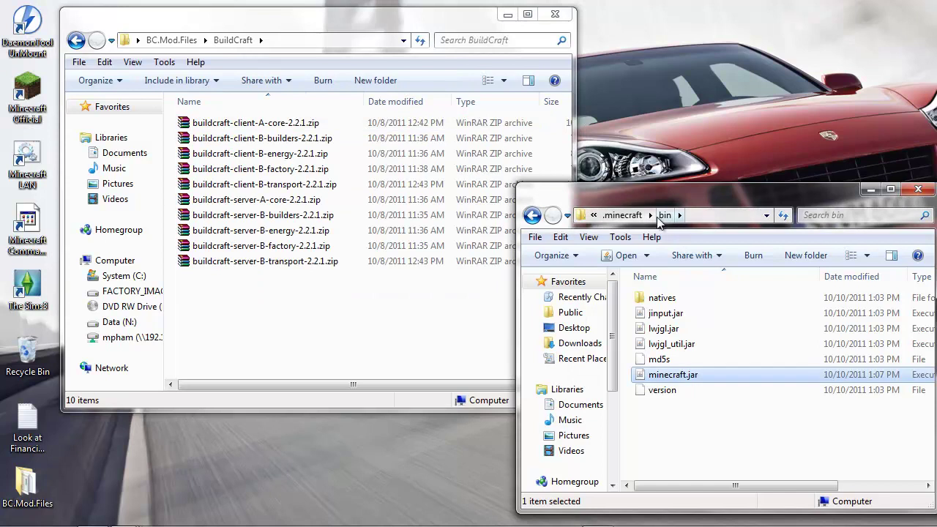
{"action": "left_click", "coordinate": [617, 218]}
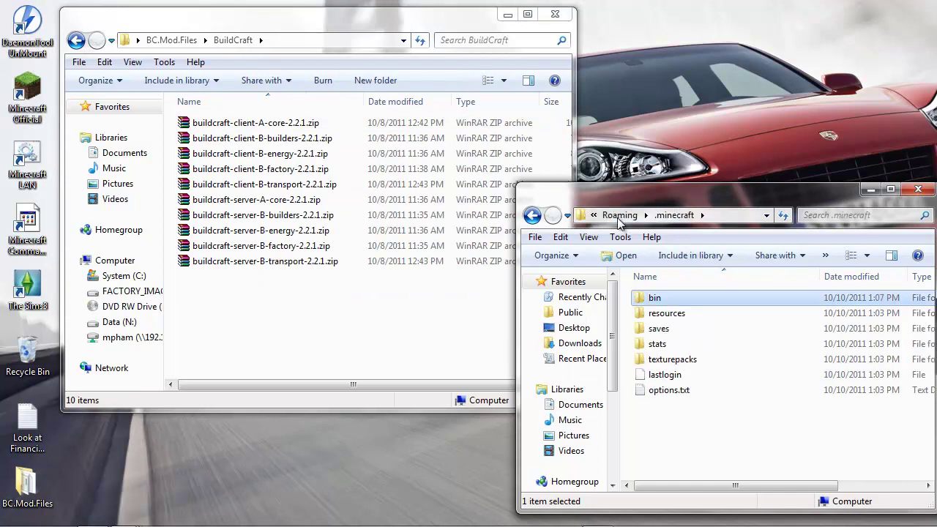
{"action": "left_click", "coordinate": [701, 432]}
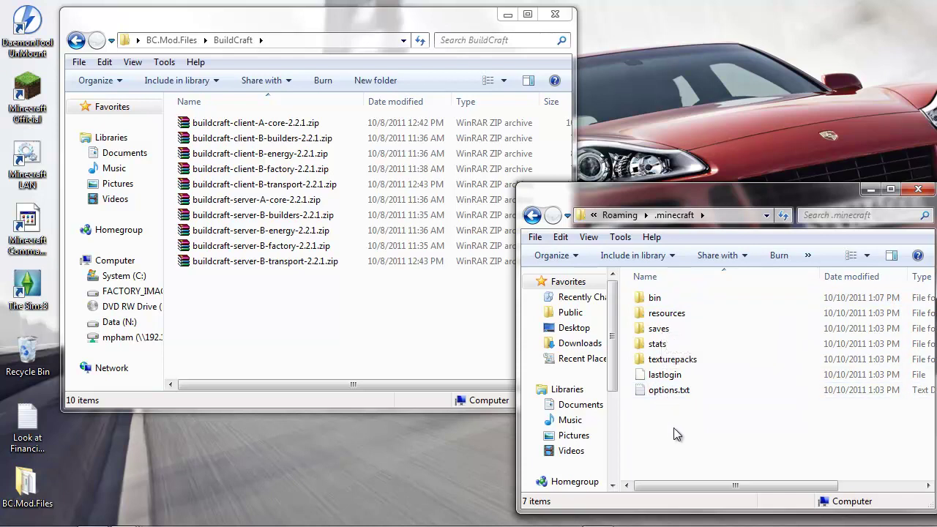
- Run Minecraft once with the saved login so the mods folder is generated in .minecraft, and close the game
{"action": "left_click", "coordinate": [261, 447]}
{"action": "double_click", "coordinate": [29, 99]}
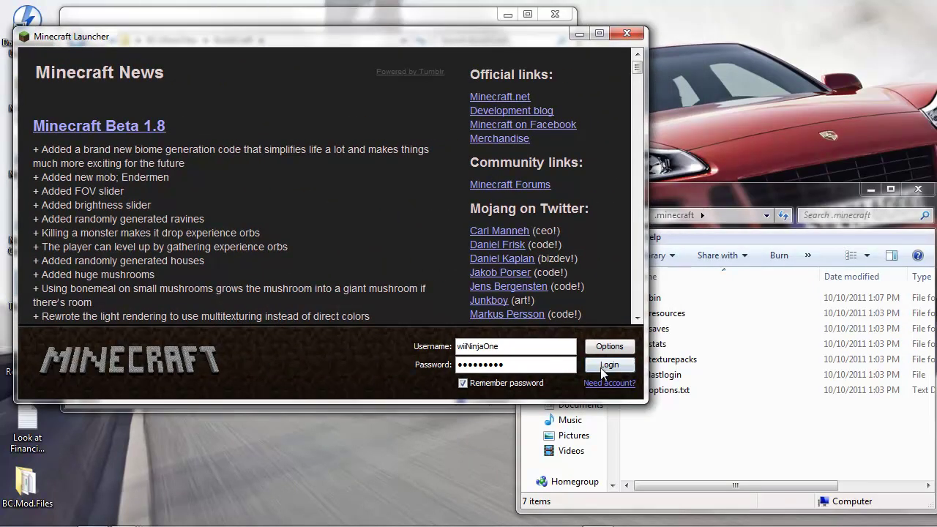
{"action": "left_click", "coordinate": [606, 366]}
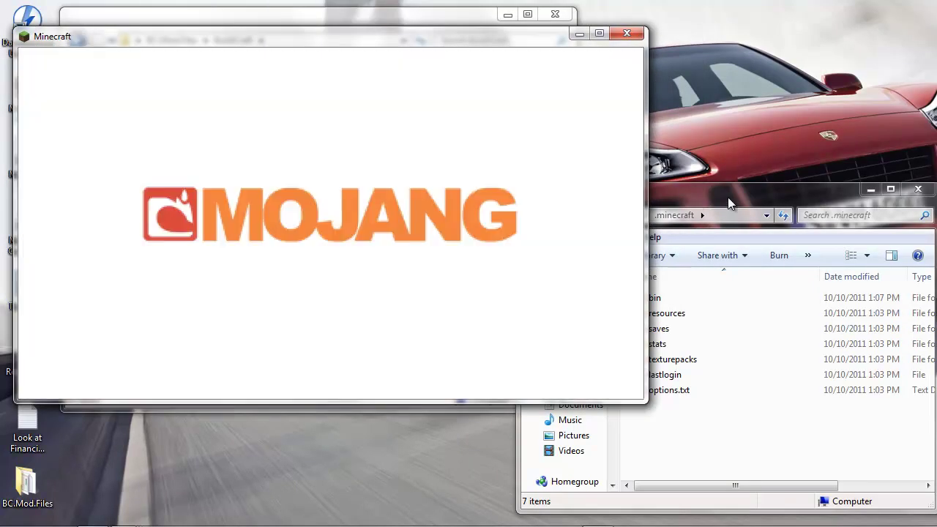
{"action": "left_click", "coordinate": [727, 197]}
{"action": "left_click", "coordinate": [657, 333]}
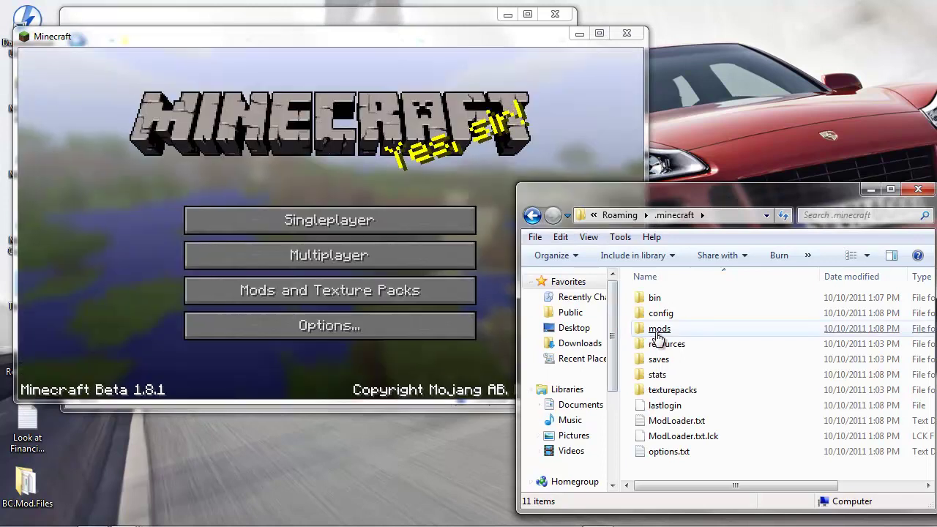
{"action": "left_click", "coordinate": [516, 34]}
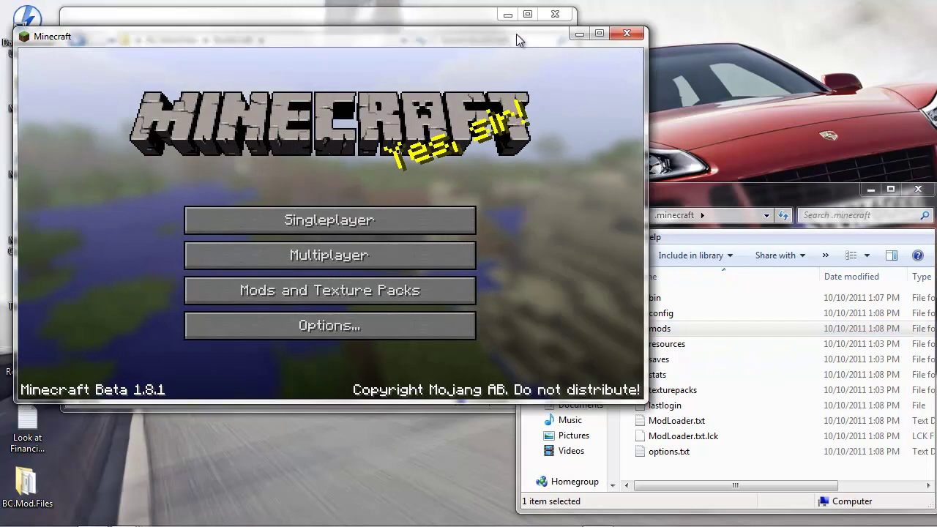
{"action": "left_click", "coordinate": [629, 35]}
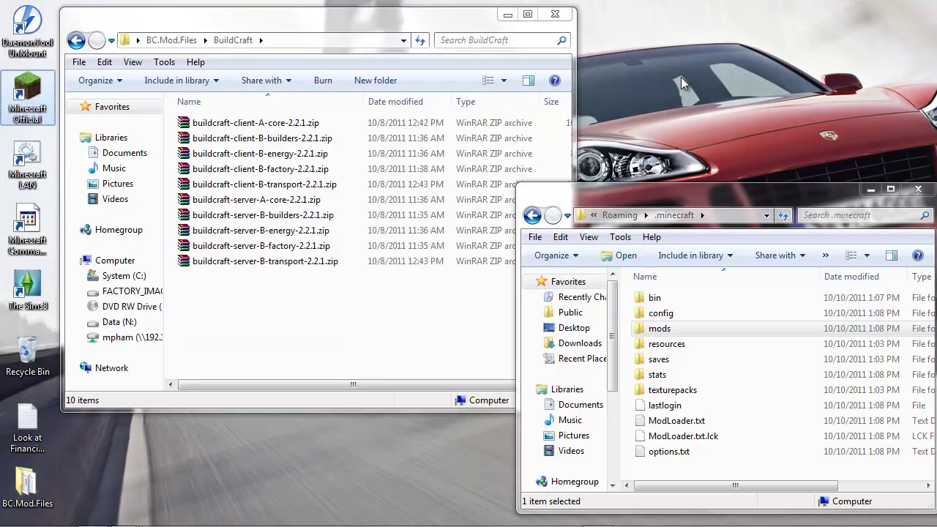
- Copy the five buildcraft-client 2.2.1 zip files from the BuildCraft folder into the .minecraft mods folder
{"action": "double_click", "coordinate": [660, 328]}
{"action": "left_click", "coordinate": [439, 27]}
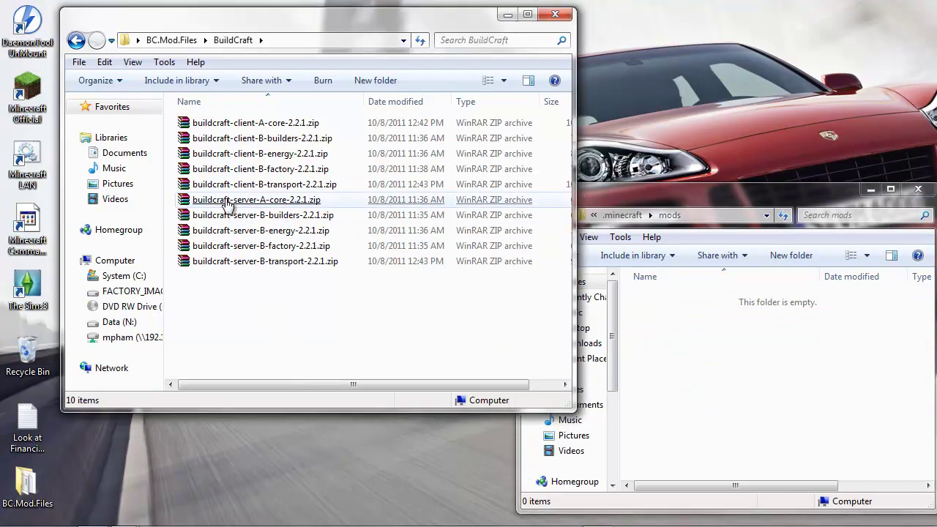
{"action": "left_click", "coordinate": [255, 124]}
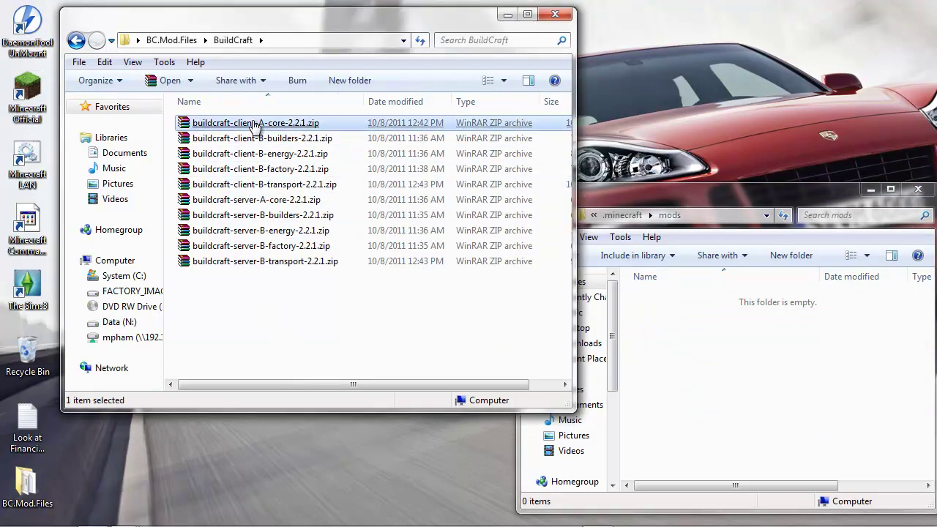
{"action": "left_click", "coordinate": [261, 185], "text": "shift"}
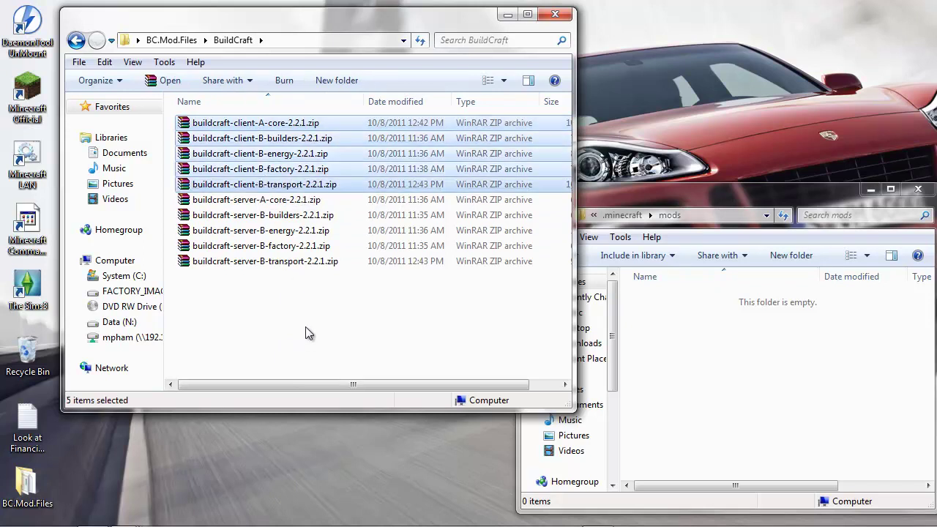
{"action": "left_click_drag", "start_coordinate": [261, 184], "coordinate": [697, 368]}
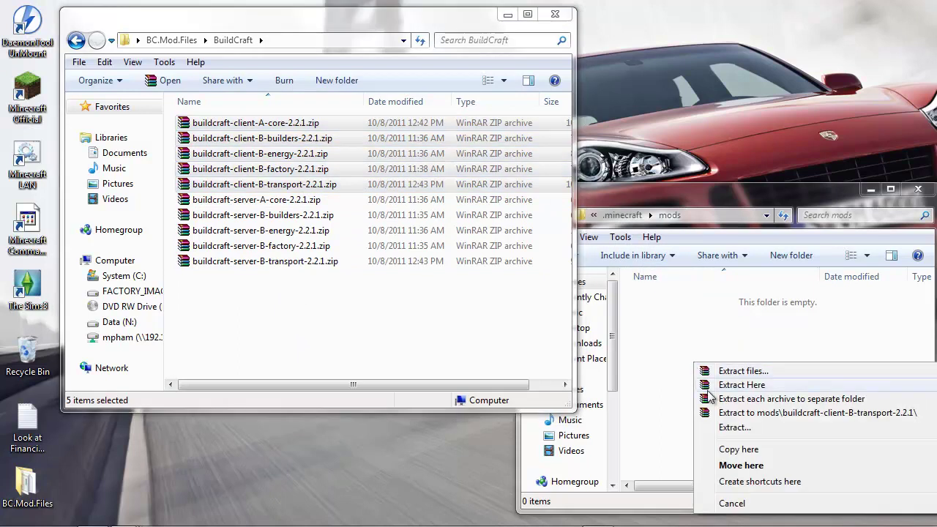
{"action": "left_click", "coordinate": [728, 449]}
{"action": "left_click", "coordinate": [727, 447]}
{"action": "left_click", "coordinate": [736, 91]}
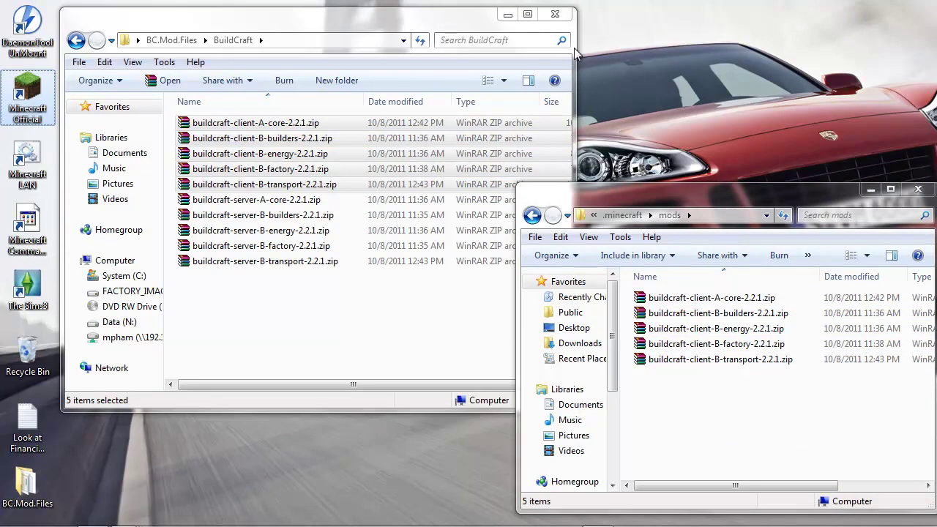
- Launch Minecraft again with the saved login and enlarge the game window
{"action": "double_click", "coordinate": [33, 97]}
{"action": "left_click_drag", "start_coordinate": [507, 7], "coordinate": [164, 9]}
{"action": "left_click", "coordinate": [629, 328]}
{"action": "left_click_drag", "start_coordinate": [672, 366], "coordinate": [858, 491]}
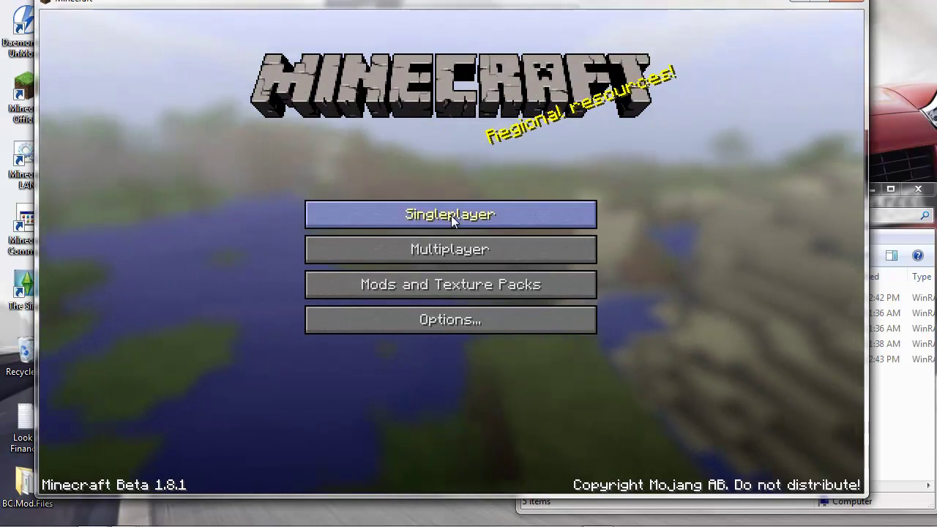
- Create a singleplayer survival world named New World to test the mods, save and quit to title, and close the game
{"action": "left_click", "coordinate": [452, 218]}
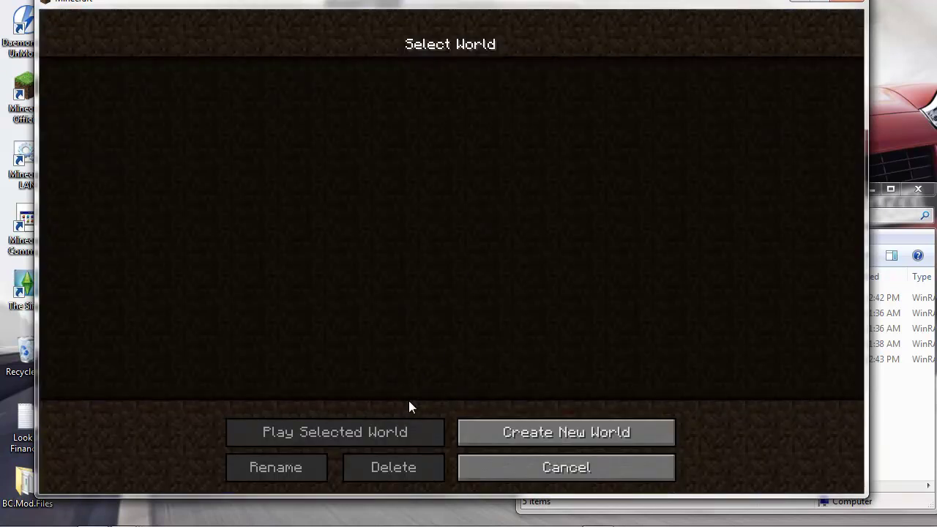
{"action": "left_click", "coordinate": [546, 432]}
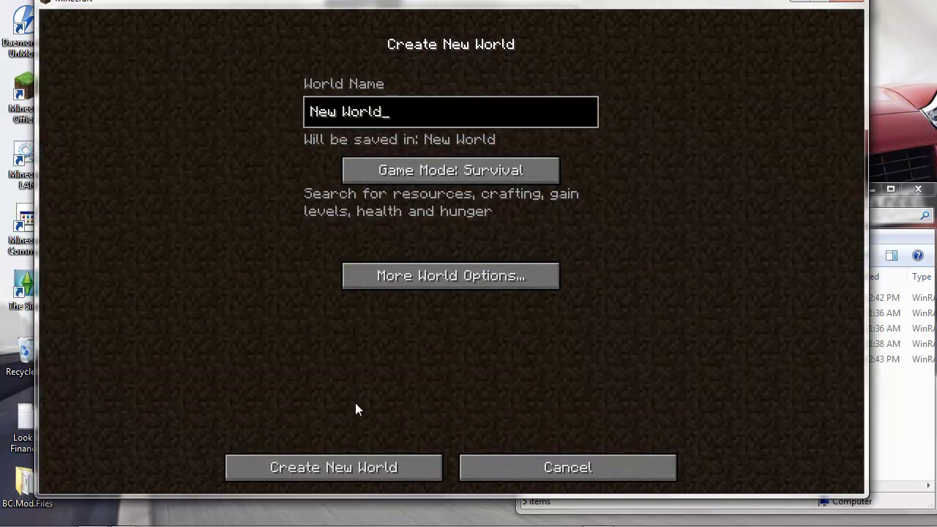
{"action": "left_click", "coordinate": [339, 472]}
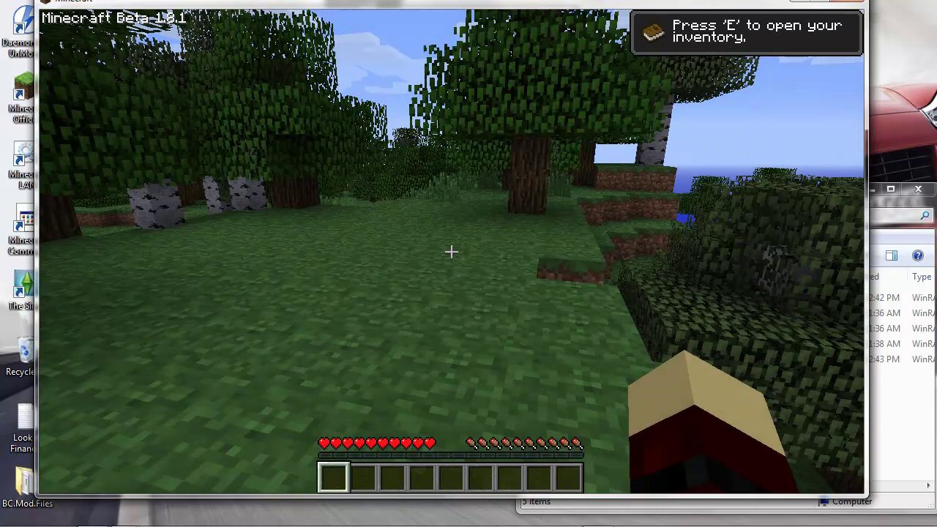
{"action": "key", "text": "Escape"}
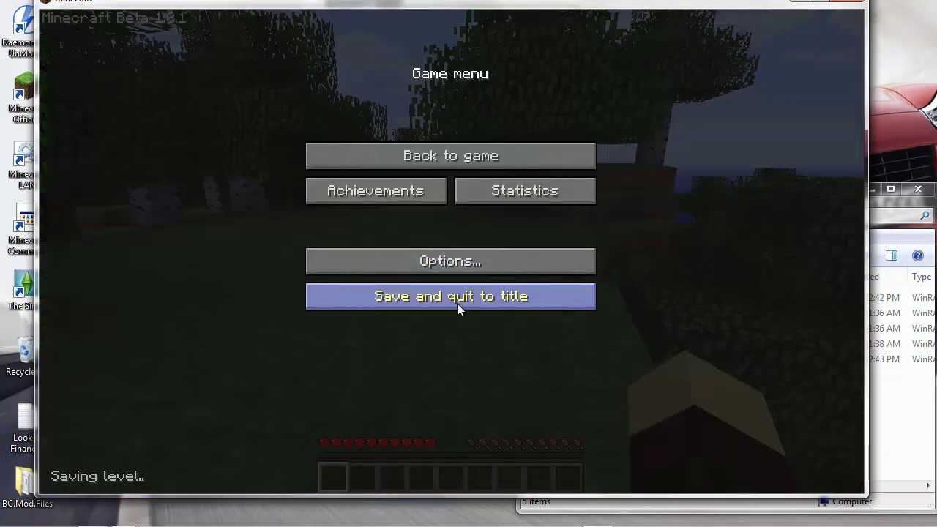
{"action": "left_click", "coordinate": [457, 300]}
{"action": "left_click", "coordinate": [851, 6]}
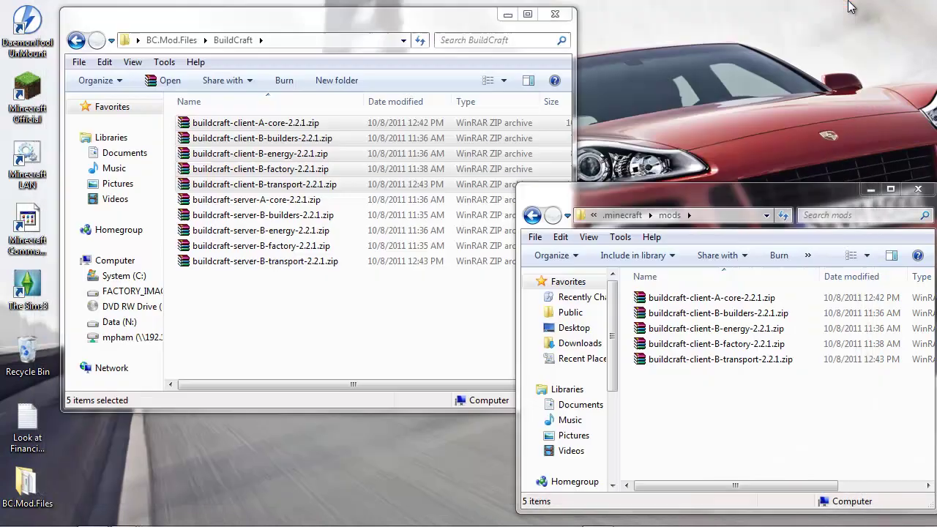
- Return to the .minecraft bin folder, select minecraft.jar, and go back up to BC.Mod.Files in the other window
{"action": "left_click", "coordinate": [679, 433]}
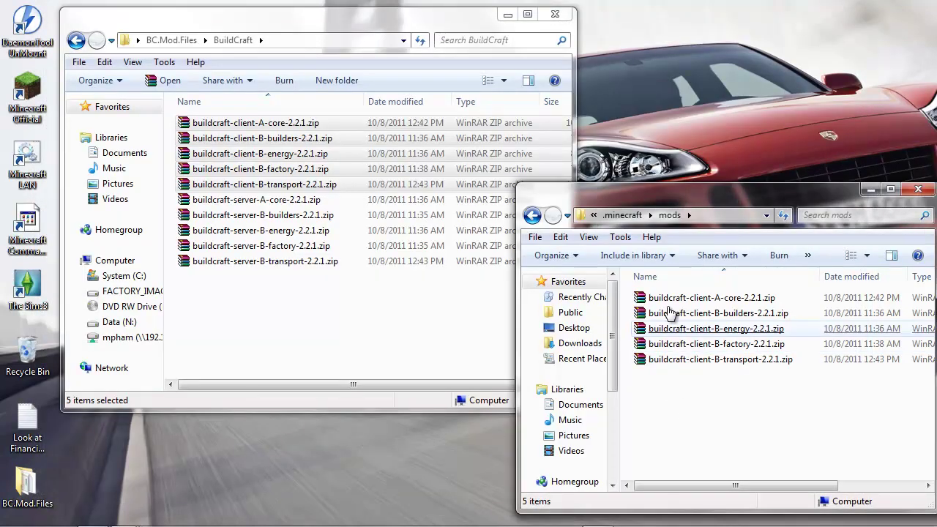
{"action": "left_click", "coordinate": [621, 215]}
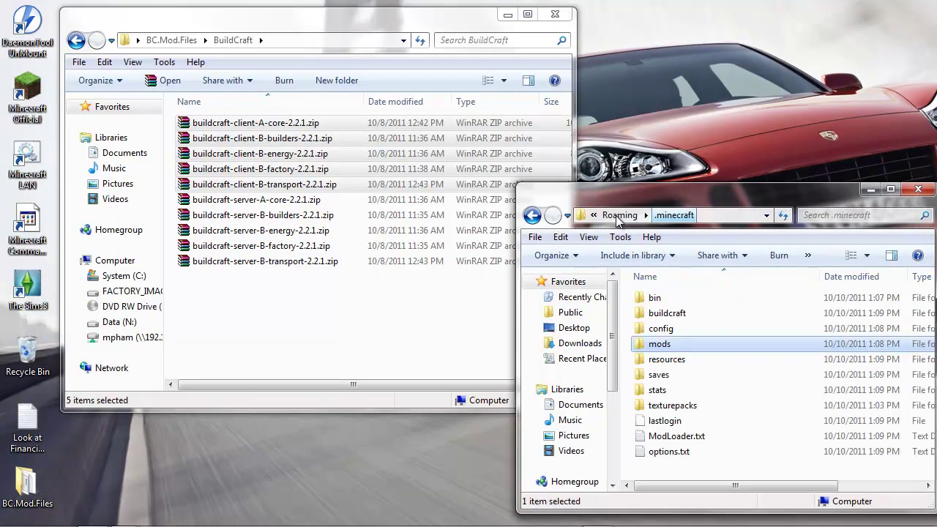
{"action": "double_click", "coordinate": [656, 298]}
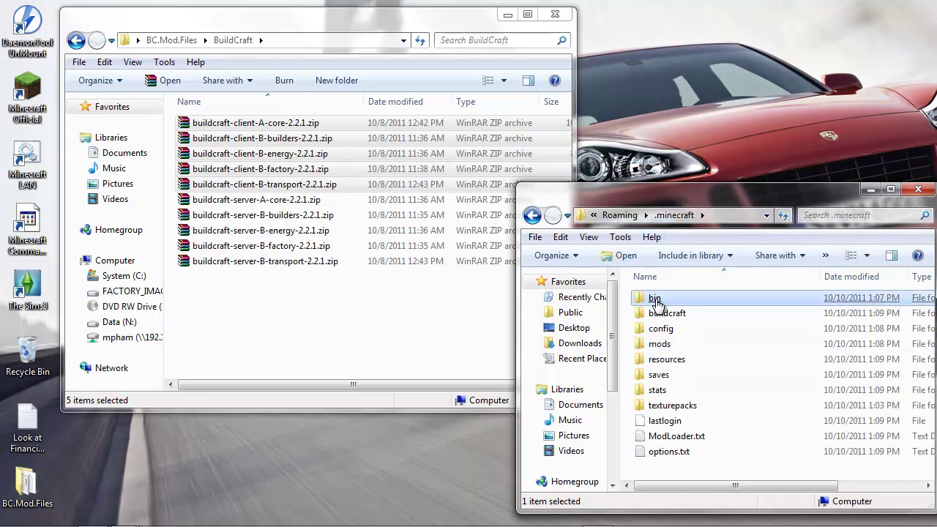
{"action": "left_click", "coordinate": [669, 376]}
{"action": "left_click", "coordinate": [171, 40]}
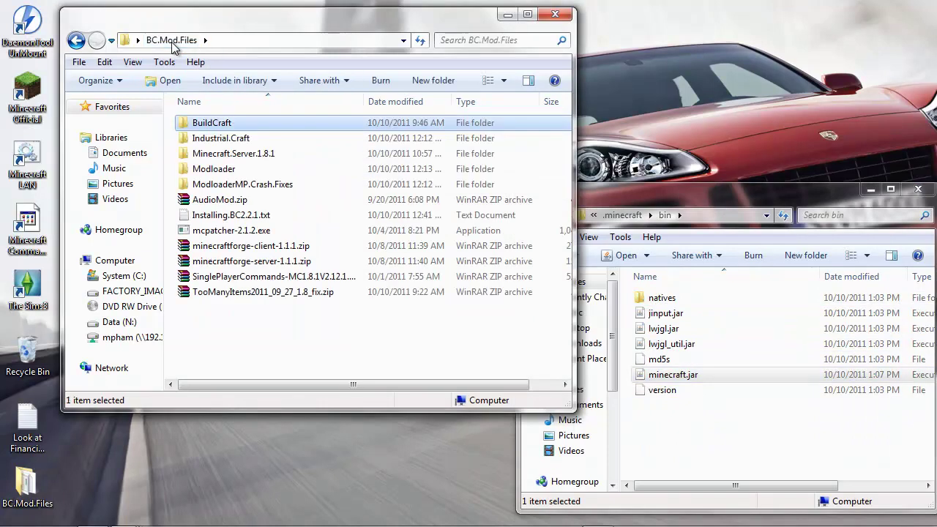
- Make a backup copy of minecraft.jar in the .minecraft bin folder
{"action": "left_click", "coordinate": [244, 361]}
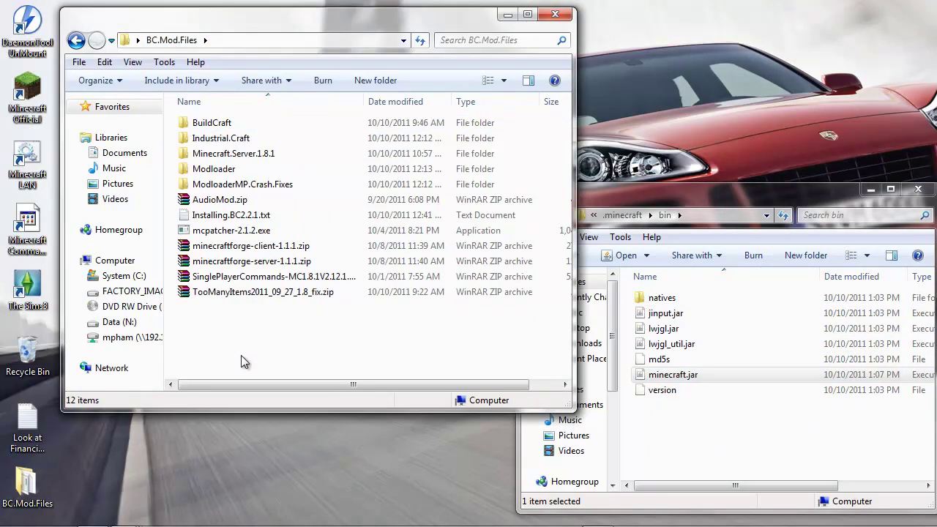
{"action": "left_click", "coordinate": [224, 293]}
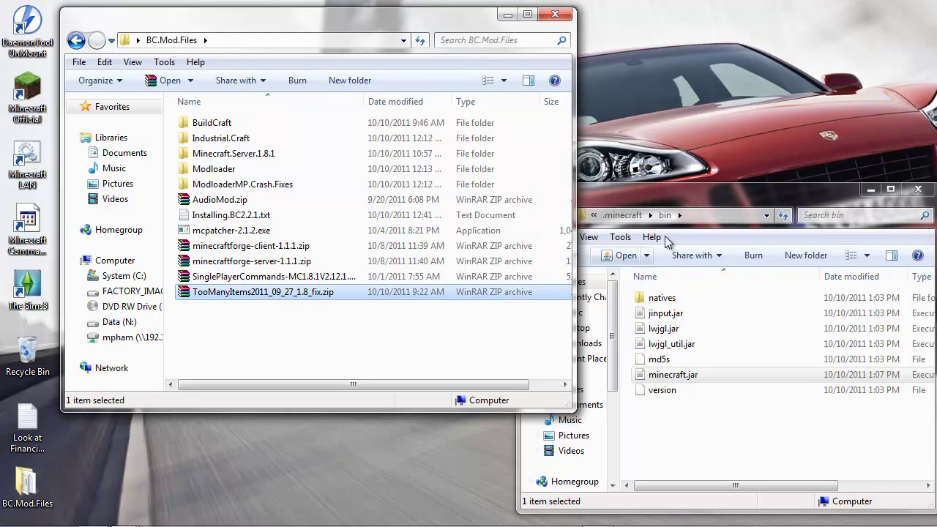
{"action": "left_click", "coordinate": [720, 432]}
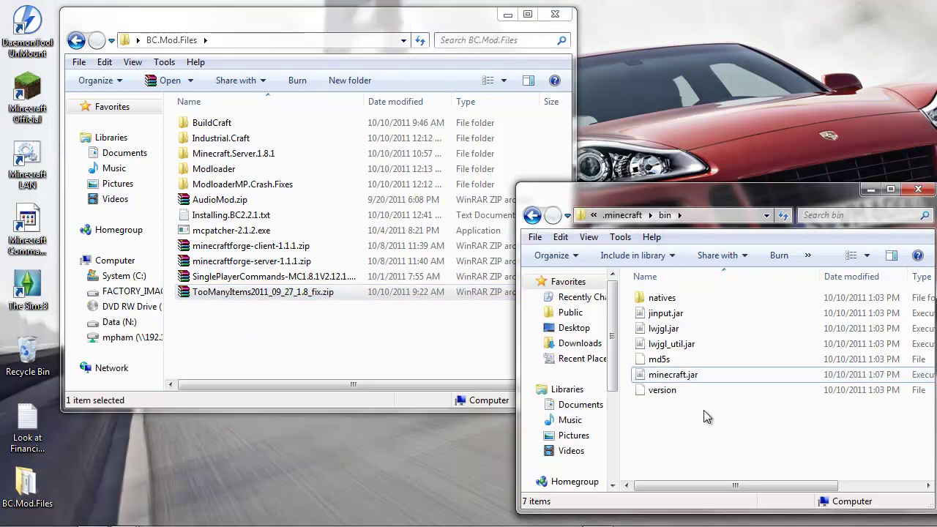
{"action": "left_click", "coordinate": [673, 376]}
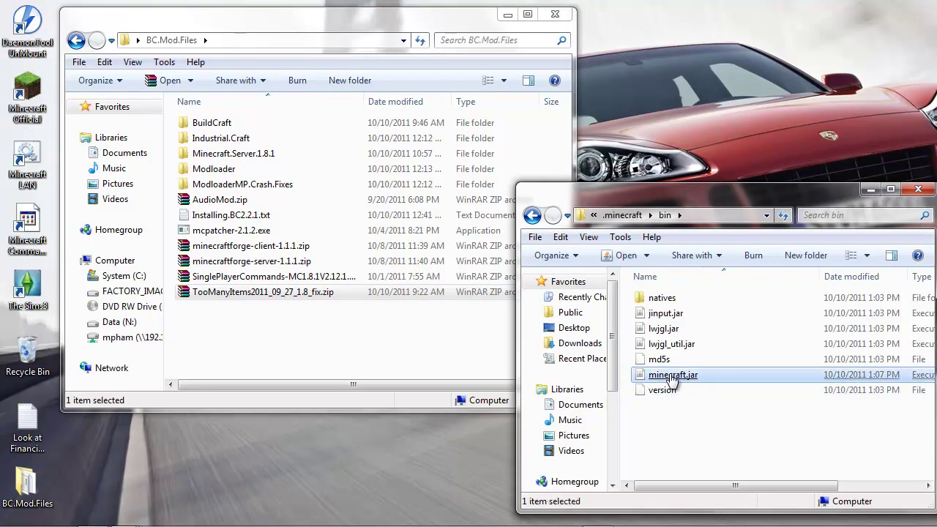
{"action": "left_click_drag", "start_coordinate": [672, 377], "coordinate": [694, 439]}
{"action": "left_click", "coordinate": [736, 369]}
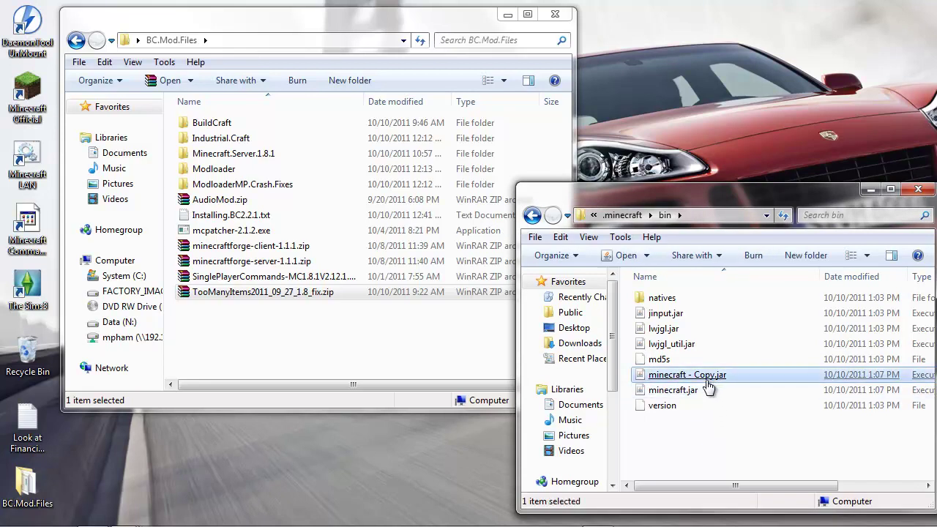
- Open minecraft.jar in WinRAR, open TooManyItems2011_09_27_1.8_fix.zip as well, and arrange the two archives side by side
{"action": "left_click", "coordinate": [683, 393]}
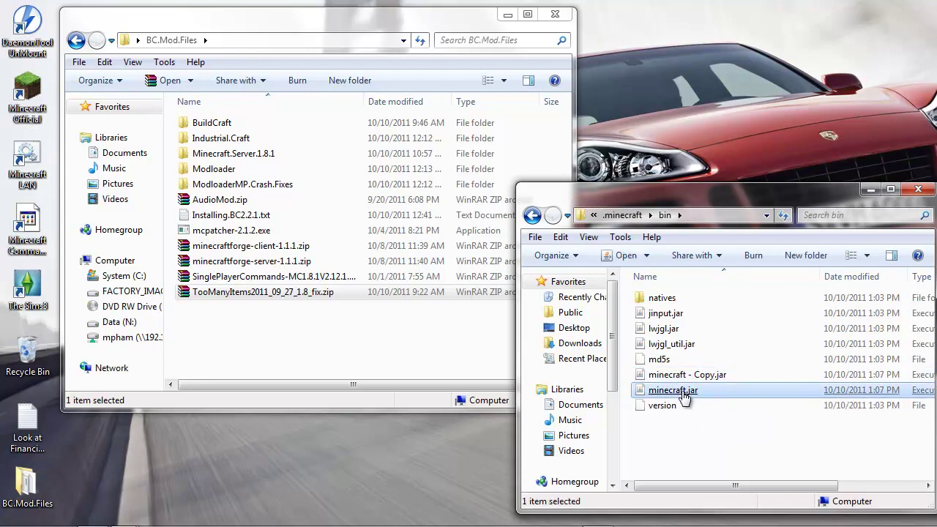
{"action": "right_click", "coordinate": [682, 394]}
{"action": "mouse_move", "coordinate": [507, 109]}
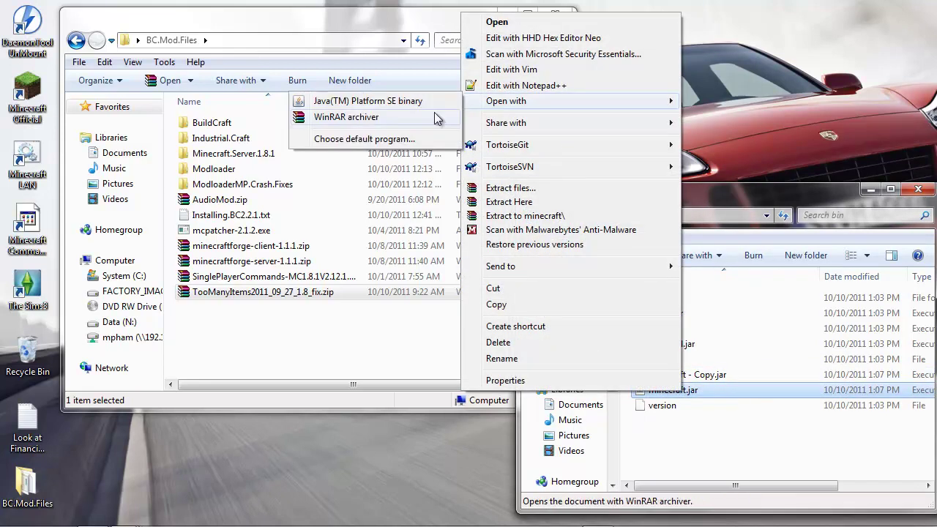
{"action": "left_click", "coordinate": [374, 118]}
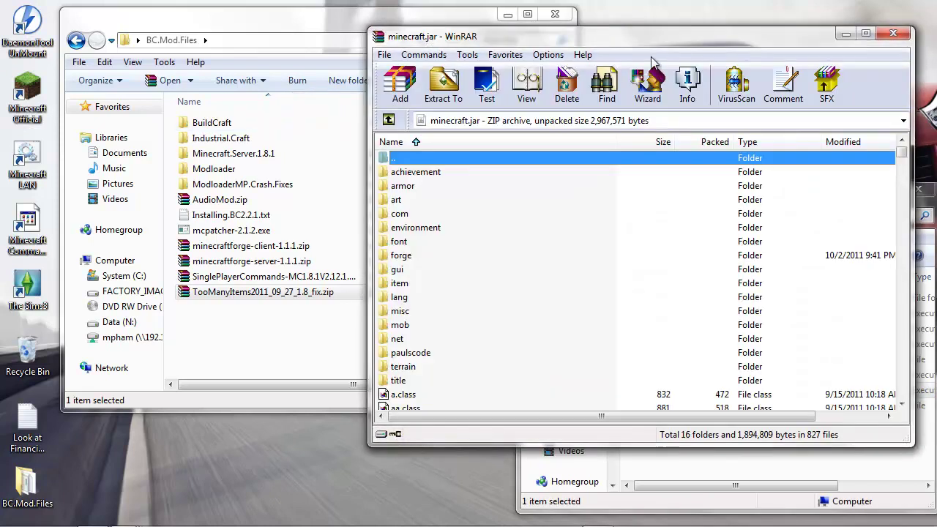
{"action": "scroll", "coordinate": [904, 276], "scroll_direction": "down", "scroll_amount": 6}
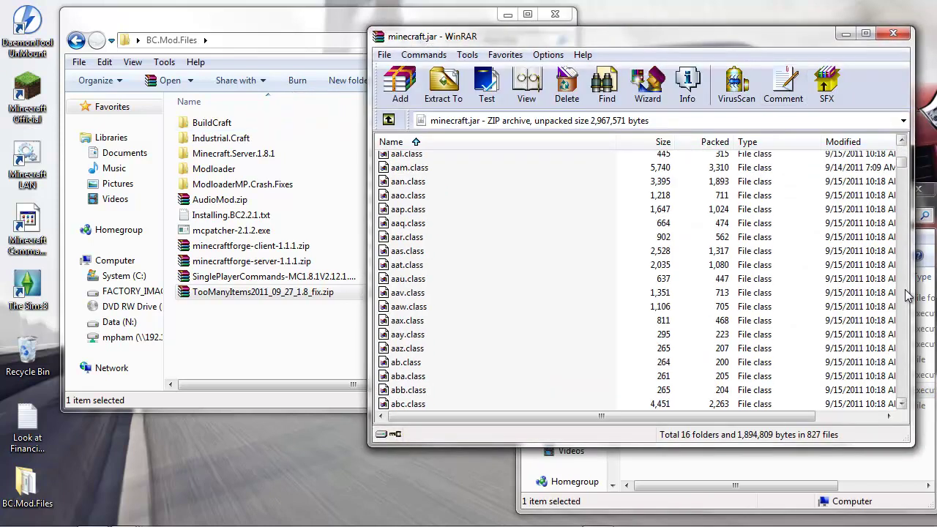
{"action": "left_click", "coordinate": [329, 23]}
{"action": "left_click", "coordinate": [231, 306]}
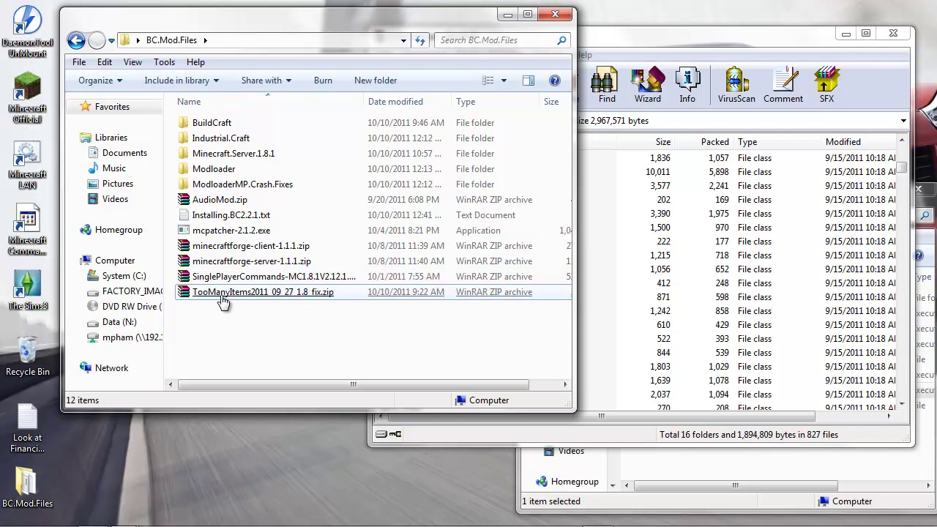
{"action": "double_click", "coordinate": [221, 295]}
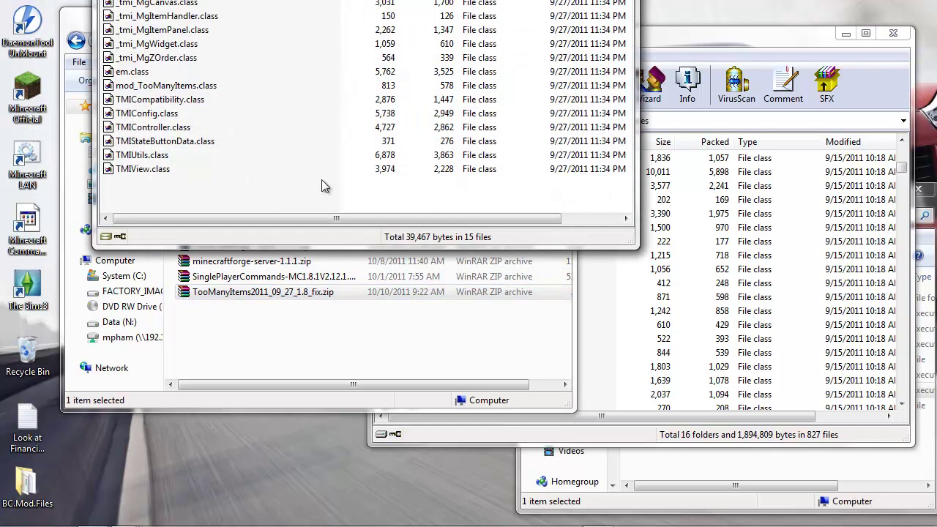
{"action": "left_click_drag", "start_coordinate": [497, 2], "coordinate": [438, 36]}
{"action": "left_click", "coordinate": [662, 40]}
{"action": "left_click_drag", "start_coordinate": [663, 40], "coordinate": [680, 45]}
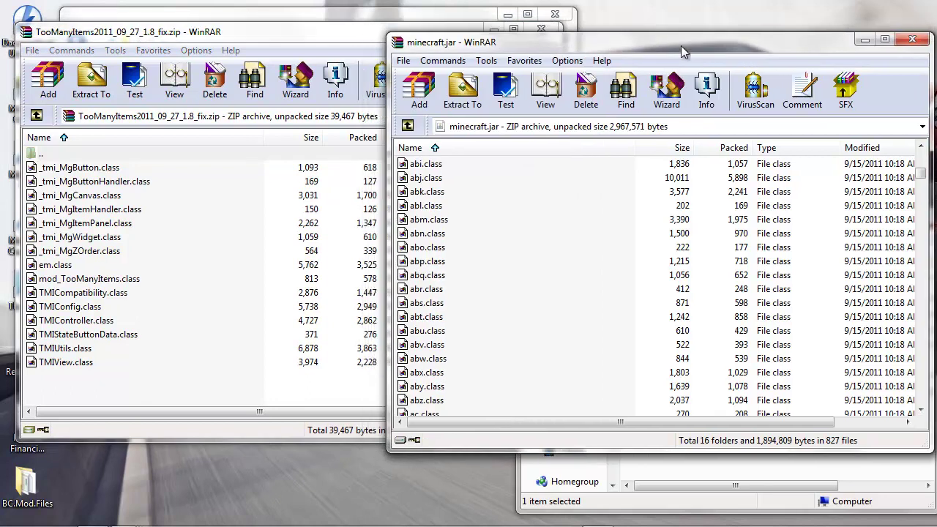
- Add all the class files from the TooManyItems archive to minecraft.jar and close both archives
{"action": "left_click", "coordinate": [322, 39]}
{"action": "left_click", "coordinate": [82, 169]}
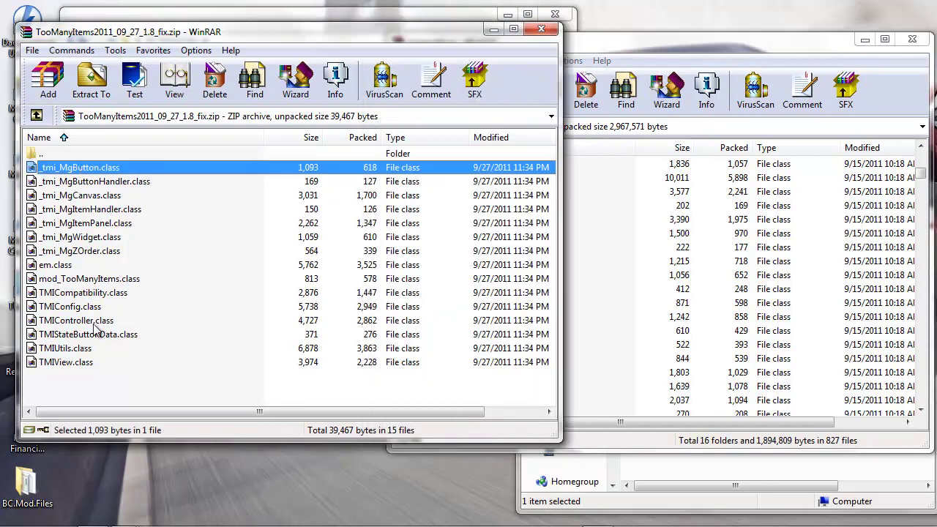
{"action": "left_click", "coordinate": [73, 363], "text": "shift"}
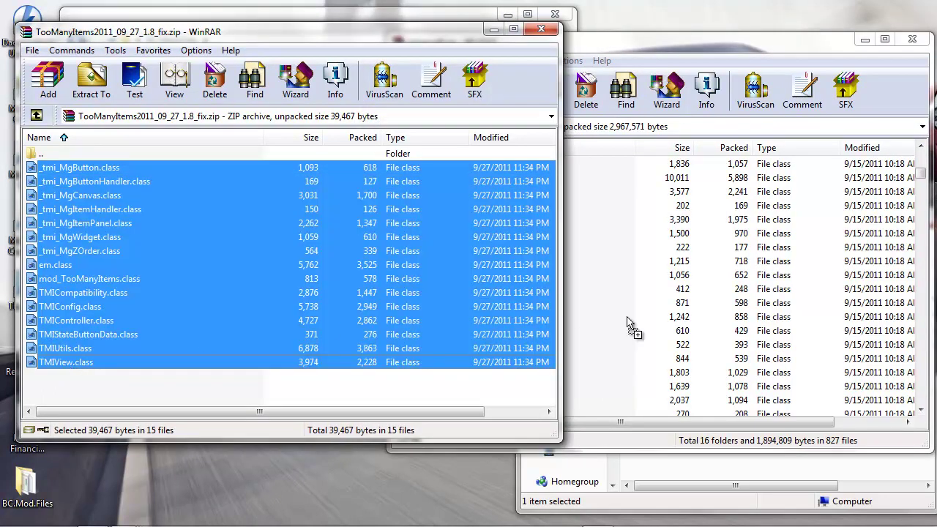
{"action": "left_click_drag", "start_coordinate": [805, 373], "coordinate": [805, 374]}
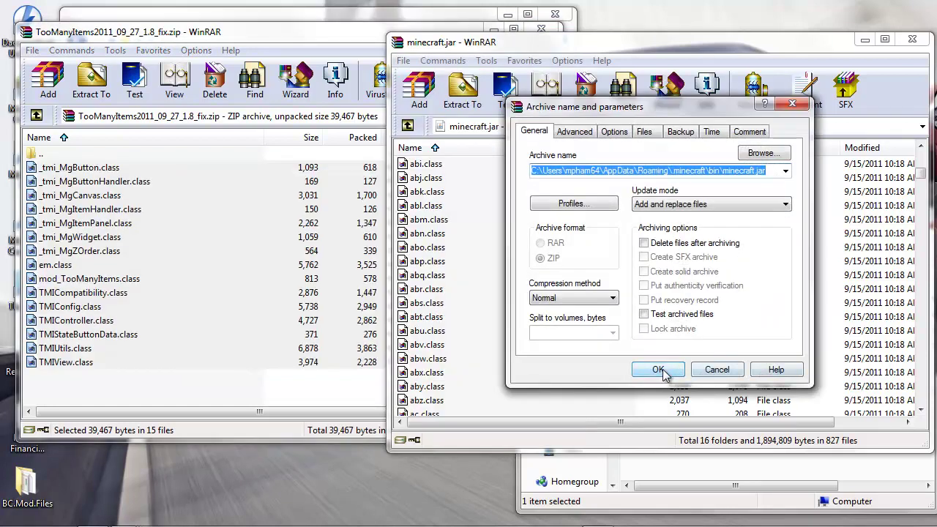
{"action": "left_click", "coordinate": [662, 370]}
{"action": "left_click", "coordinate": [912, 40]}
{"action": "left_click", "coordinate": [561, 30]}
- Launch Minecraft with the saved login and load the singleplayer world New World
{"action": "left_click", "coordinate": [714, 85]}
{"action": "double_click", "coordinate": [35, 96]}
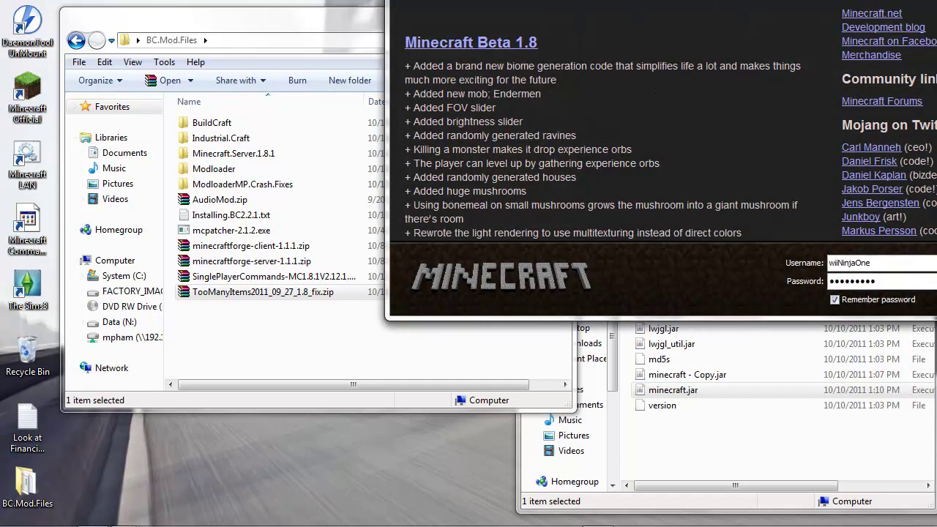
{"action": "left_click_drag", "start_coordinate": [627, 3], "coordinate": [246, 0]}
{"action": "left_click", "coordinate": [595, 325]}
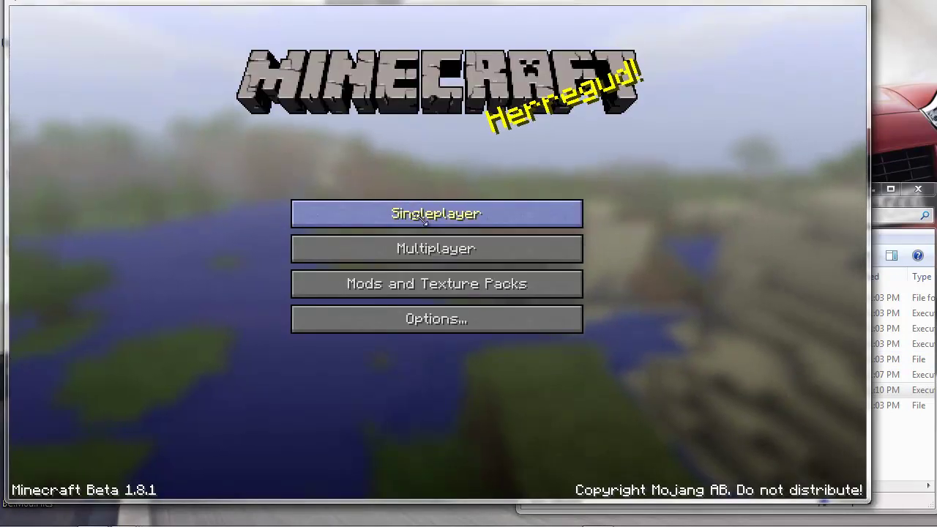
{"action": "left_click", "coordinate": [410, 212]}
{"action": "left_click", "coordinate": [334, 214]}
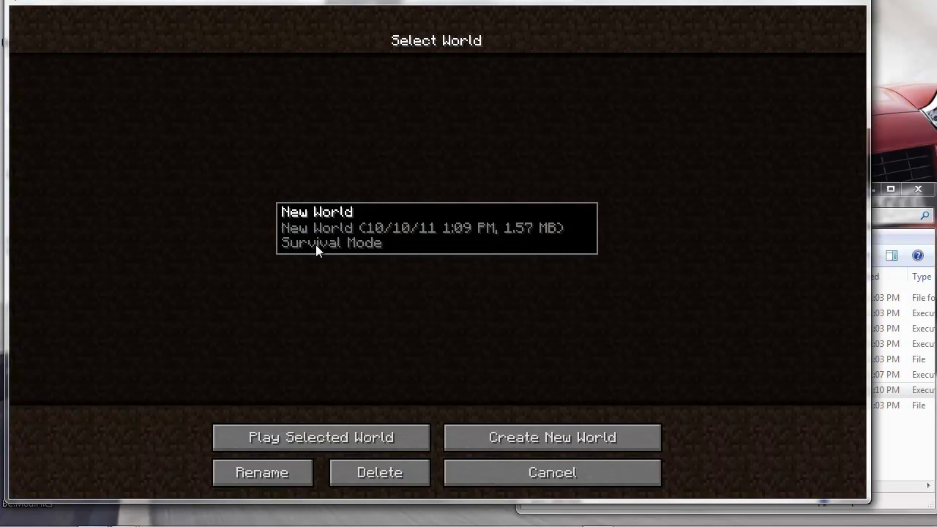
{"action": "left_click", "coordinate": [338, 442]}
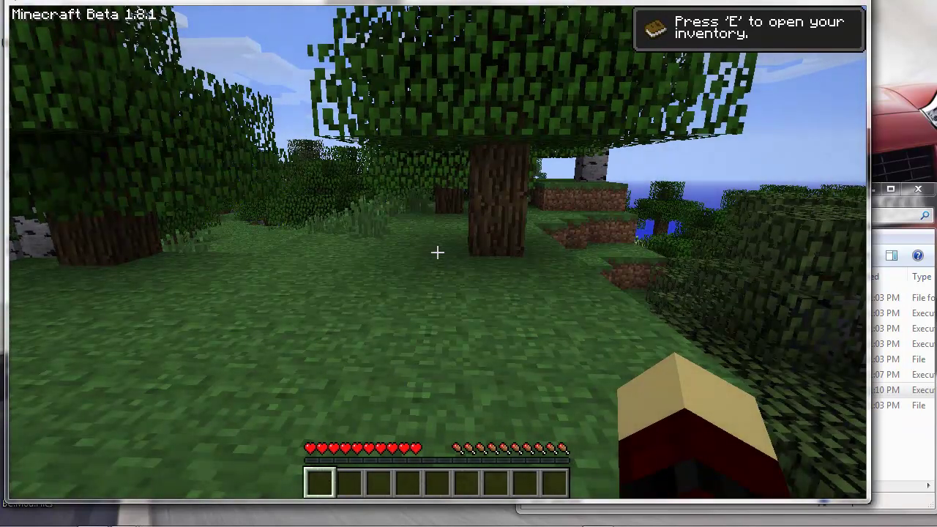
- Add the three BuildCraft engines, a lever, two chests and a stack of 64 grass blocks to the inventory from TooManyItems
{"action": "key", "text": "e"}
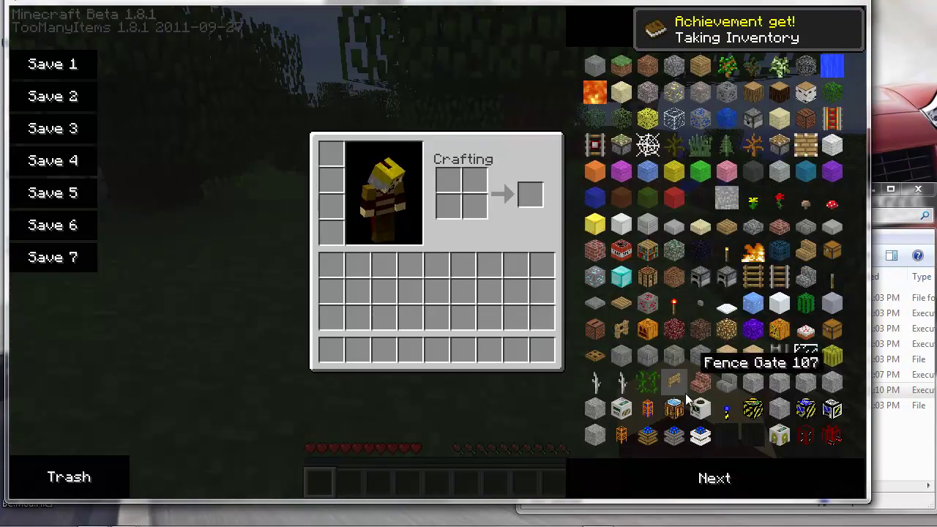
{"action": "left_click", "coordinate": [651, 439]}
{"action": "left_click", "coordinate": [674, 432]}
{"action": "left_click", "coordinate": [700, 433]}
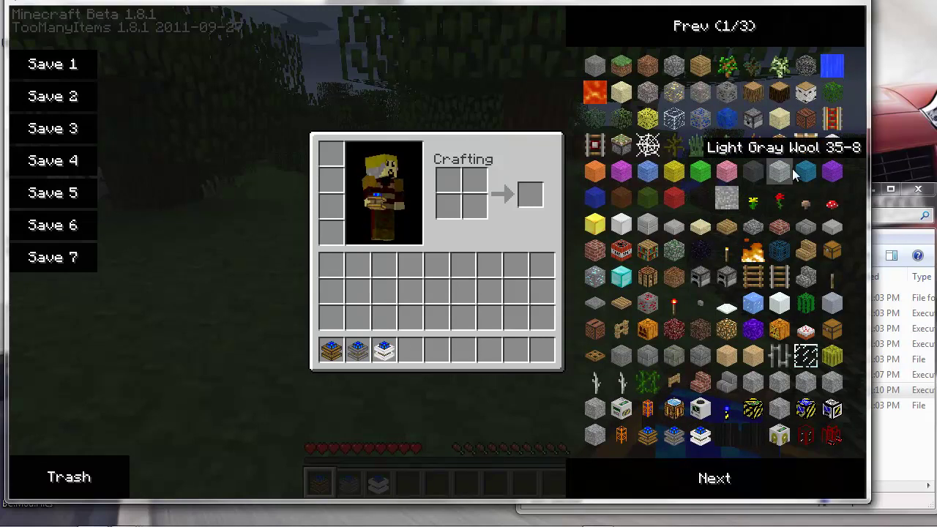
{"action": "left_click", "coordinate": [830, 281]}
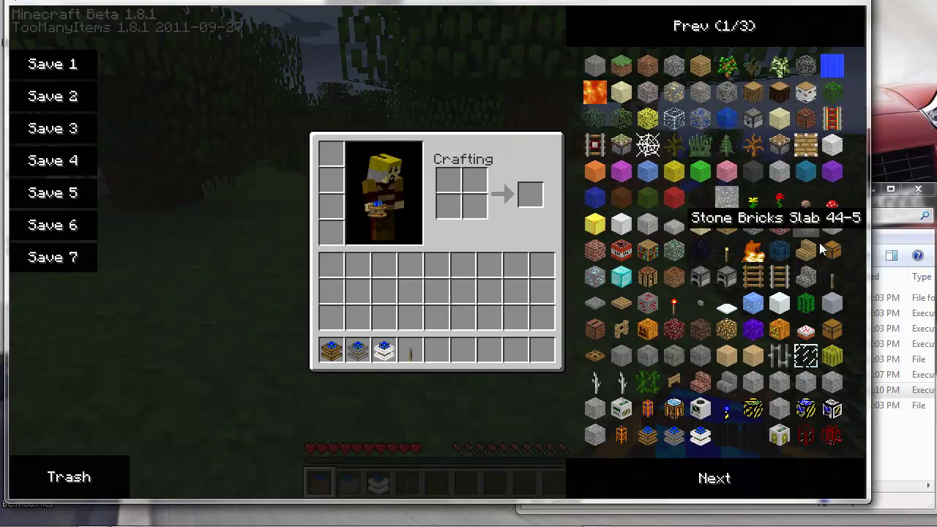
{"action": "left_click", "coordinate": [828, 253]}
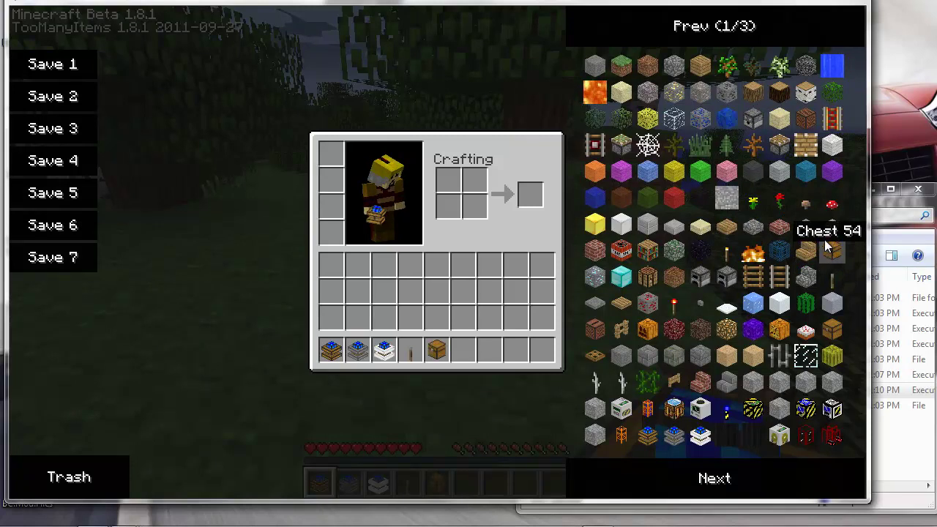
{"action": "left_click", "coordinate": [831, 249]}
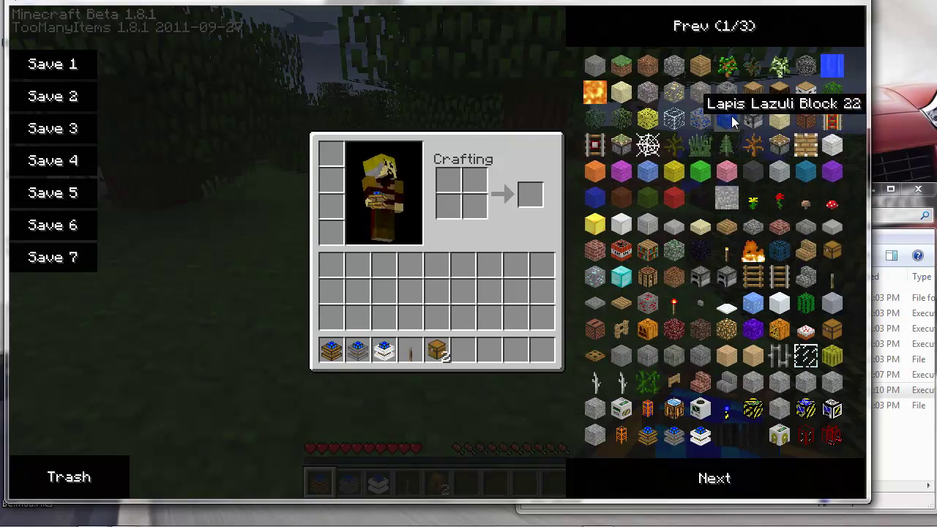
{"action": "left_click", "coordinate": [626, 69]}
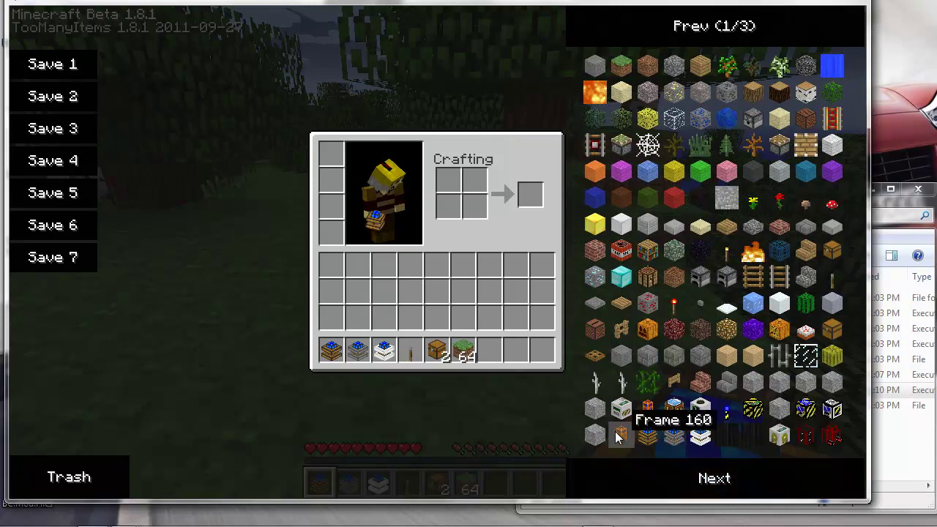
- Add a Wooden Waterproof Pipe from the third TooManyItems page and close the inventory
{"action": "left_click", "coordinate": [722, 483]}
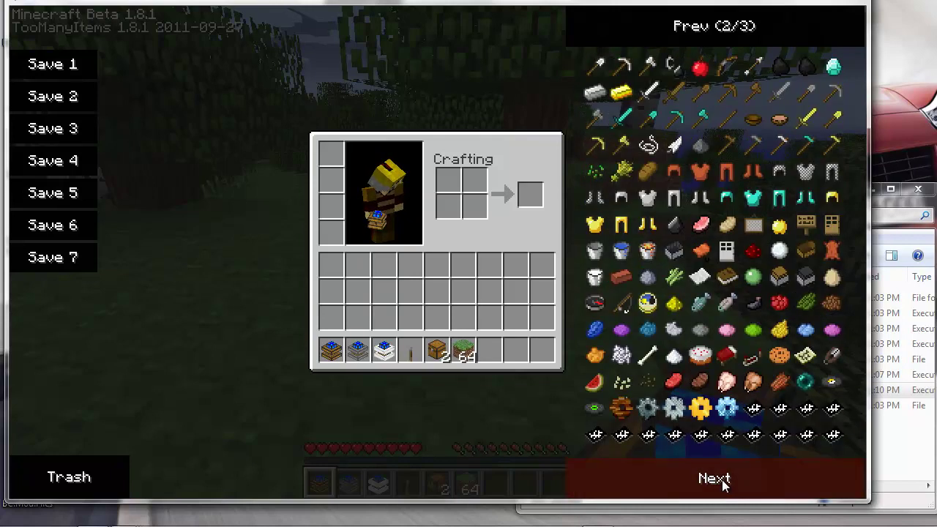
{"action": "left_click", "coordinate": [721, 483]}
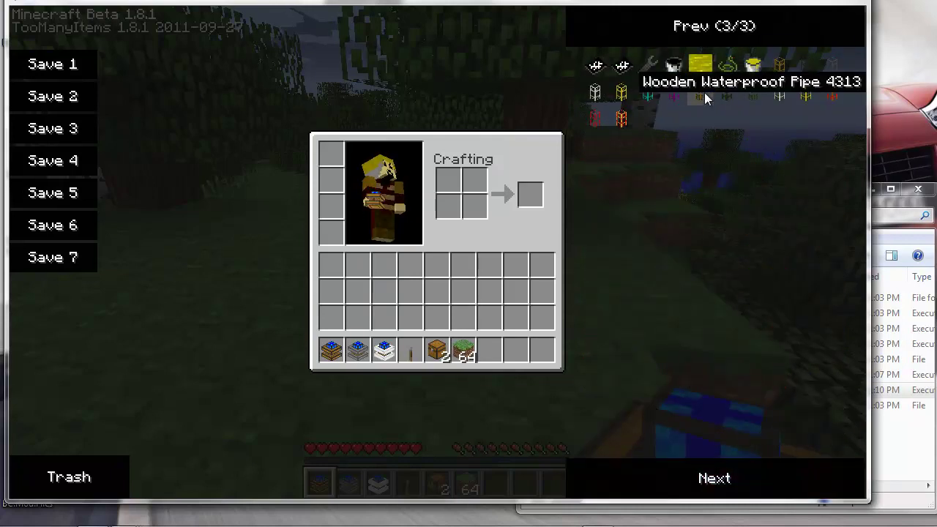
{"action": "key", "text": "e"}
- Place the two chests on the grass with a one-block gap between them
{"action": "scroll", "coordinate": [437, 252], "scroll_direction": "down", "scroll_amount": 13}
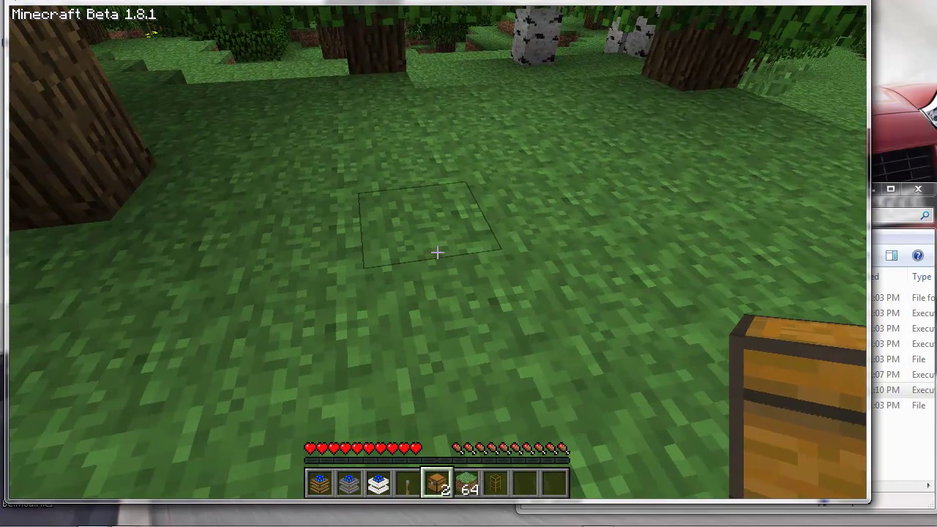
{"action": "right_click", "coordinate": [436, 252]}
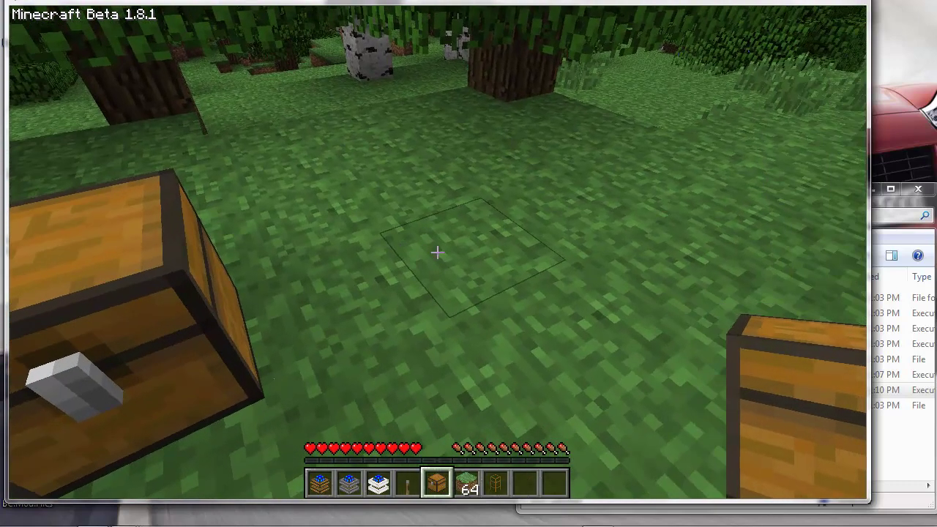
{"action": "right_click", "coordinate": [437, 251]}
- Open the nearer chest, put the 64 grass blocks in its first slot, and close it
{"action": "right_click", "coordinate": [437, 251]}
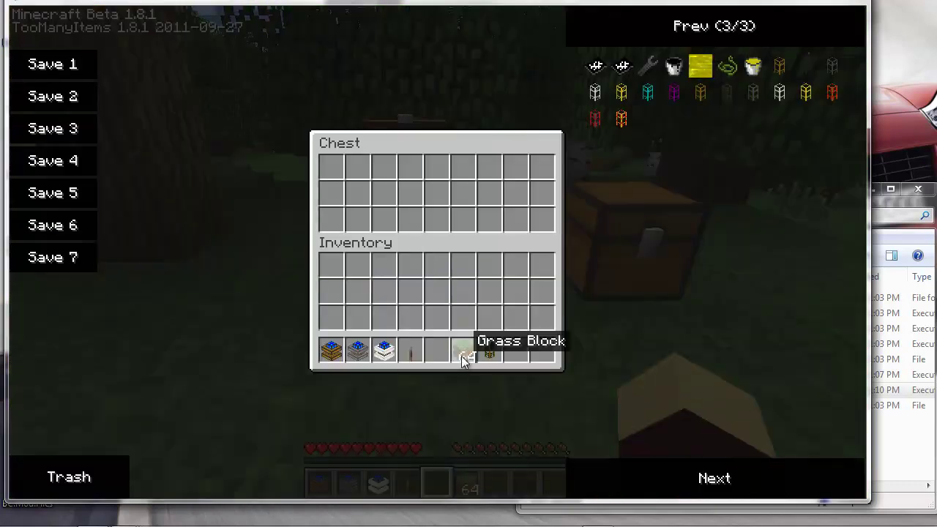
{"action": "left_click", "coordinate": [463, 351]}
{"action": "left_click", "coordinate": [417, 264]}
{"action": "left_click", "coordinate": [418, 264]}
{"action": "left_click", "coordinate": [331, 168]}
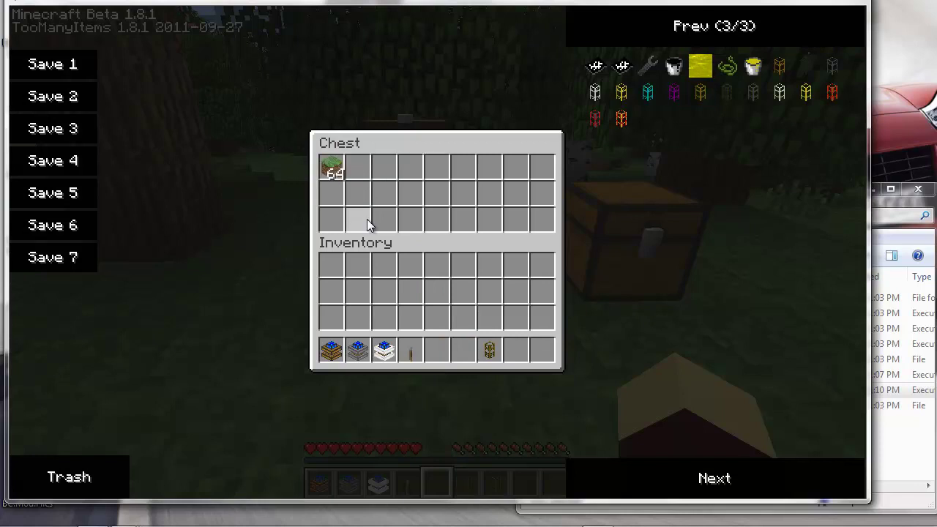
{"action": "key", "text": "Escape"}
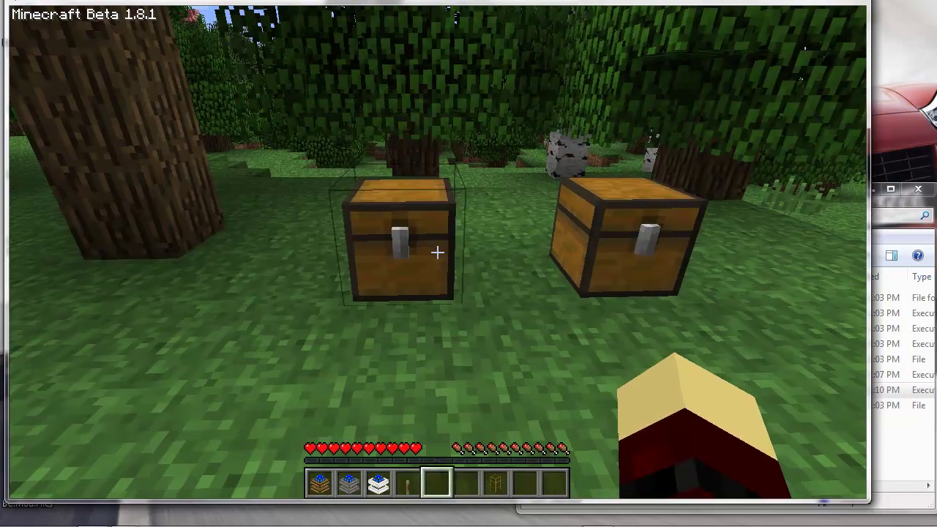
- Add the wooden item pipe from TooManyItems and place it in the gap between the two chests
{"action": "key", "text": "e"}
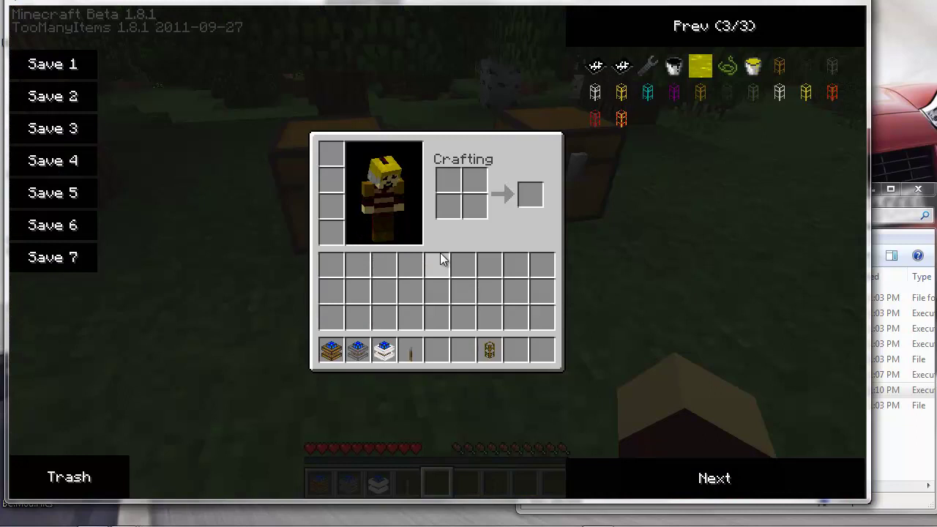
{"action": "left_click", "coordinate": [777, 73]}
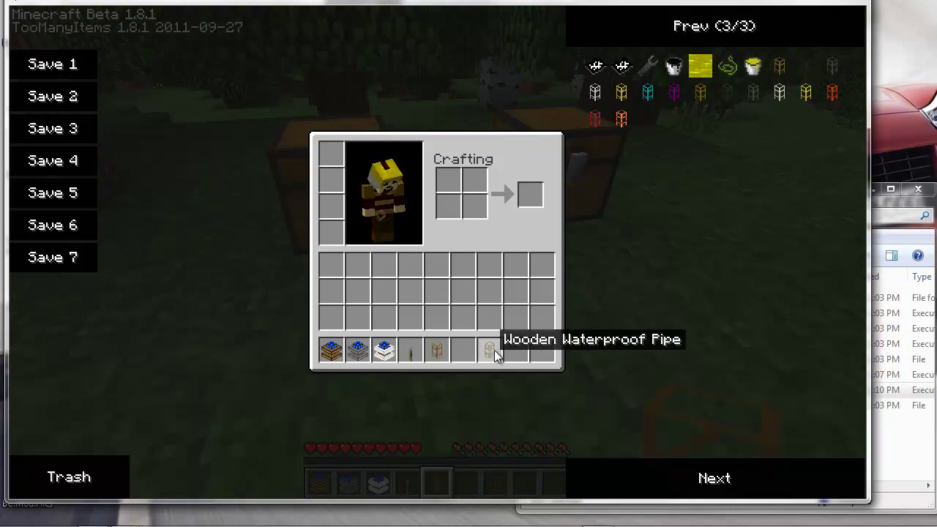
{"action": "key", "text": "e"}
{"action": "scroll", "coordinate": [437, 253], "scroll_direction": "up", "scroll_amount": 1}
{"action": "scroll", "coordinate": [437, 253], "scroll_direction": "down", "scroll_amount": 1}
{"action": "key", "text": "w"}
{"action": "right_click", "coordinate": [437, 252]}
{"action": "key", "text": "s"}
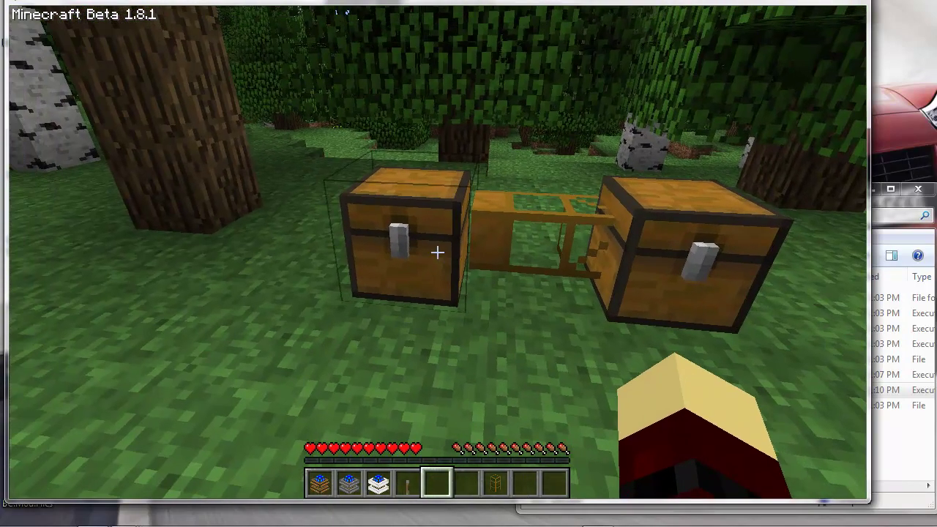
- Open the chest beside the solid end of the pipe twice to check its contents, closing it each time
{"action": "right_click", "coordinate": [437, 253]}
{"action": "key", "text": "e"}
{"action": "key", "text": "s"}
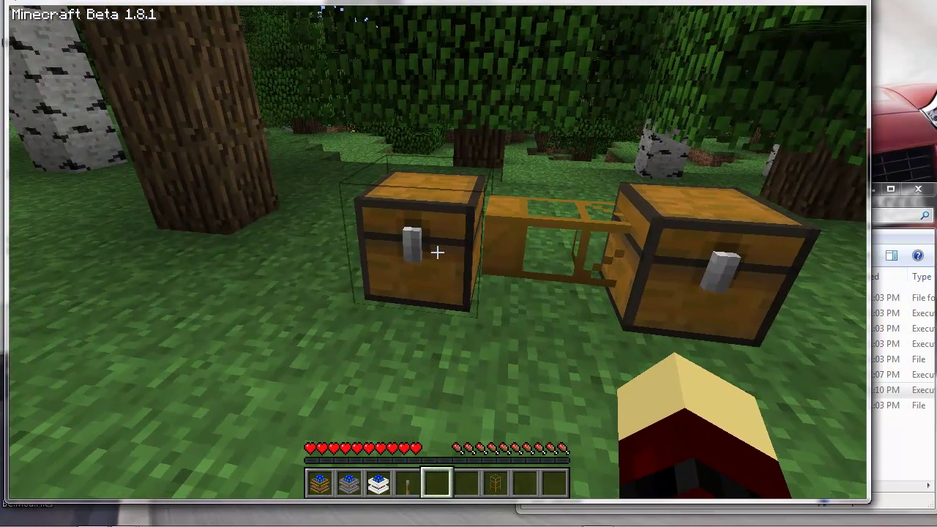
{"action": "right_click", "coordinate": [437, 252]}
{"action": "key", "text": "e"}
- Place the wooden engine against the pipe between the chests, put the lever on the grass beside the engine, and switch it on
{"action": "key", "text": "w"}
{"action": "scroll", "coordinate": [437, 253], "scroll_direction": "up", "scroll_amount": 1}
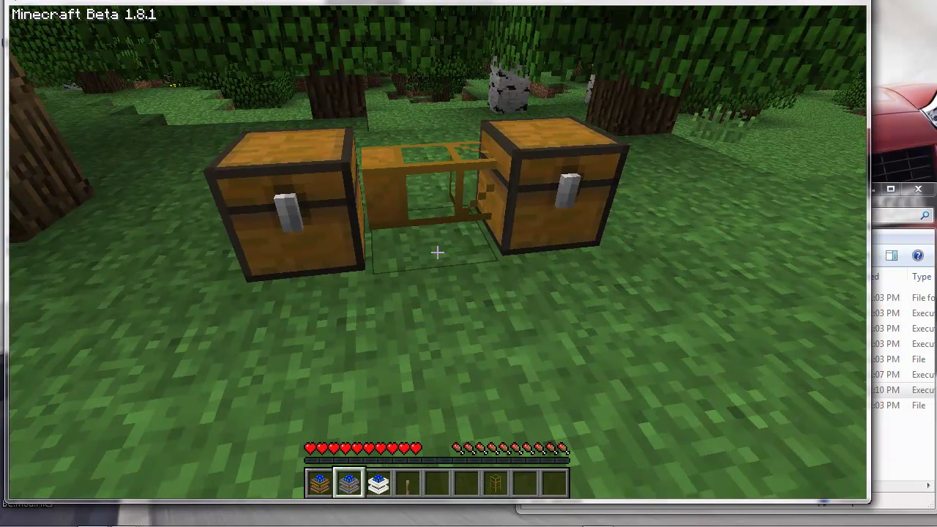
{"action": "scroll", "coordinate": [437, 253], "scroll_direction": "up", "scroll_amount": 1}
{"action": "right_click", "coordinate": [436, 253]}
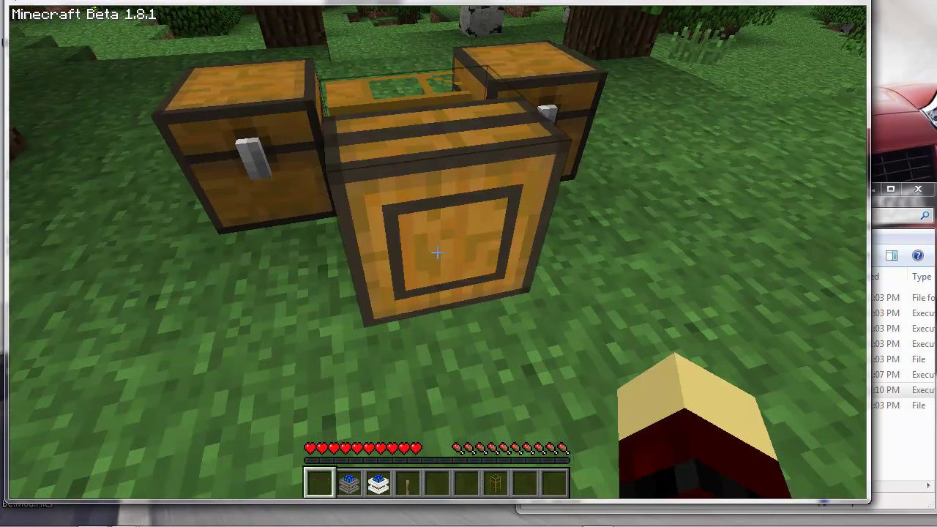
{"action": "scroll", "coordinate": [437, 253], "scroll_direction": "down", "scroll_amount": 2}
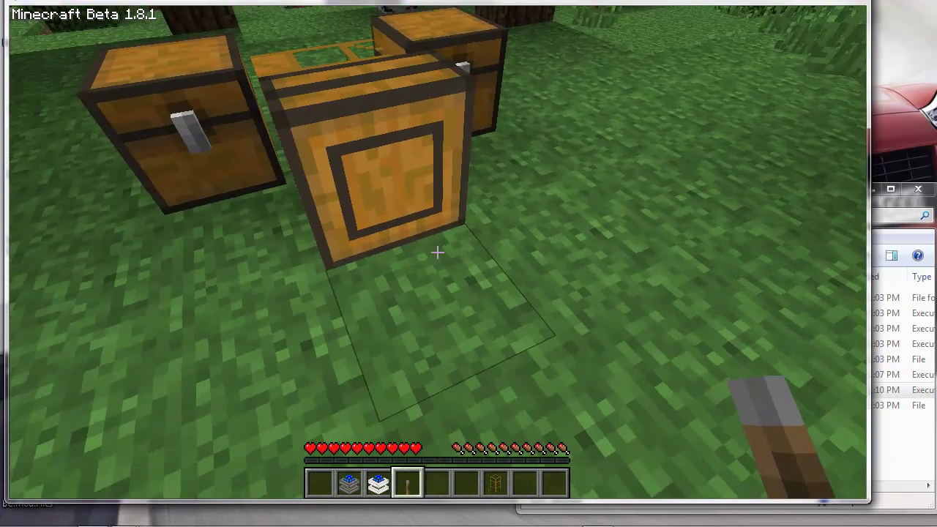
{"action": "right_click", "coordinate": [436, 252]}
{"action": "right_click", "coordinate": [436, 253]}
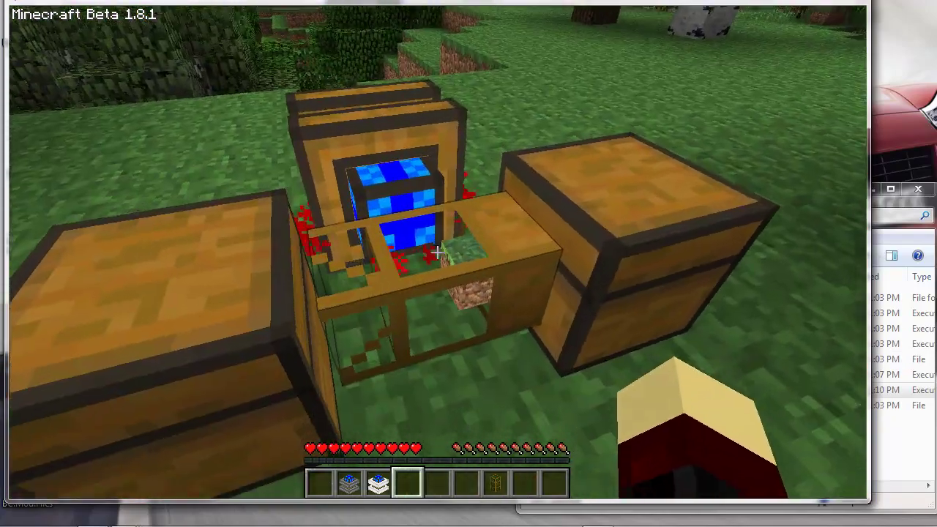
{"action": "key", "text": "s"}
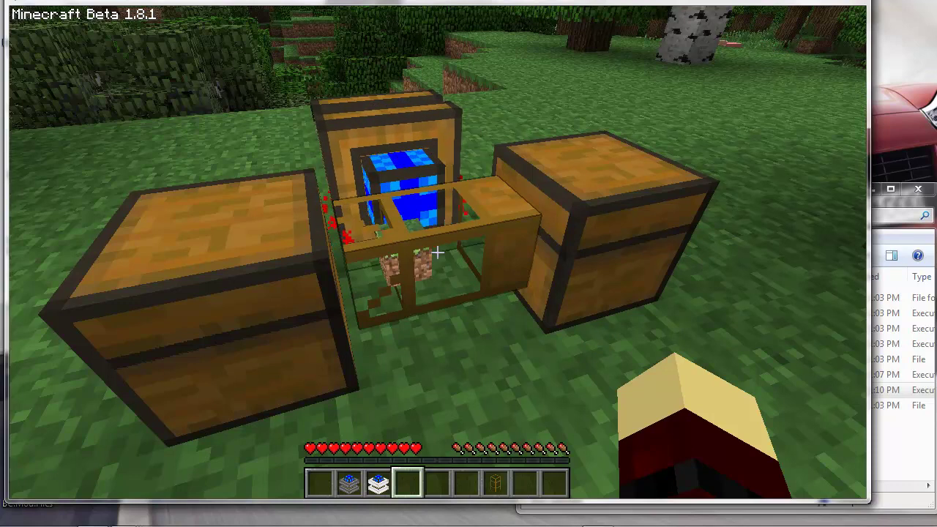
- Save and quit the world to the title screen, close the game, and bring the .minecraft bin folder window forward
{"action": "key", "text": "Escape"}
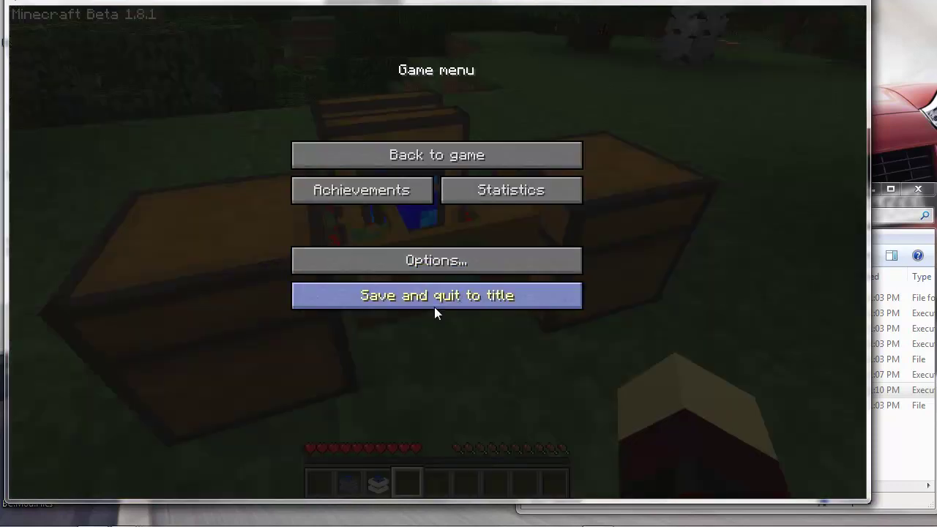
{"action": "left_click", "coordinate": [434, 304]}
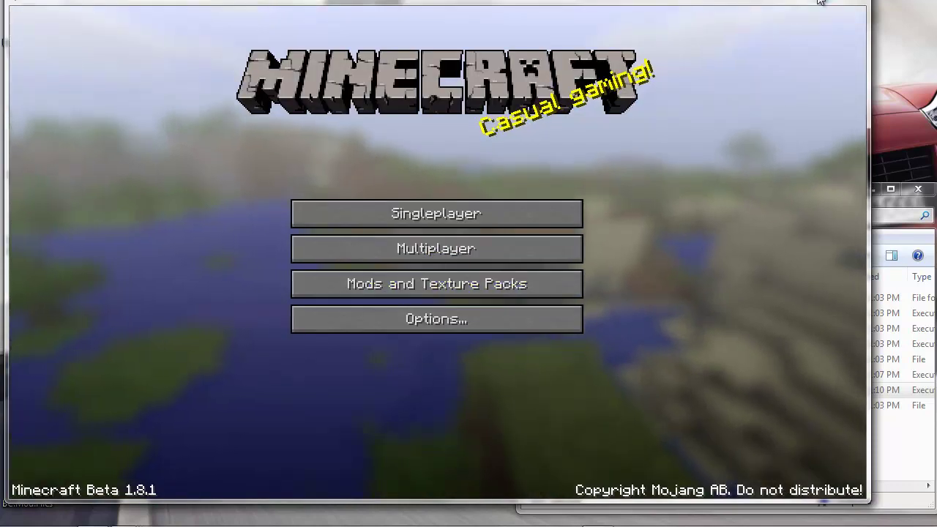
{"action": "left_click", "coordinate": [859, 3]}
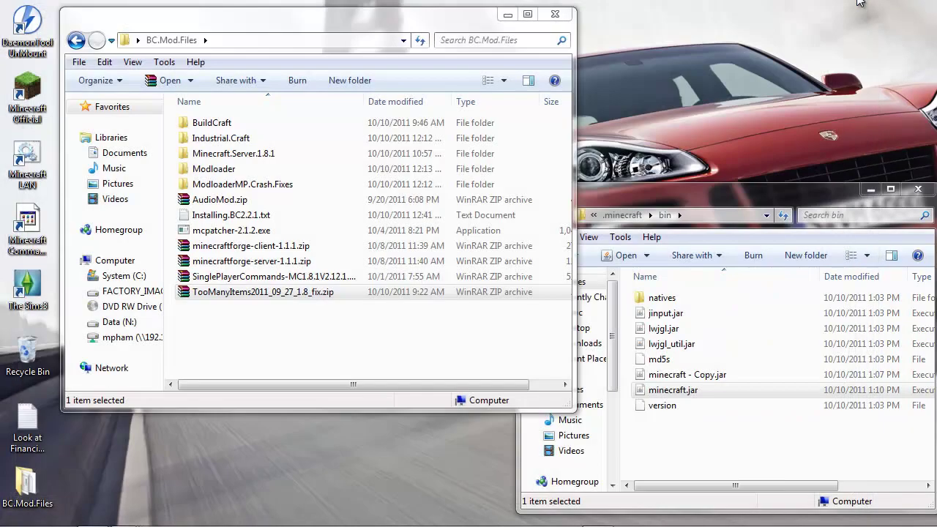
{"action": "left_click", "coordinate": [695, 194]}
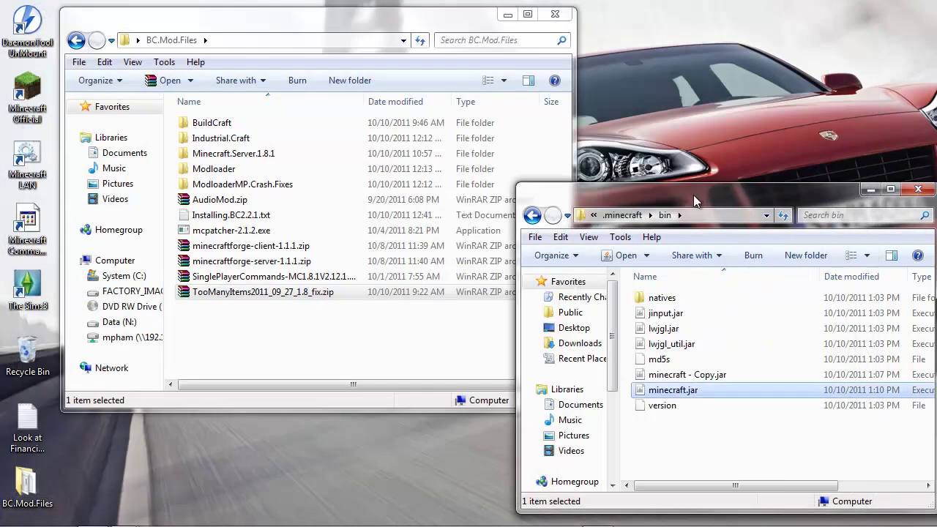